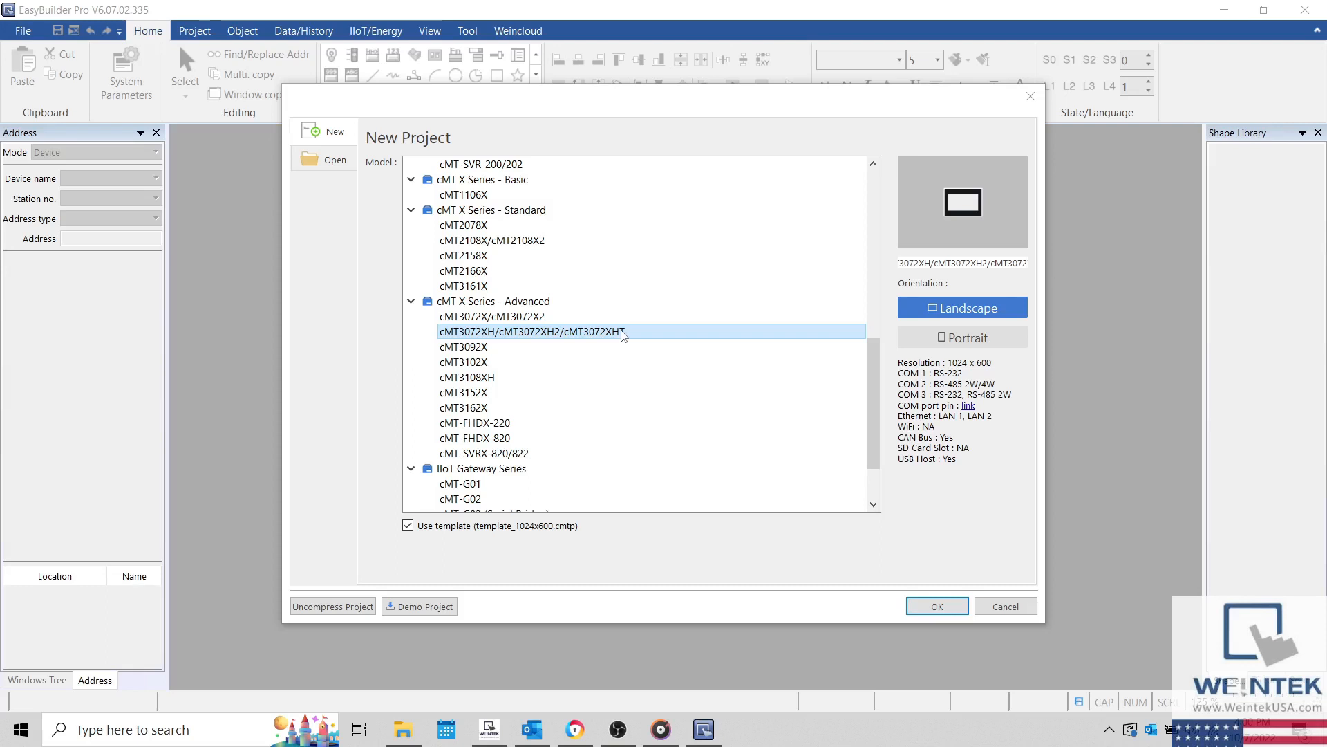
- Create a landscape project for the cMT3072XH/cMT3072XH2/cMT3072XHT model using the template, and close the system parameter settings
{"action": "left_click", "coordinate": [622, 332]}
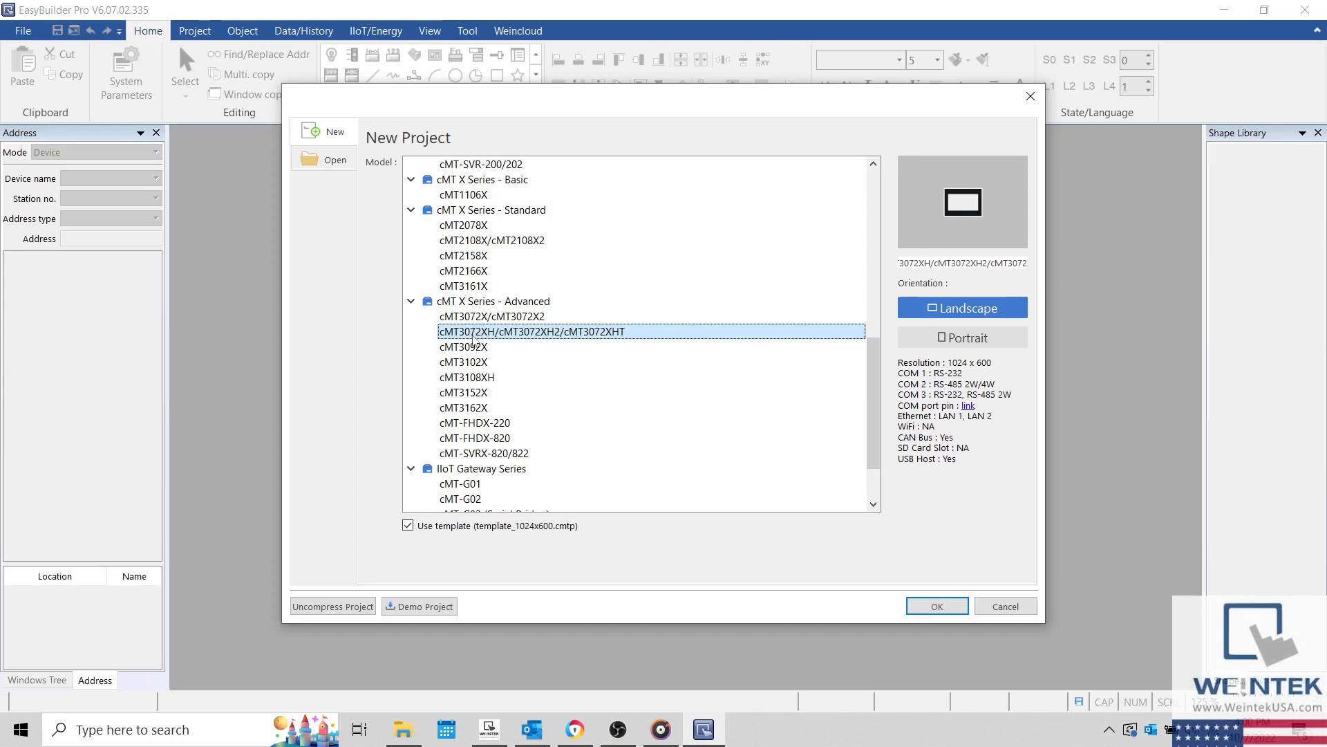
{"action": "scroll", "coordinate": [473, 339], "scroll_direction": "up", "scroll_amount": 5}
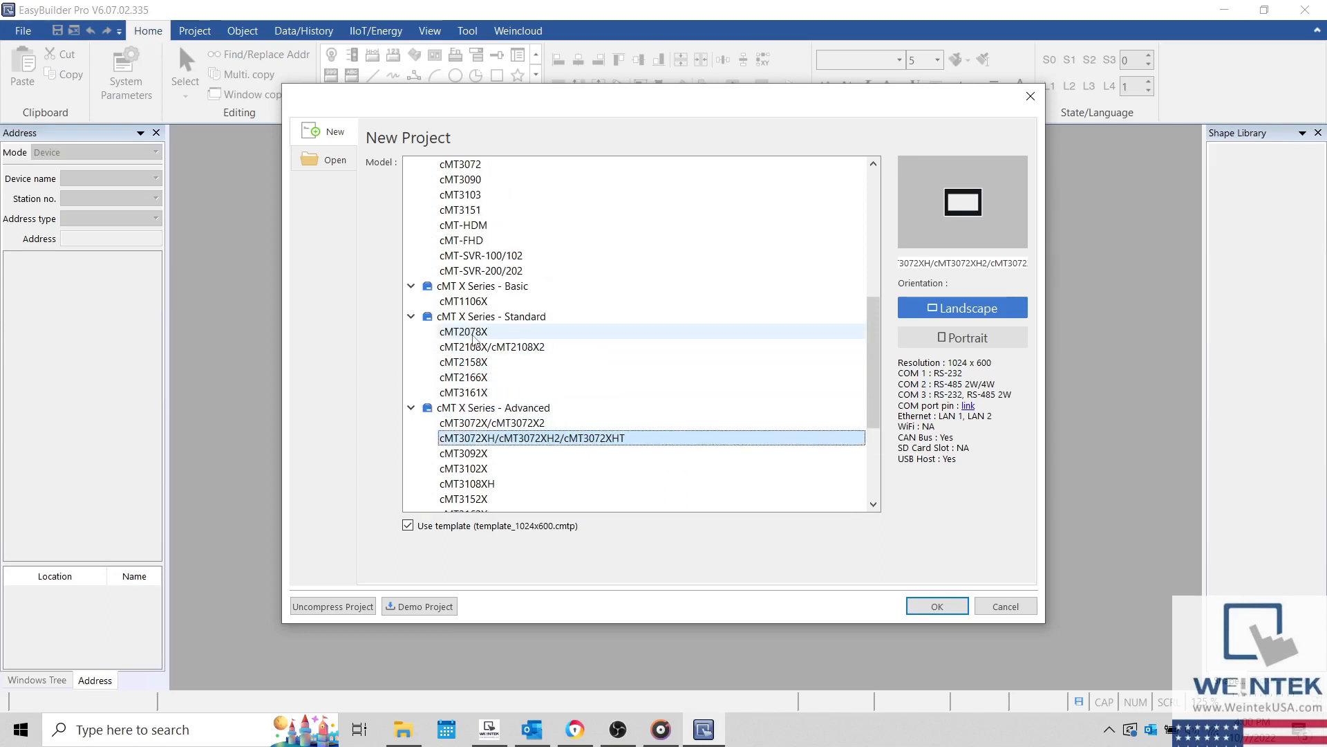
{"action": "scroll", "coordinate": [474, 339], "scroll_direction": "up", "scroll_amount": 4}
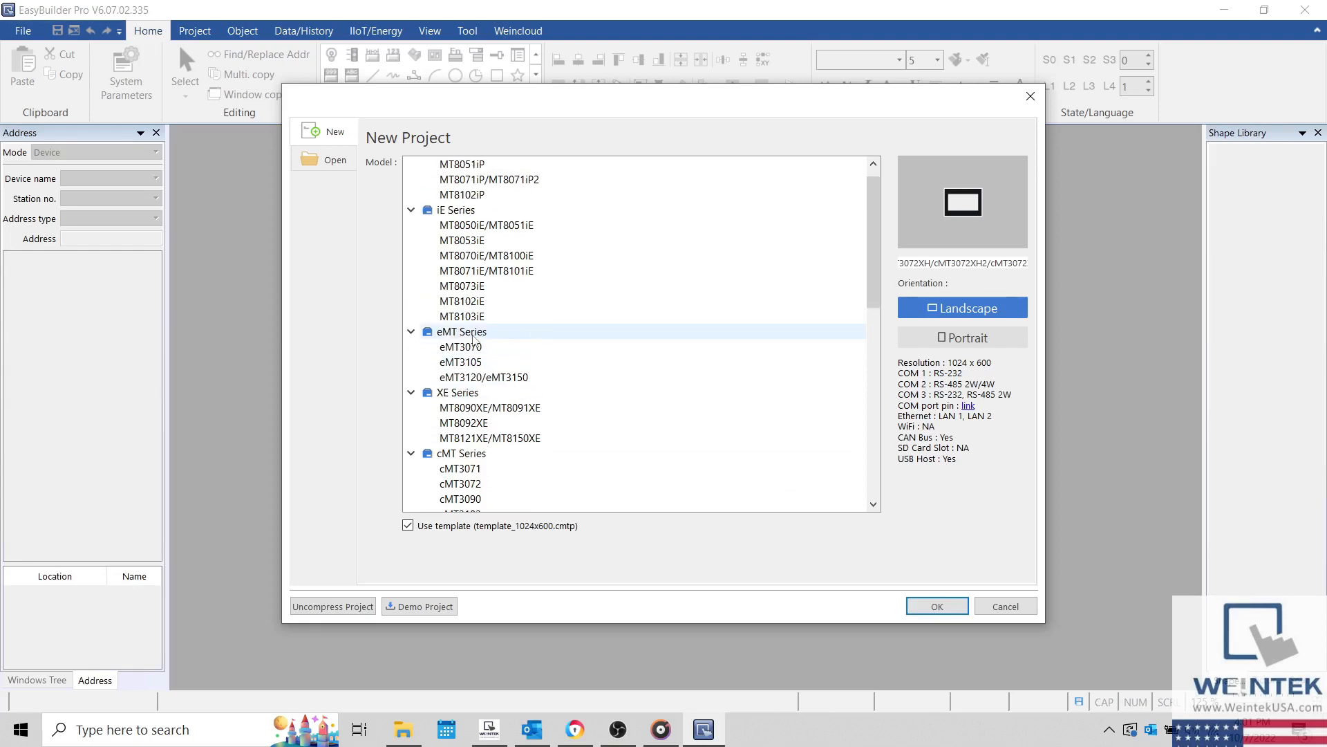
{"action": "scroll", "coordinate": [474, 338], "scroll_direction": "down", "scroll_amount": 9}
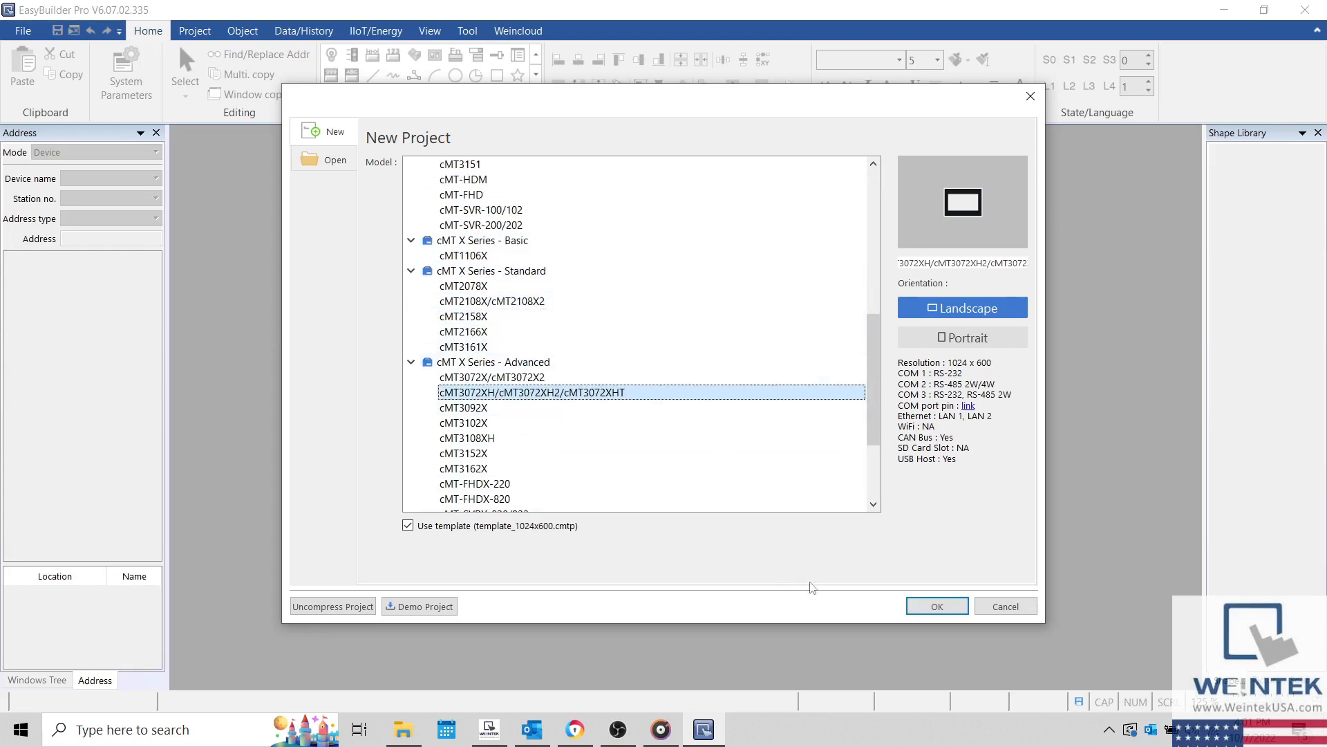
{"action": "left_click", "coordinate": [934, 607]}
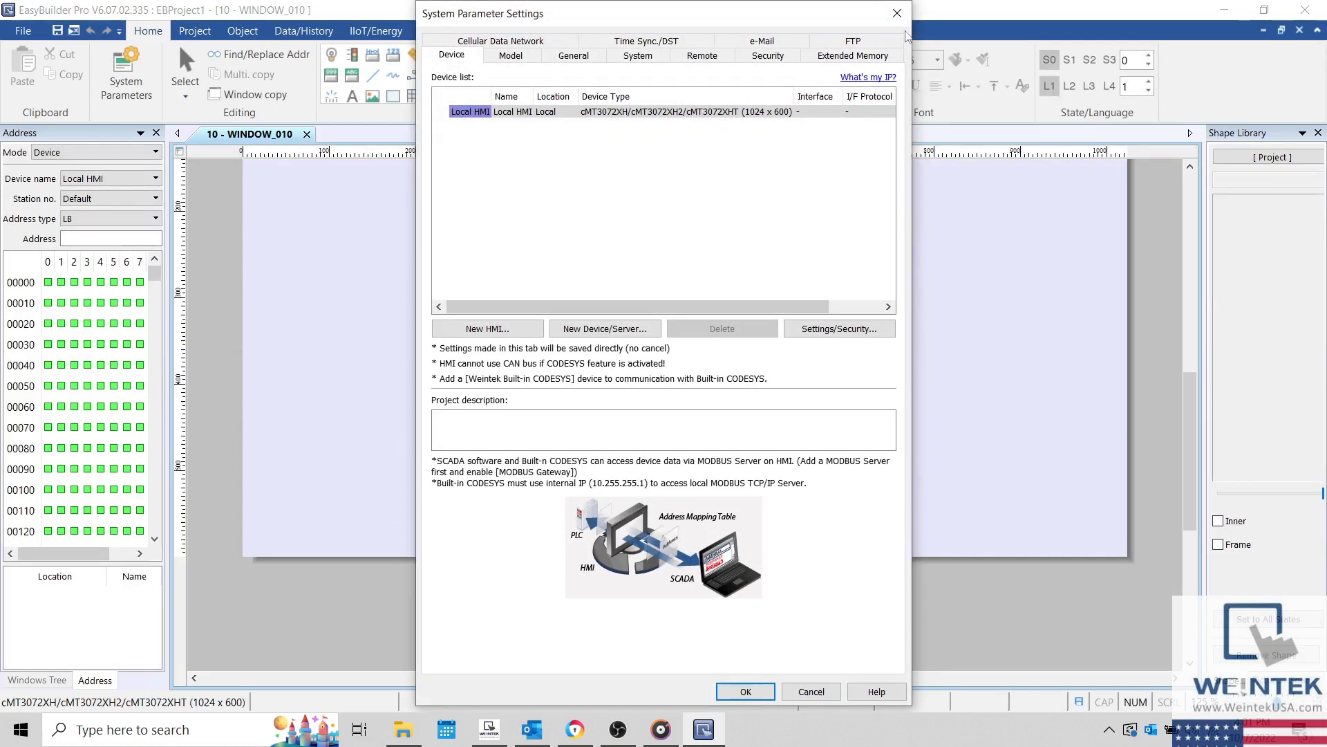
{"action": "left_click", "coordinate": [900, 15]}
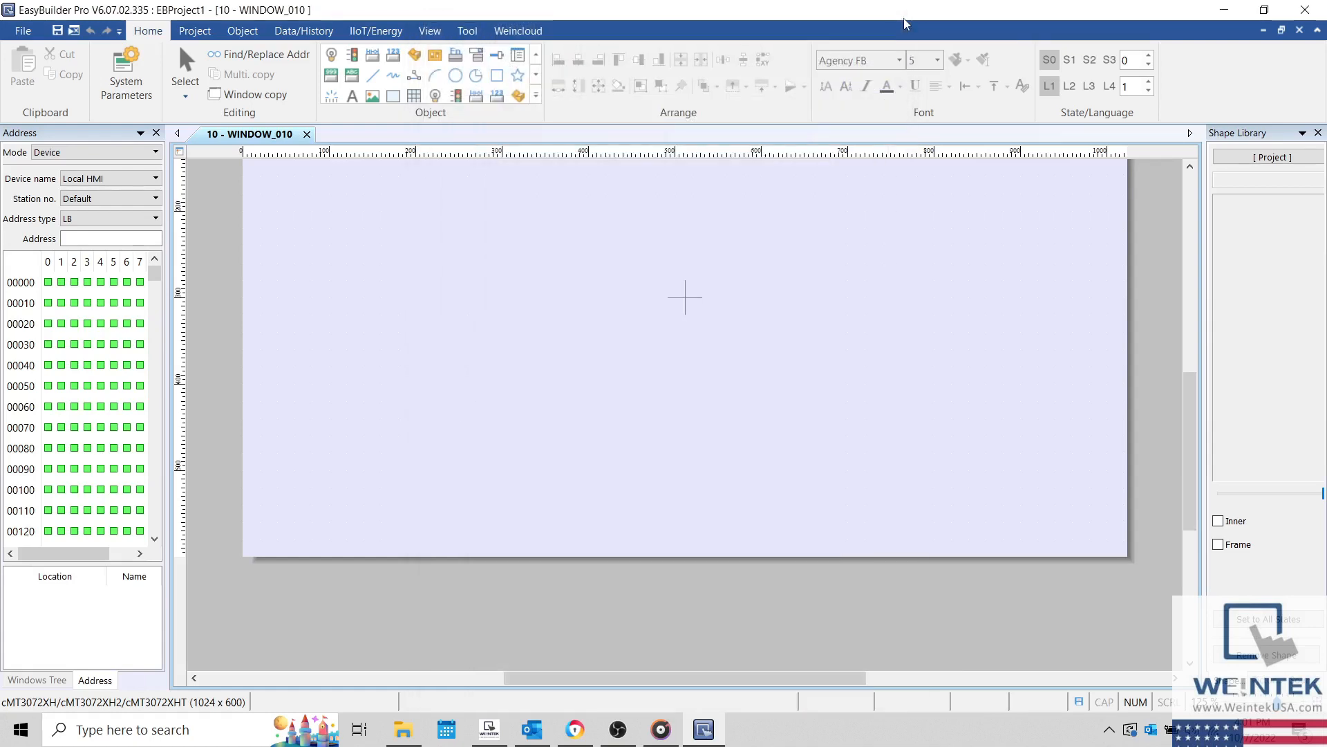
- Enable MQTT for the project so that a new MQTT server object can be configured
{"action": "left_click", "coordinate": [373, 31]}
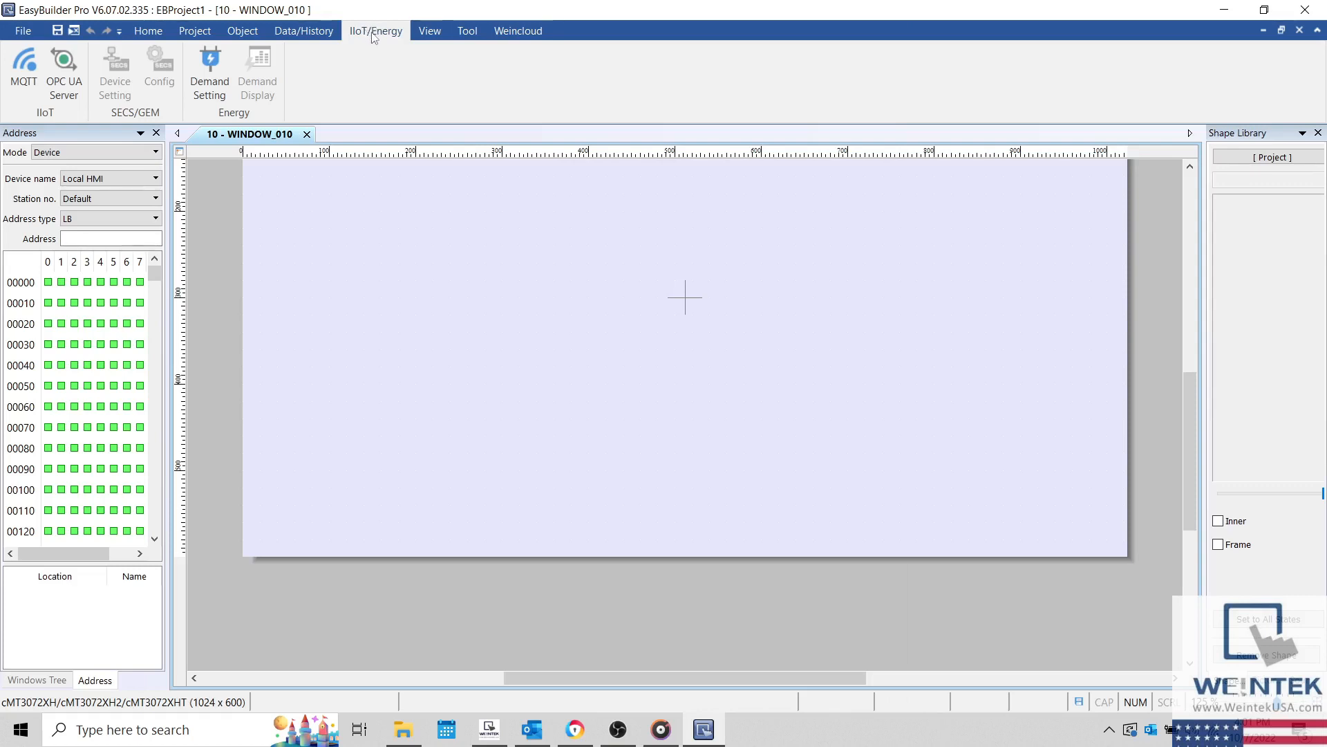
{"action": "left_click", "coordinate": [24, 76]}
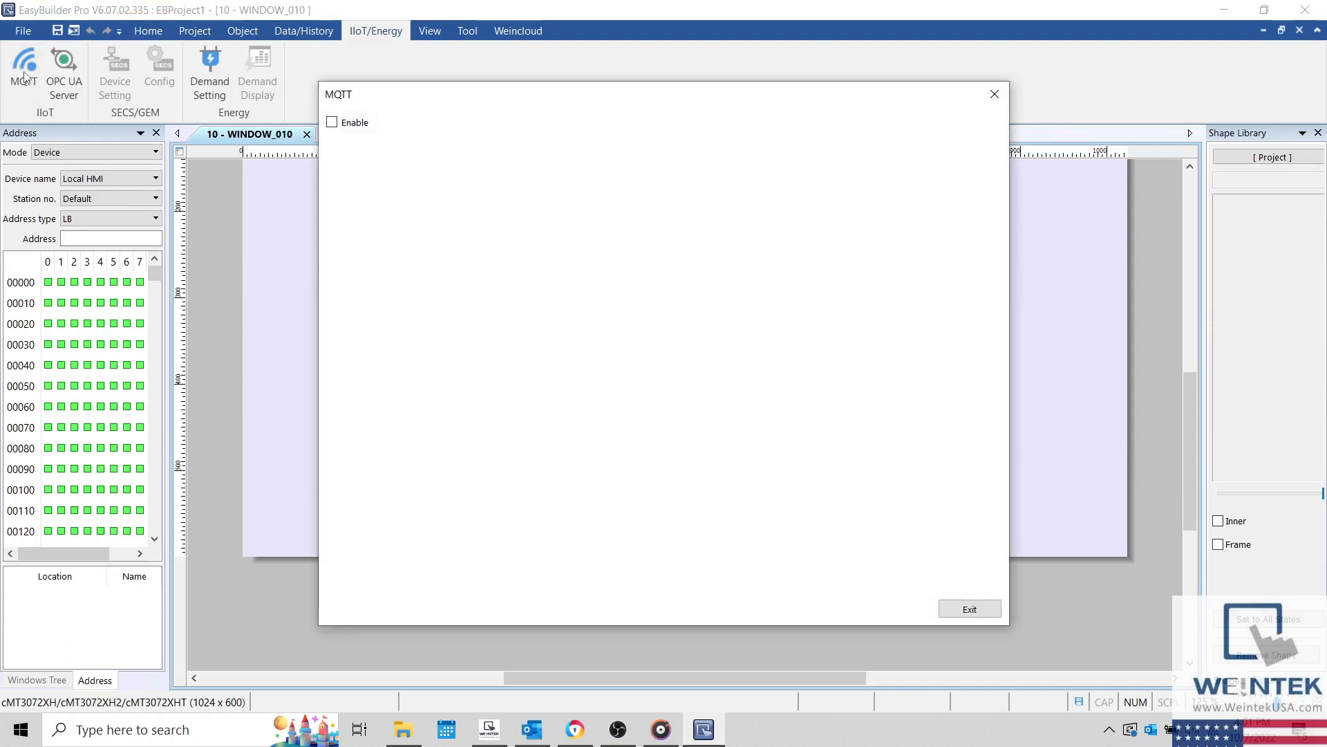
{"action": "left_click", "coordinate": [332, 122]}
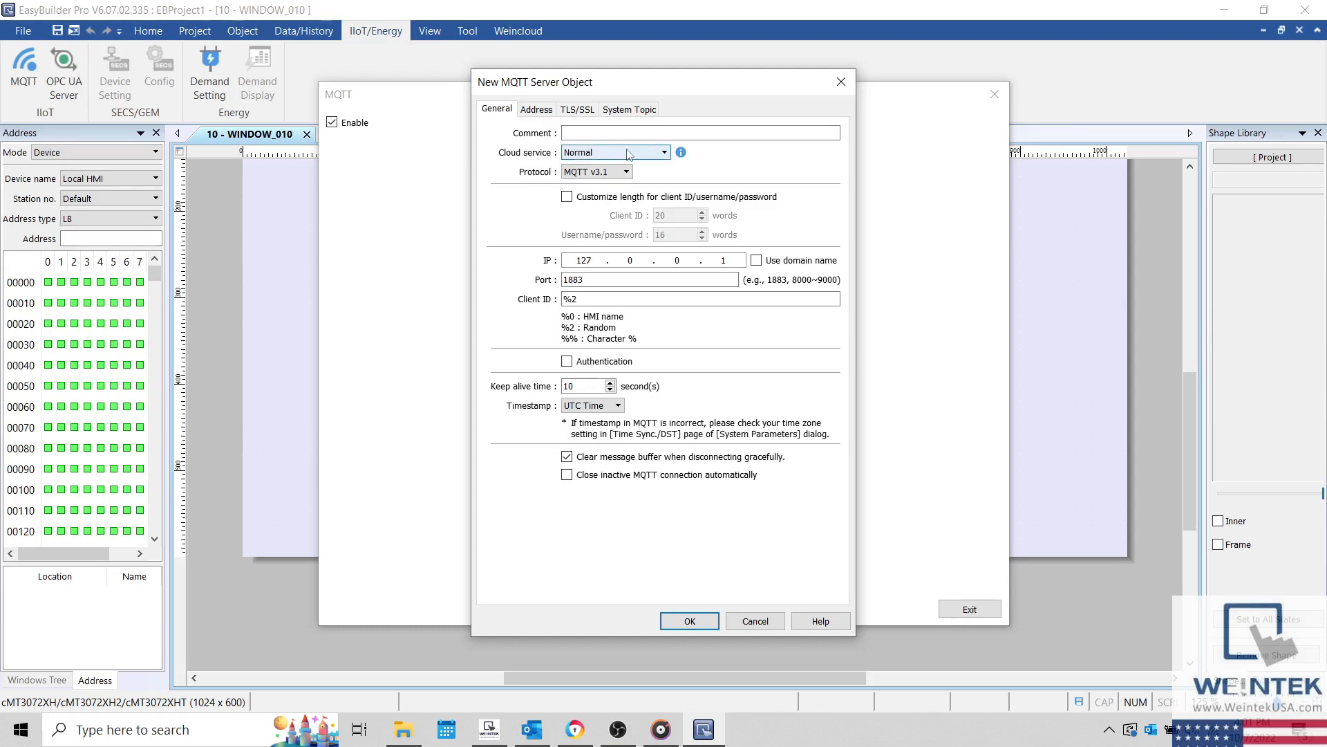
- Set the server's protocol to MQTT v3.1.1 and check the version against the AWS IoT Core MQTT documentation in the browser
{"action": "left_click", "coordinate": [623, 172]}
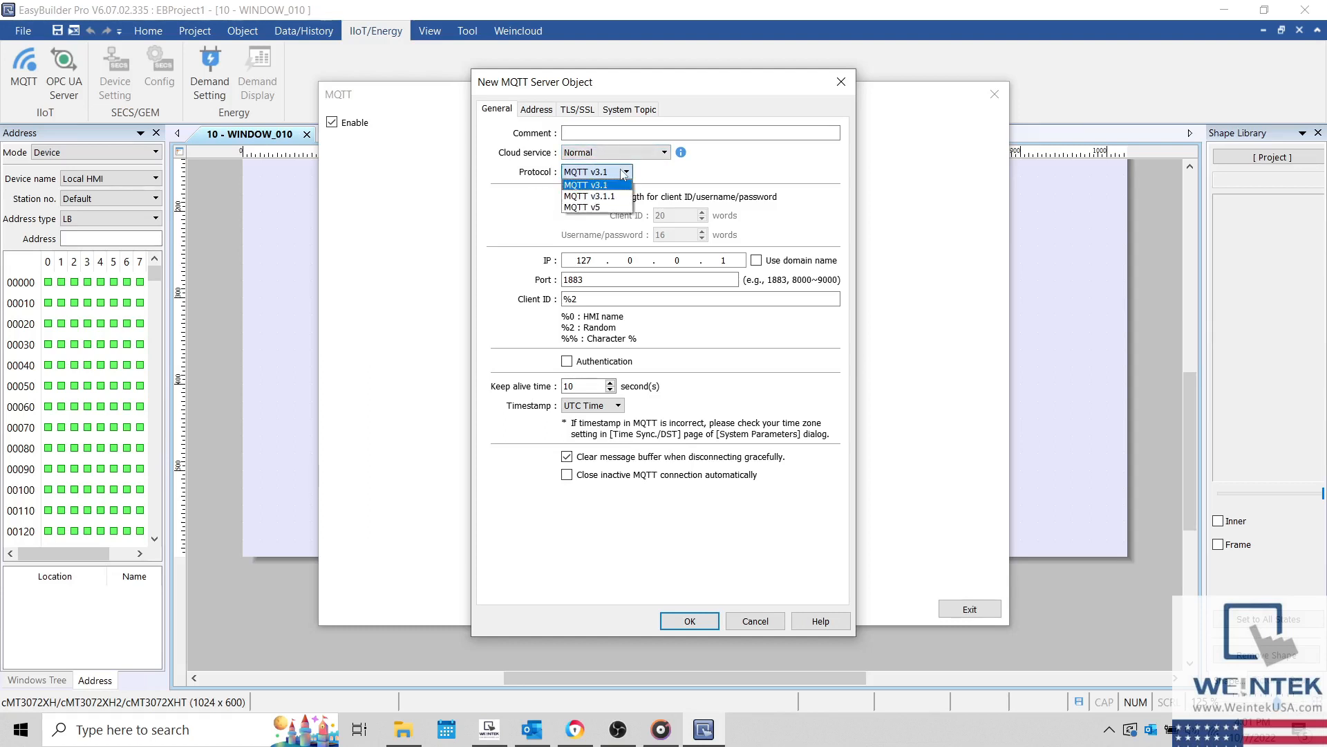
{"action": "left_click", "coordinate": [625, 196]}
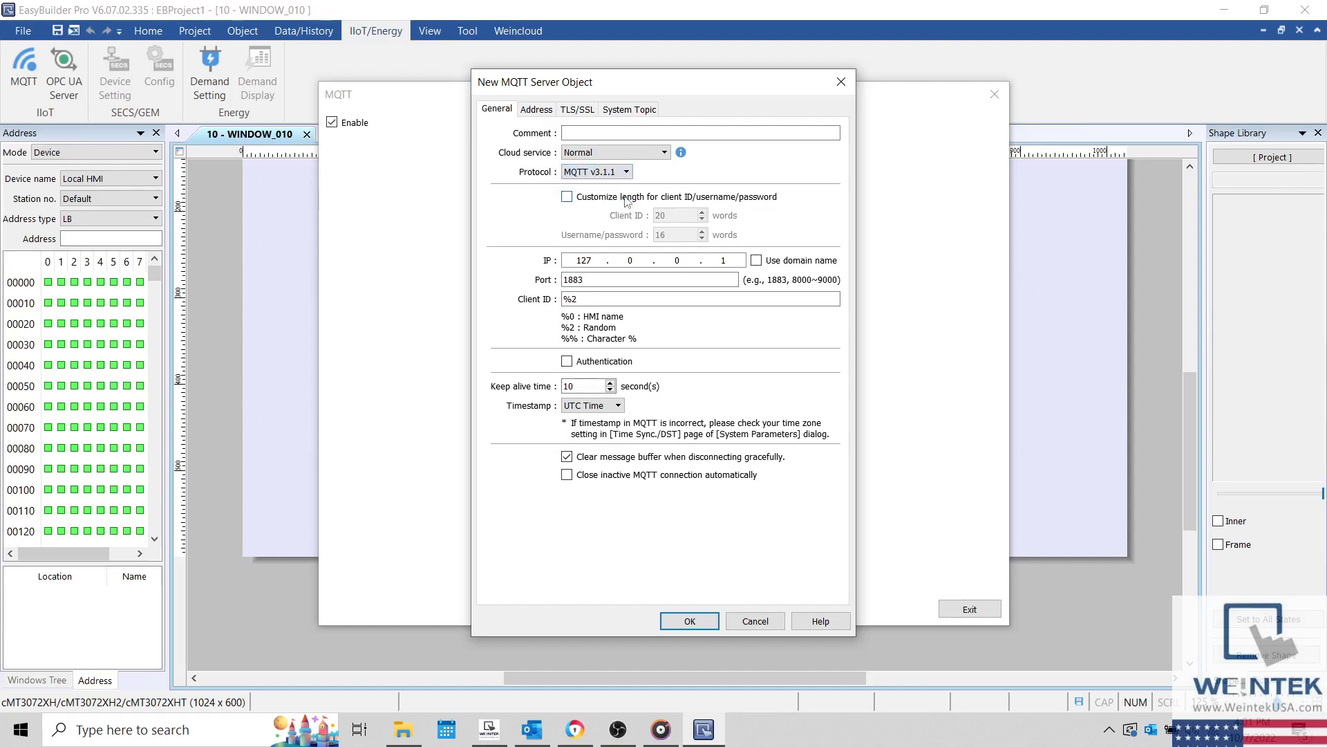
{"action": "left_click", "coordinate": [575, 729]}
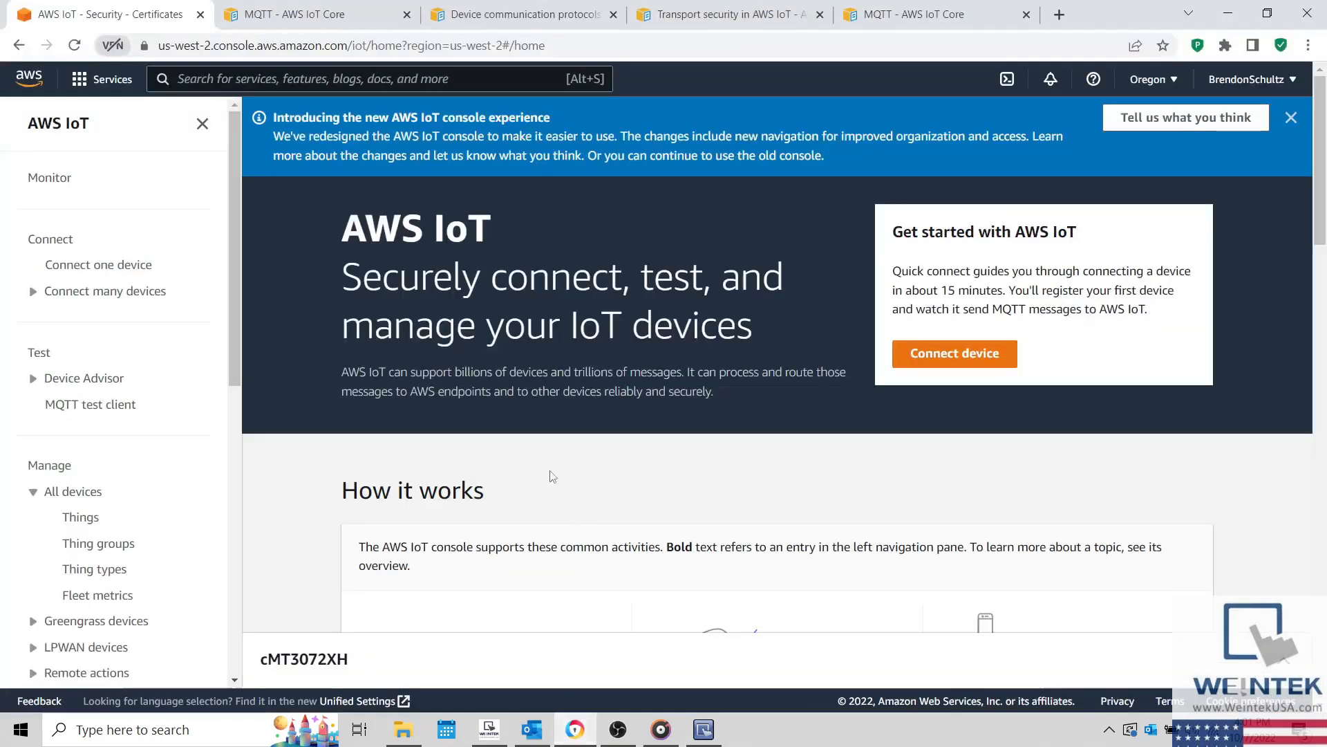
{"action": "left_click", "coordinate": [387, 15]}
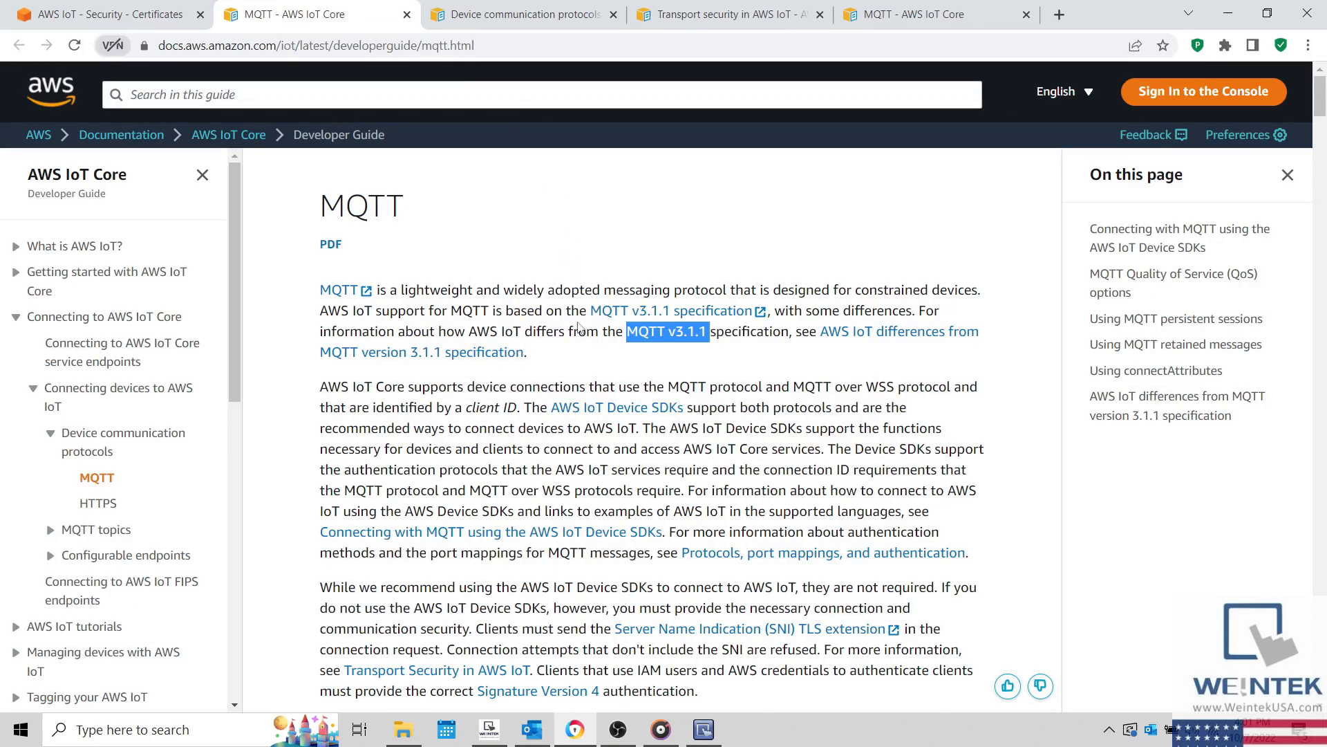
{"action": "left_click", "coordinate": [704, 730]}
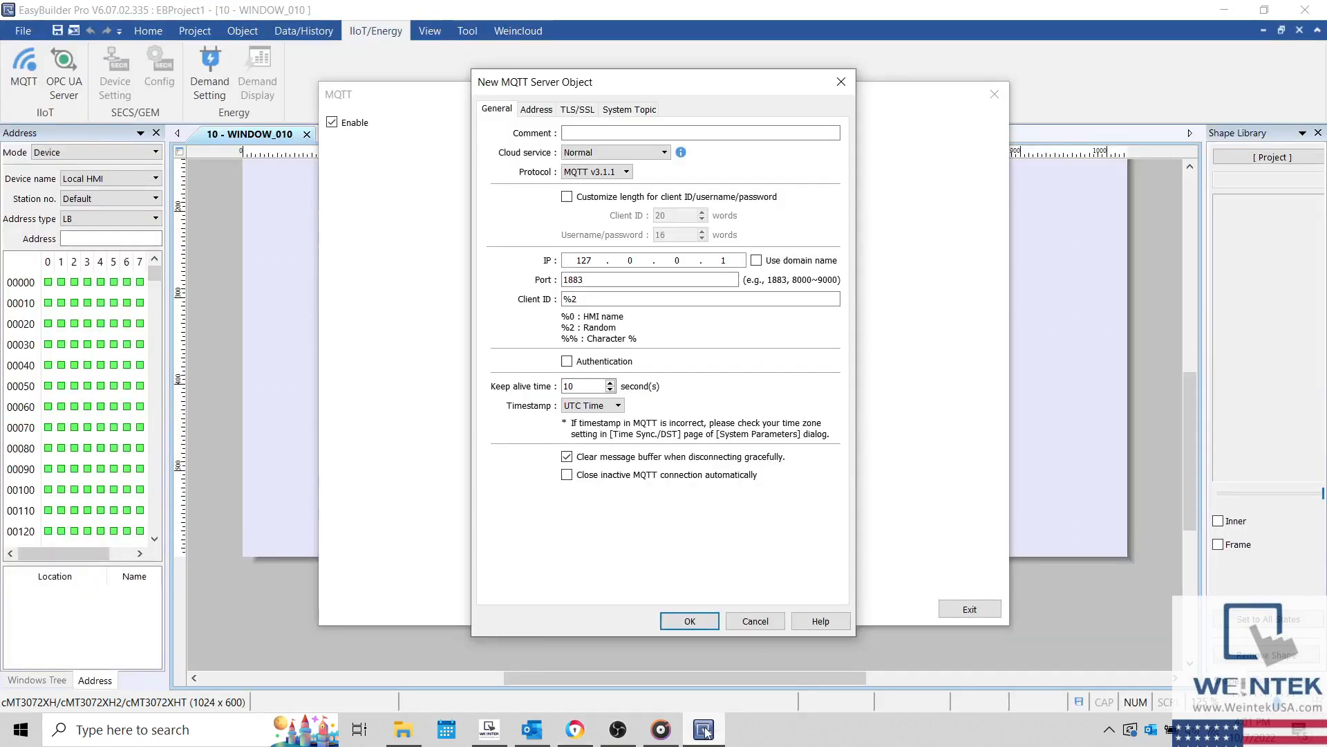
- Switch the server address to a domain name and paste in the device data endpoint copied from the AWS IoT settings
{"action": "mouse_move", "coordinate": [682, 153]}
{"action": "left_click", "coordinate": [757, 260]}
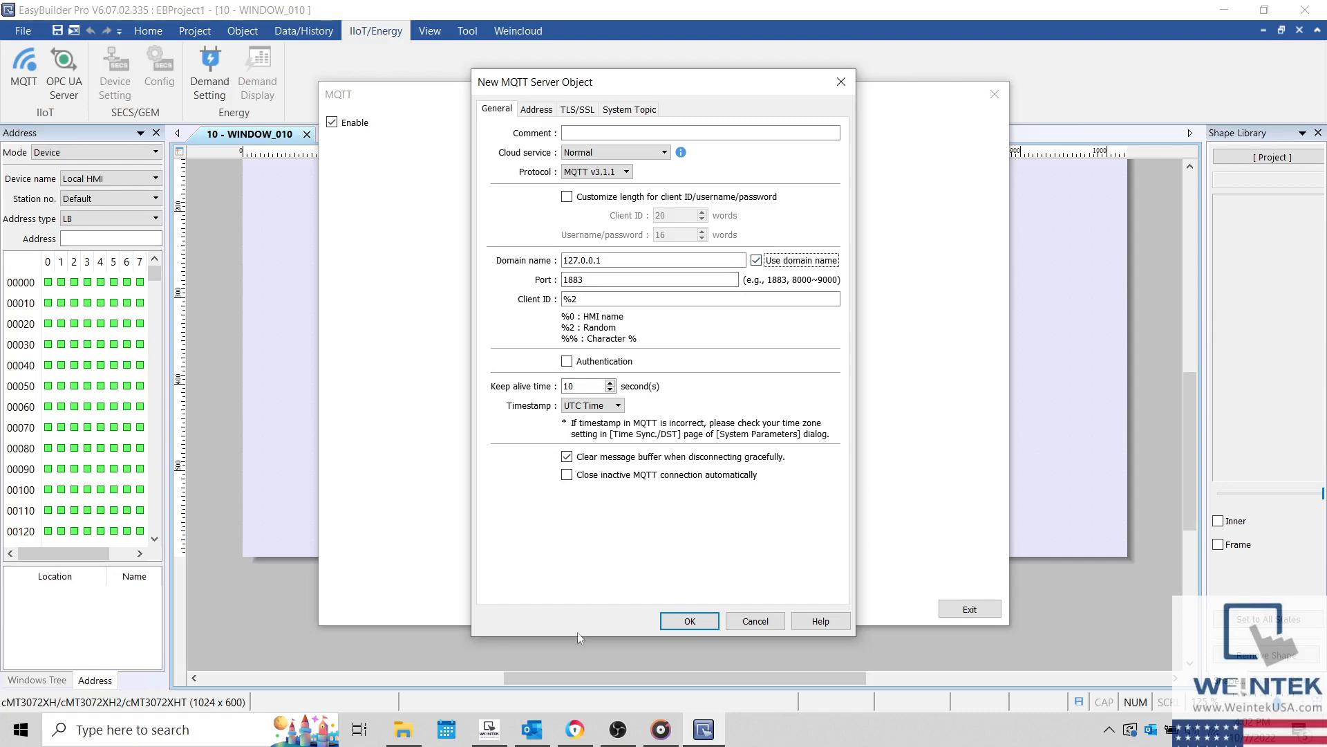
{"action": "left_click", "coordinate": [574, 729]}
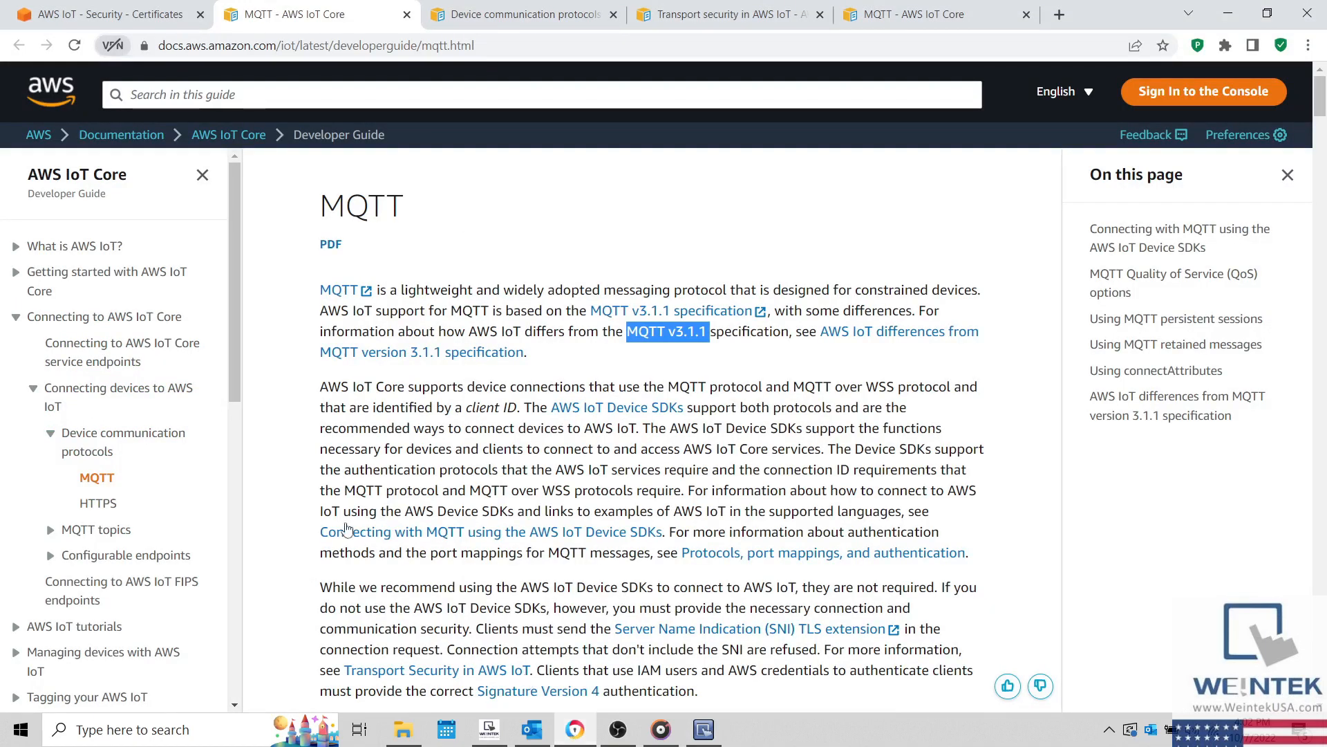
{"action": "left_click", "coordinate": [128, 8]}
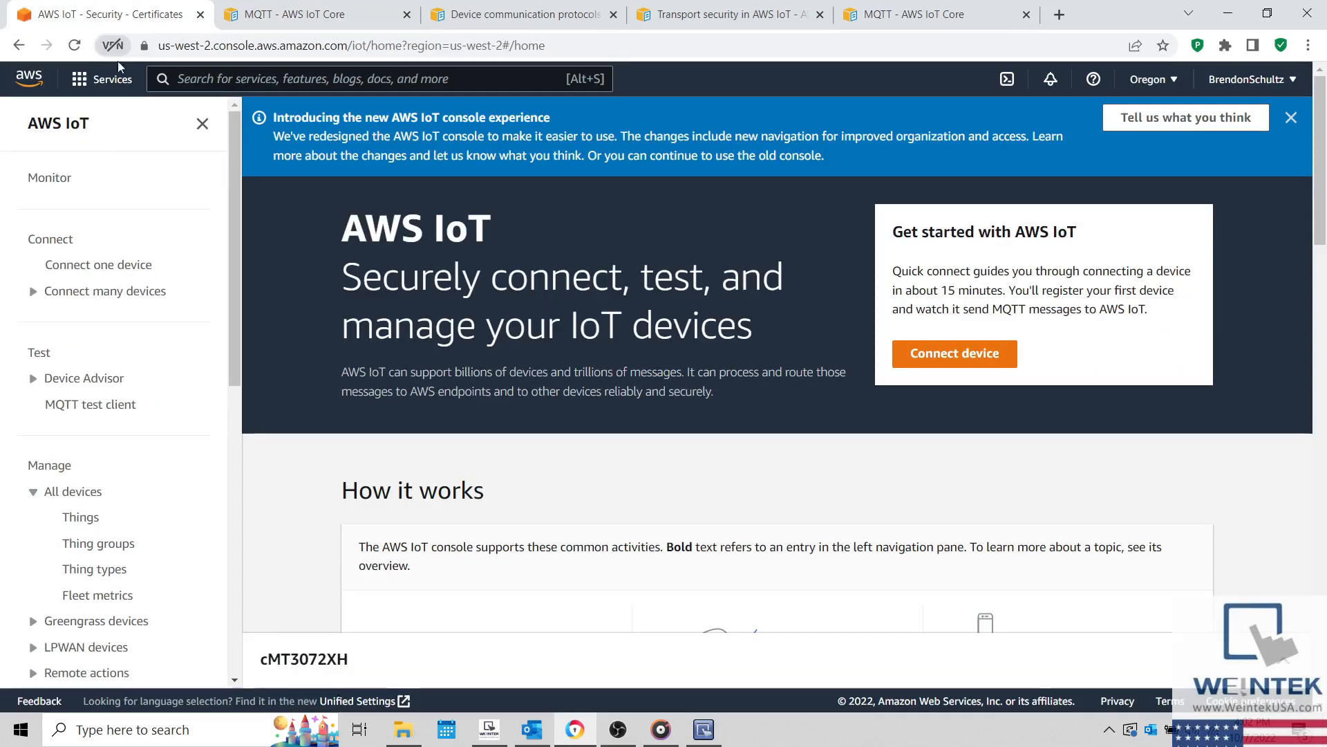
{"action": "scroll", "coordinate": [95, 313], "scroll_direction": "down", "scroll_amount": 5}
{"action": "scroll", "coordinate": [95, 313], "scroll_direction": "down", "scroll_amount": 1}
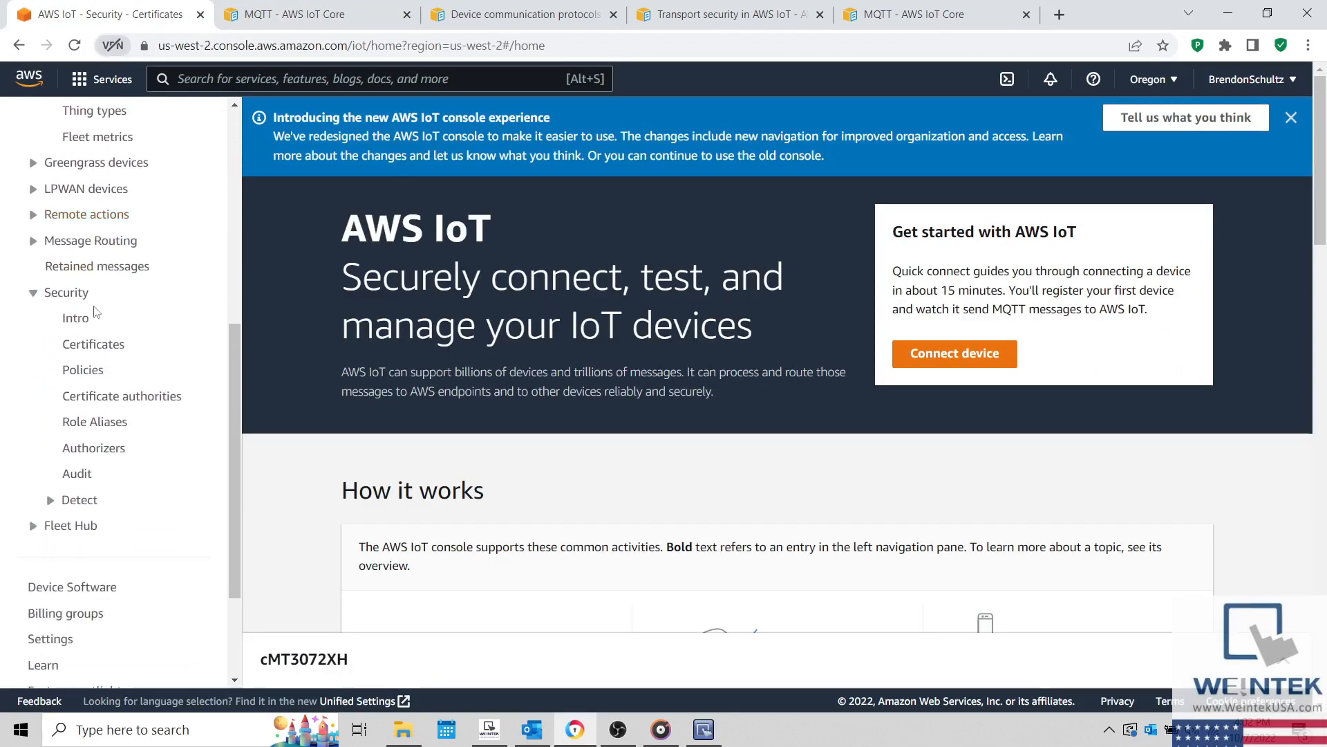
{"action": "left_click", "coordinate": [64, 645]}
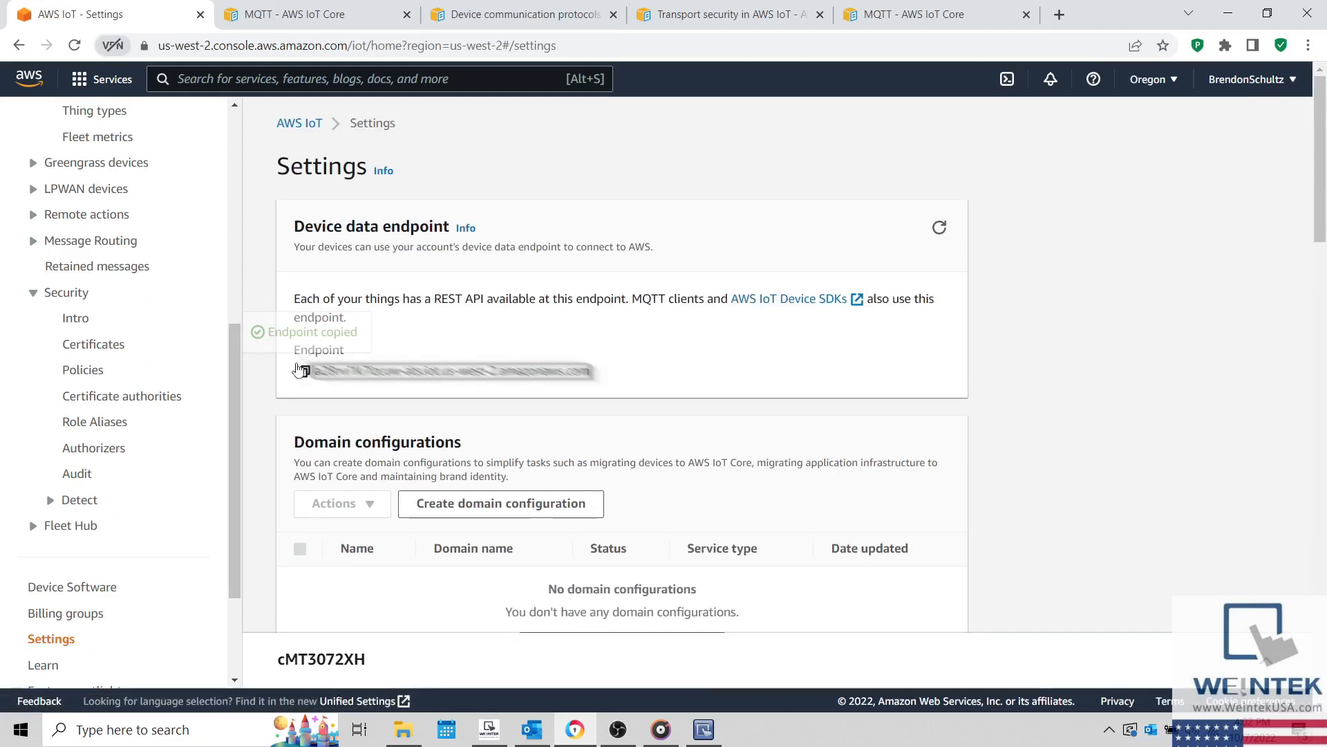
{"action": "left_click", "coordinate": [302, 372]}
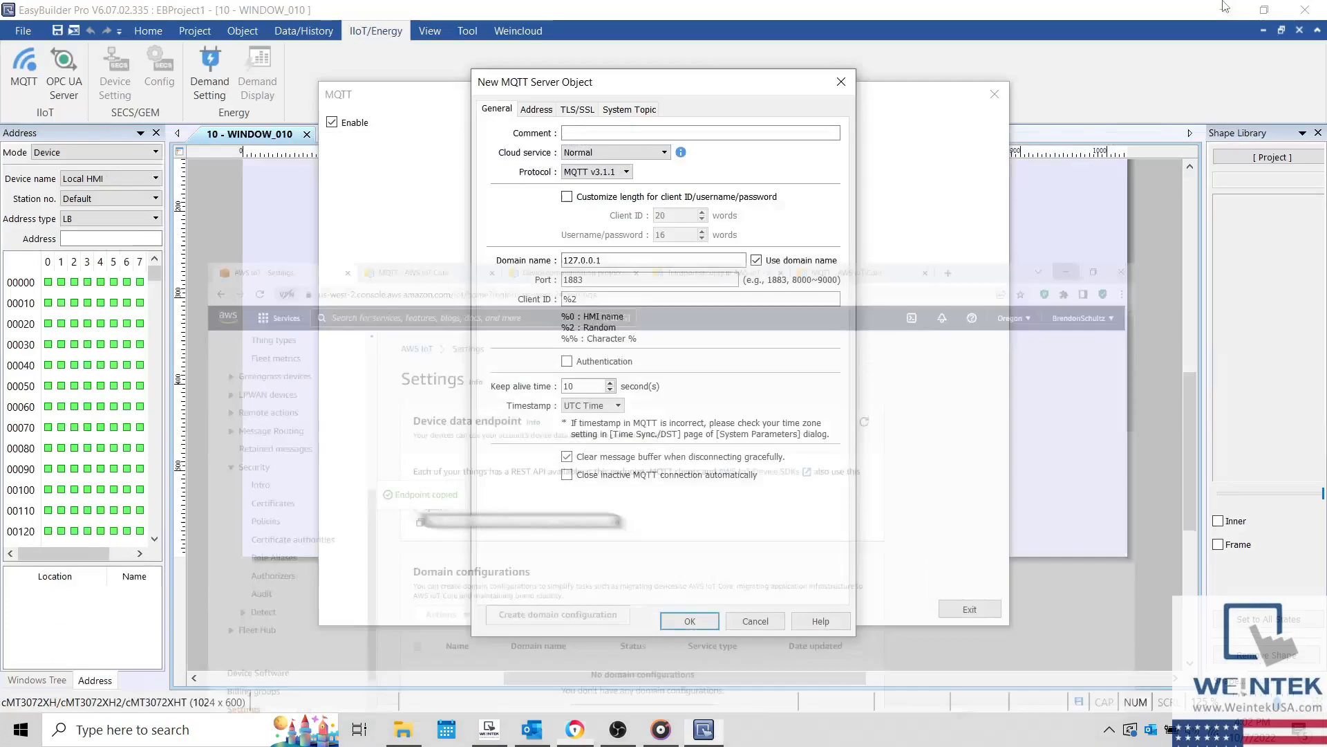
{"action": "left_click", "coordinate": [1228, 12]}
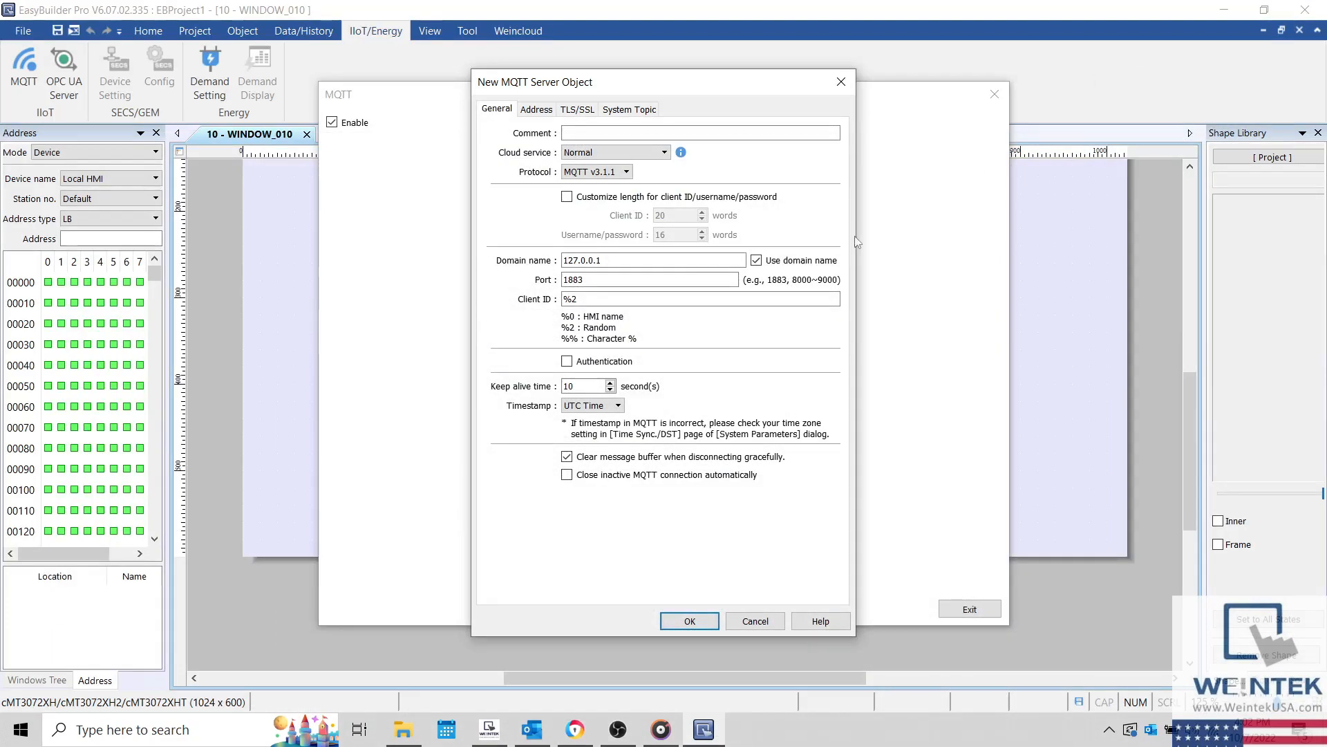
{"action": "double_click", "coordinate": [670, 267]}
{"action": "key", "text": "ctrl+v"}
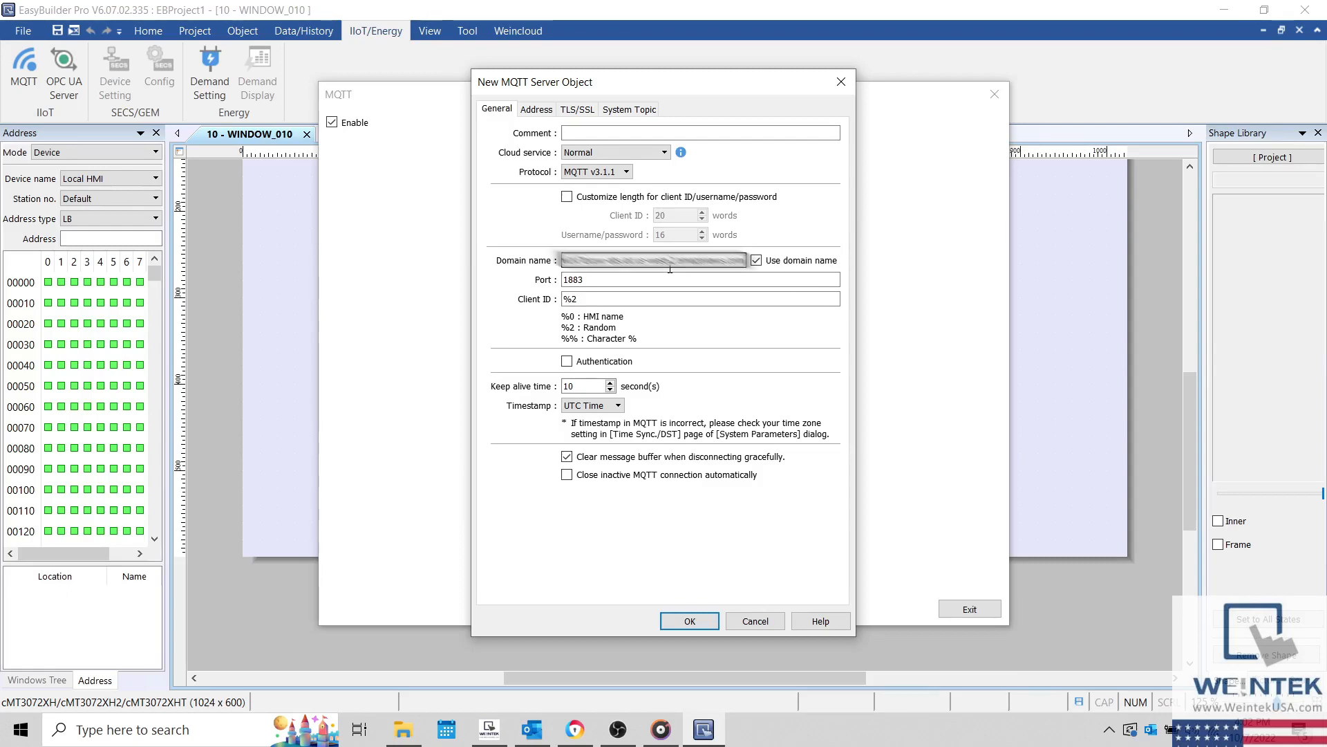
- Look up the MQTT port for X.509 client certificates in the AWS protocol documentation and set the server port to 8883
{"action": "left_click", "coordinate": [579, 737]}
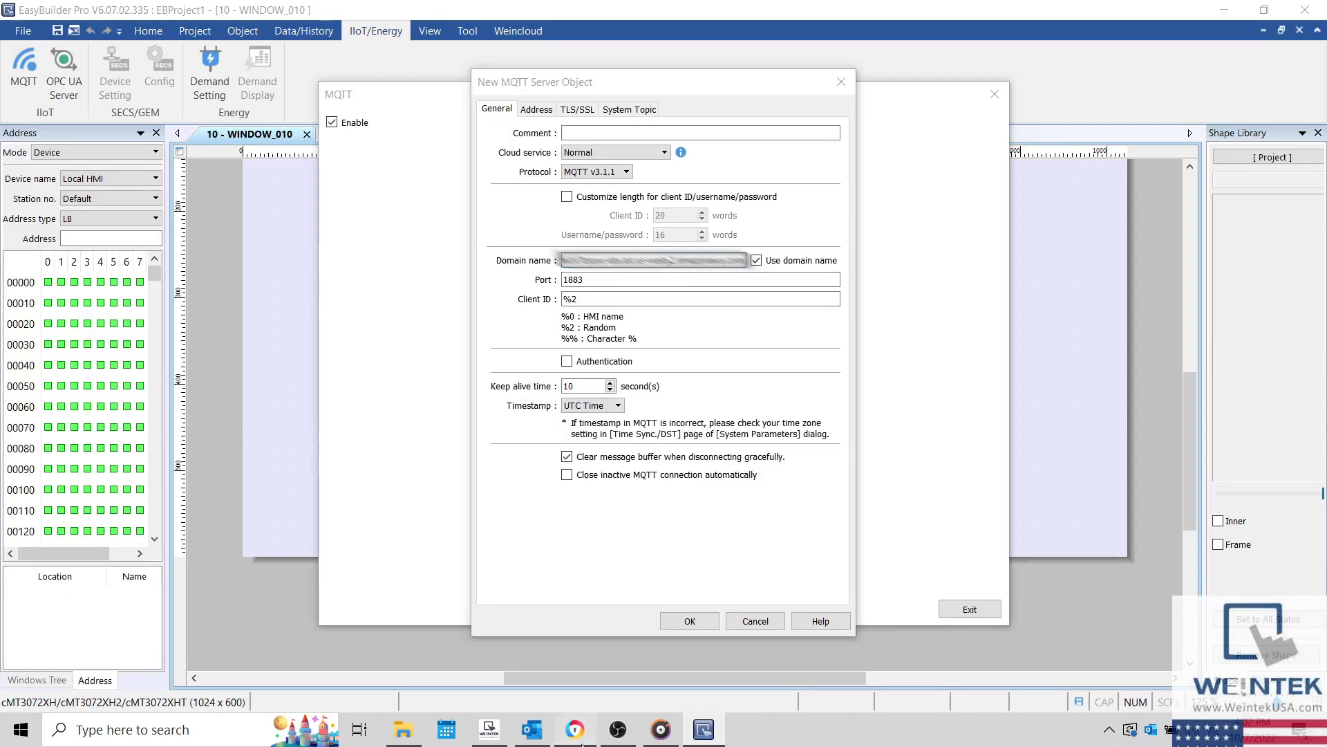
{"action": "left_click", "coordinate": [551, 15]}
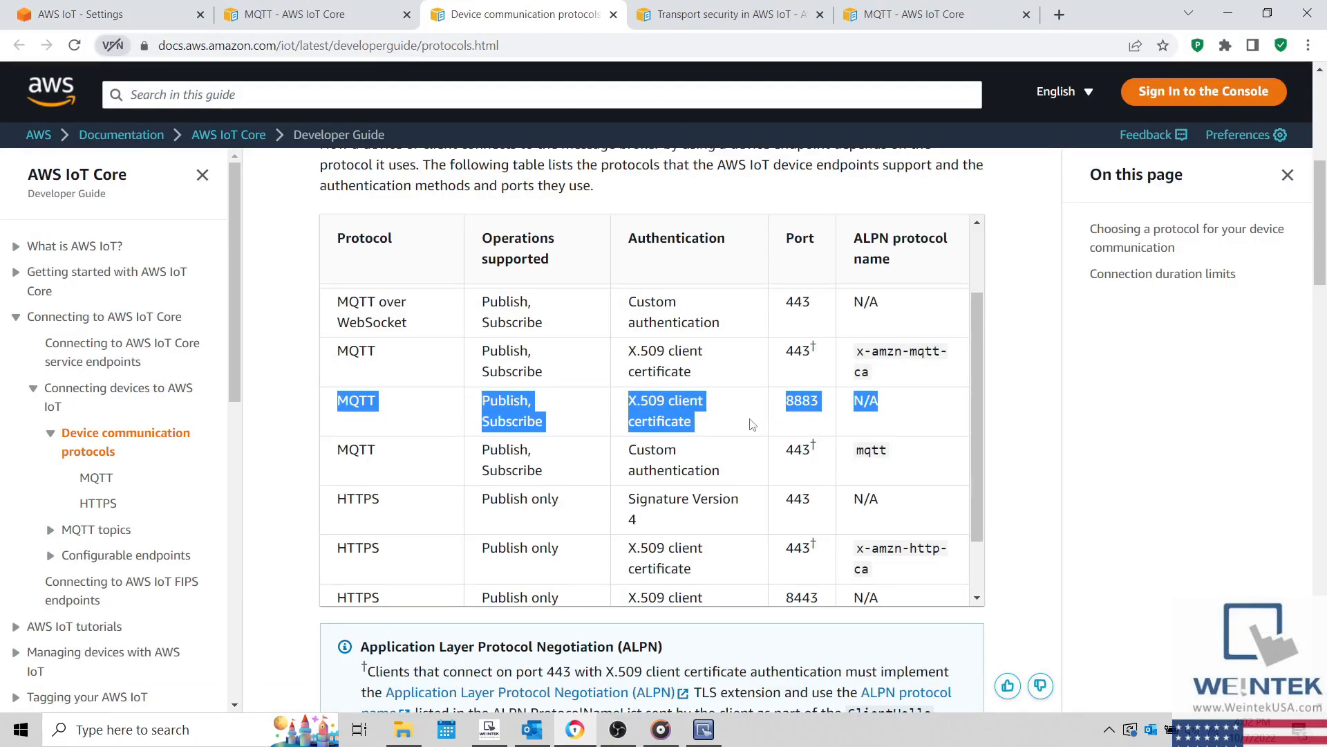
{"action": "left_click", "coordinate": [704, 730]}
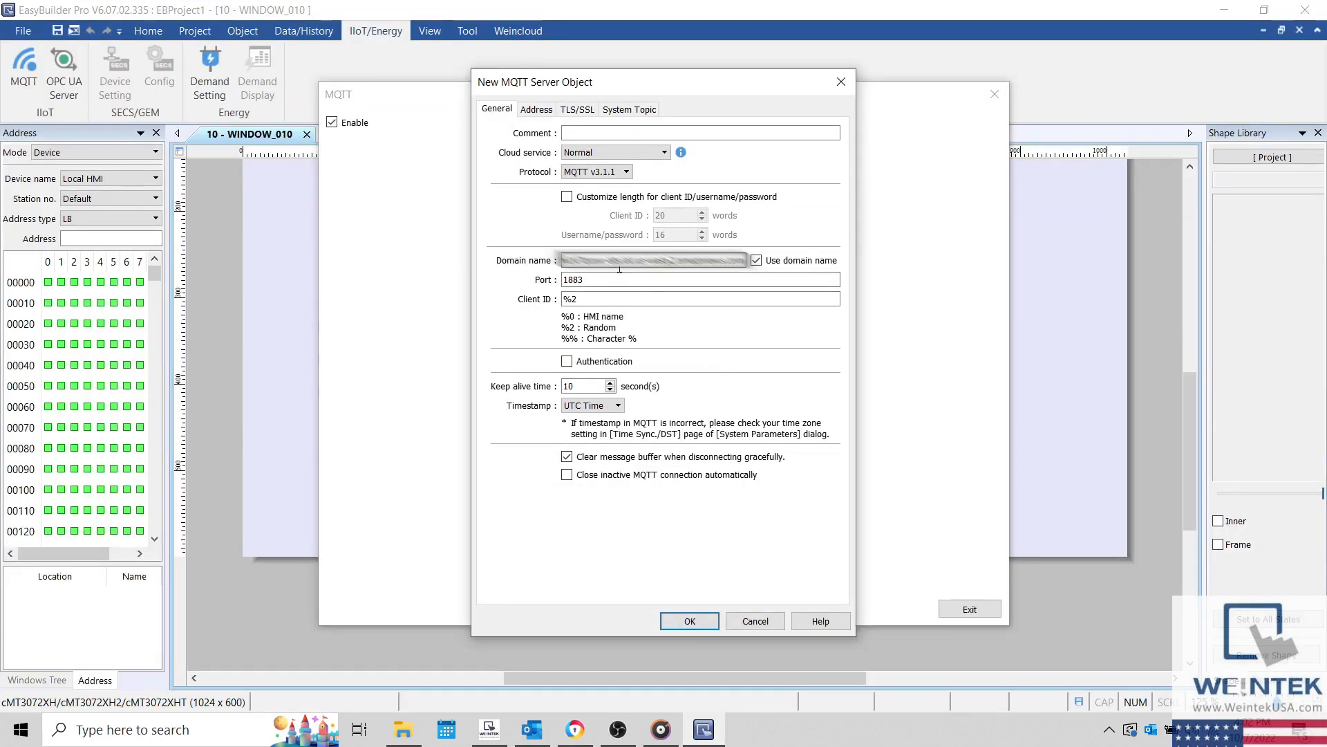
{"action": "left_click", "coordinate": [611, 282]}
{"action": "double_click", "coordinate": [611, 282]}
{"action": "type", "text": "8883"}
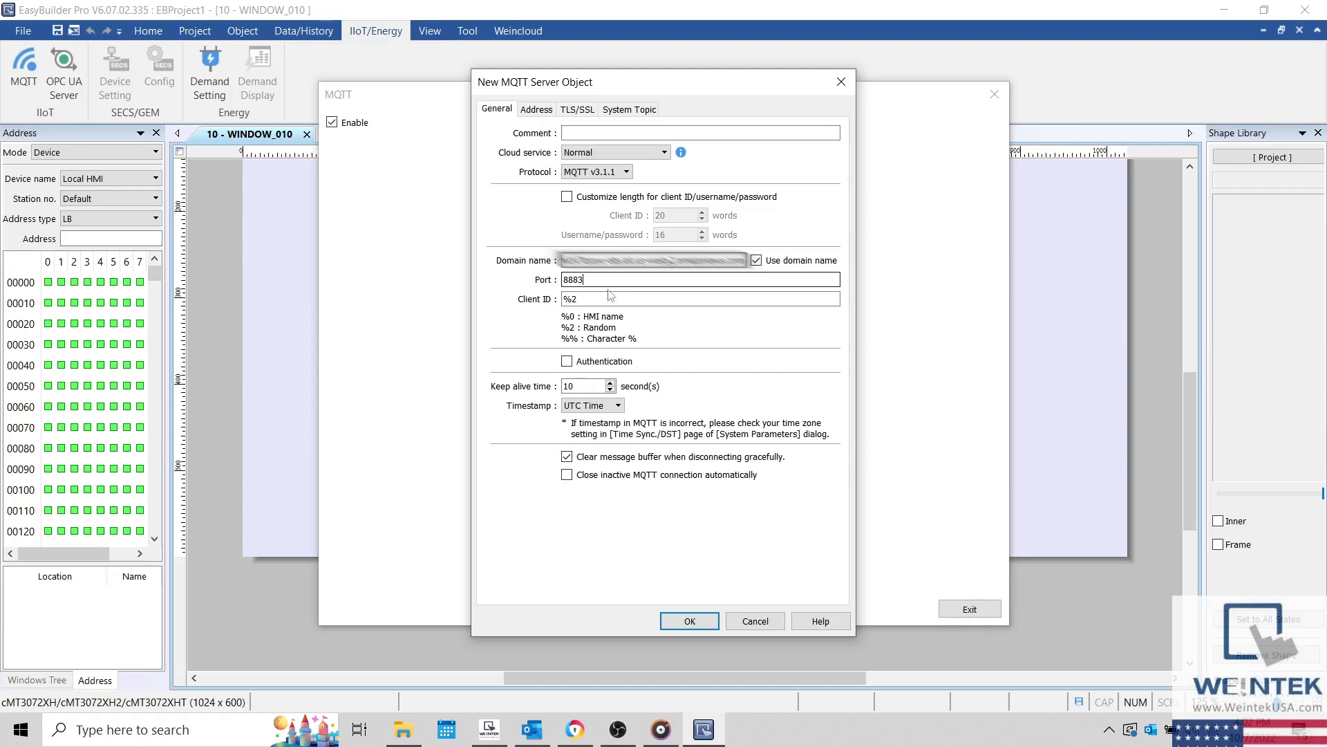
- Examine the server's client ID, authentication, timestamp, message buffer and inactive-connection options, keeping their default settings
{"action": "left_click", "coordinate": [608, 299]}
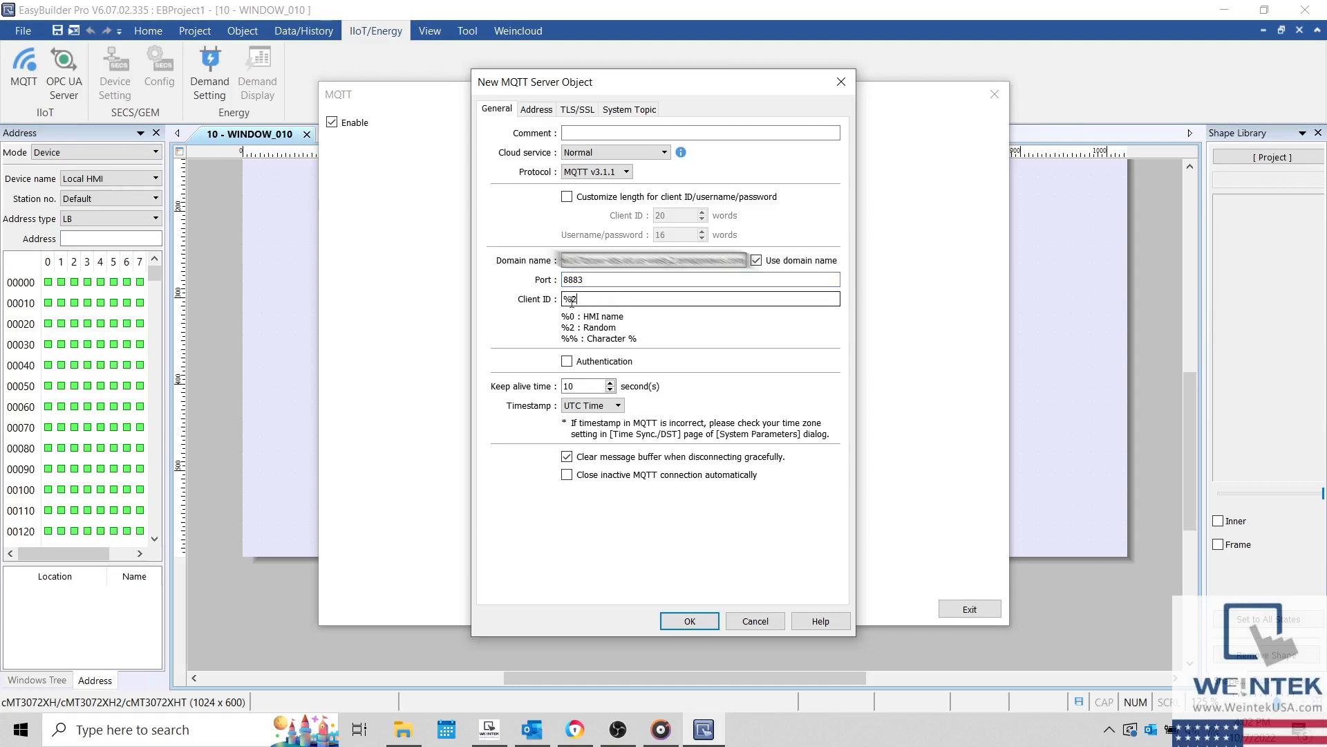
{"action": "double_click", "coordinate": [572, 299]}
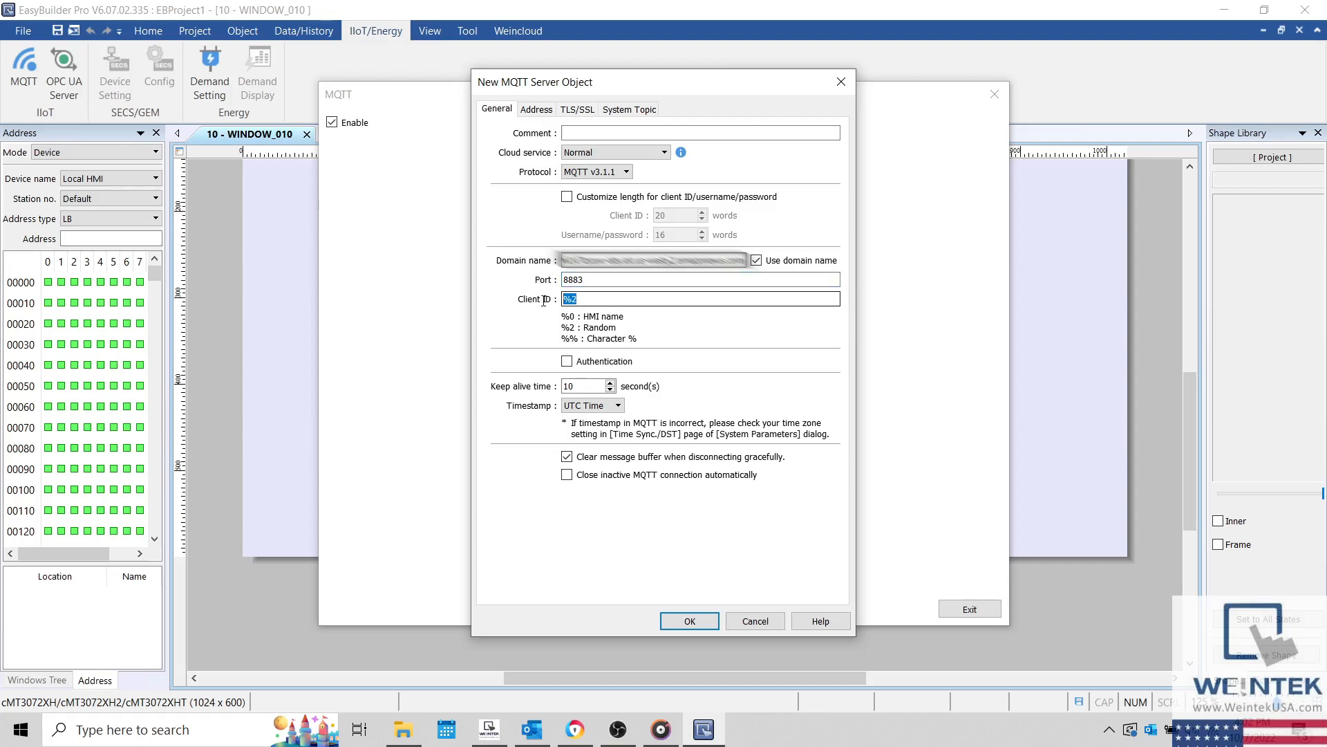
{"action": "left_click", "coordinate": [541, 348]}
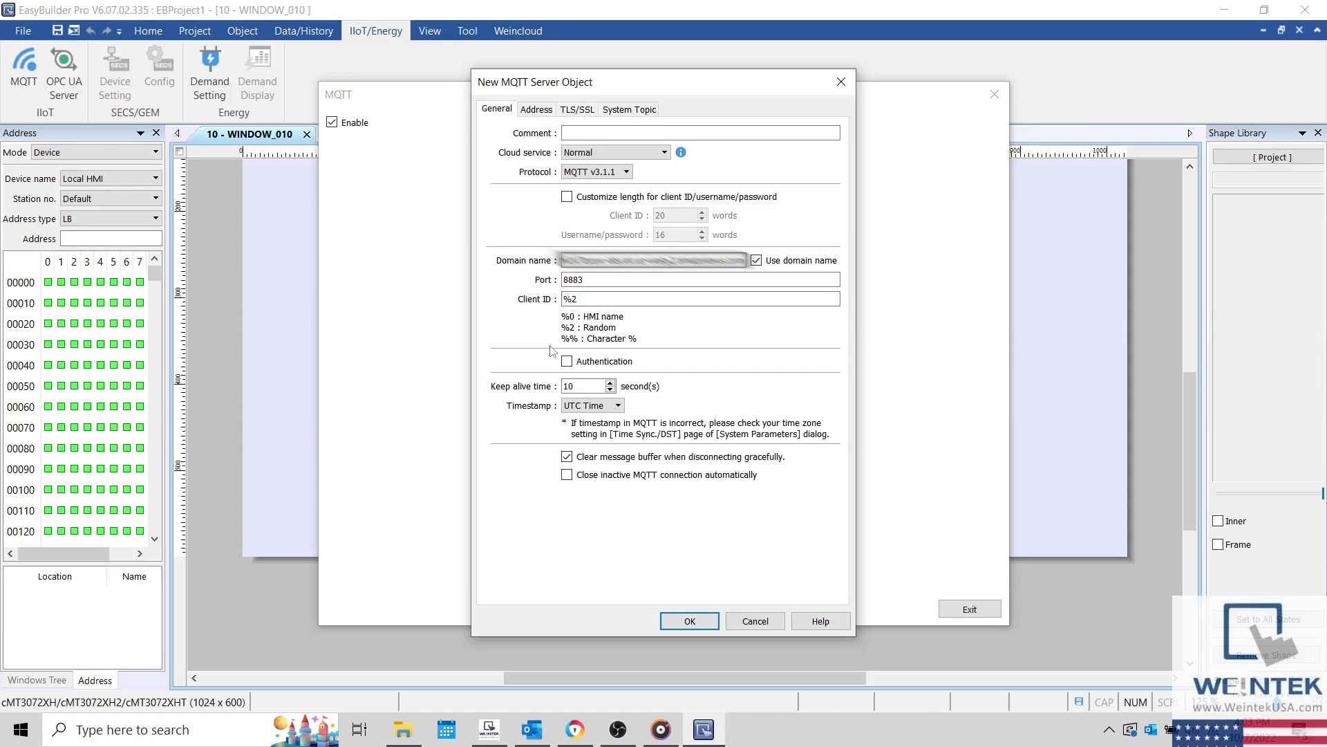
{"action": "left_click", "coordinate": [568, 364]}
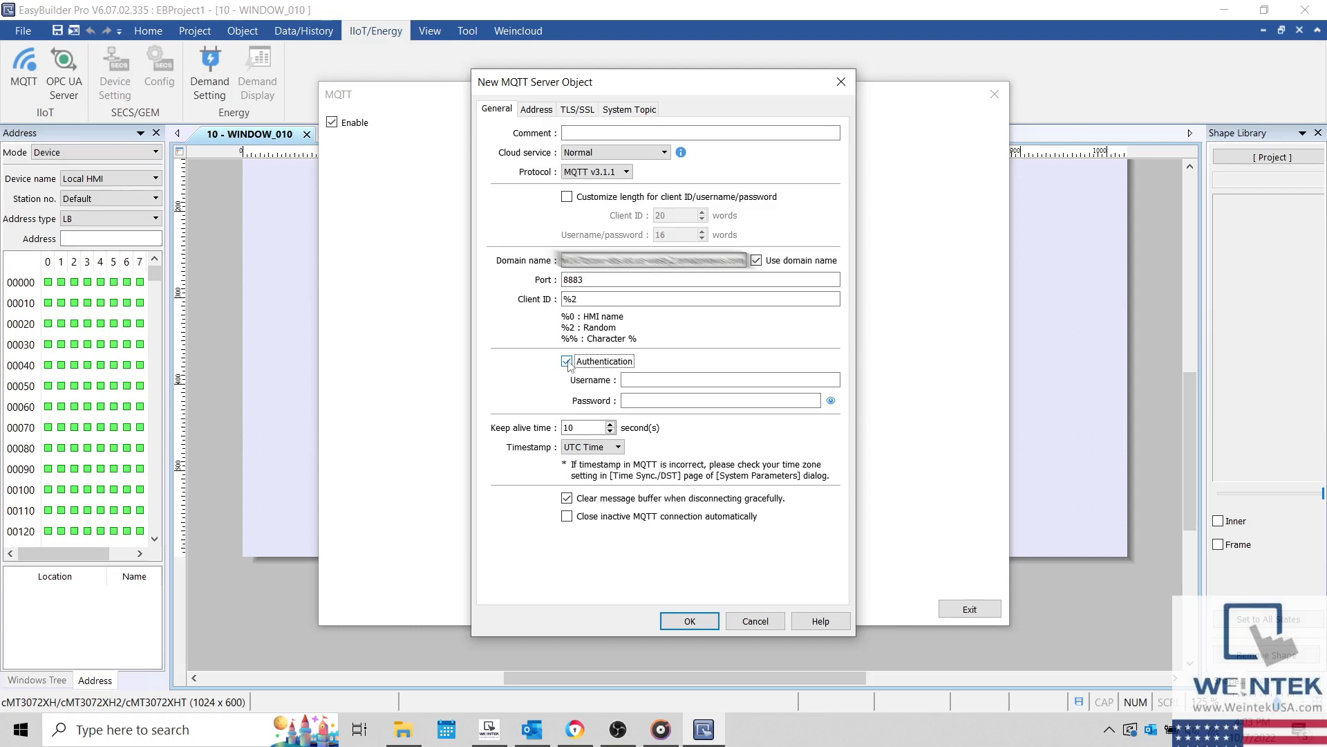
{"action": "left_click", "coordinate": [567, 361]}
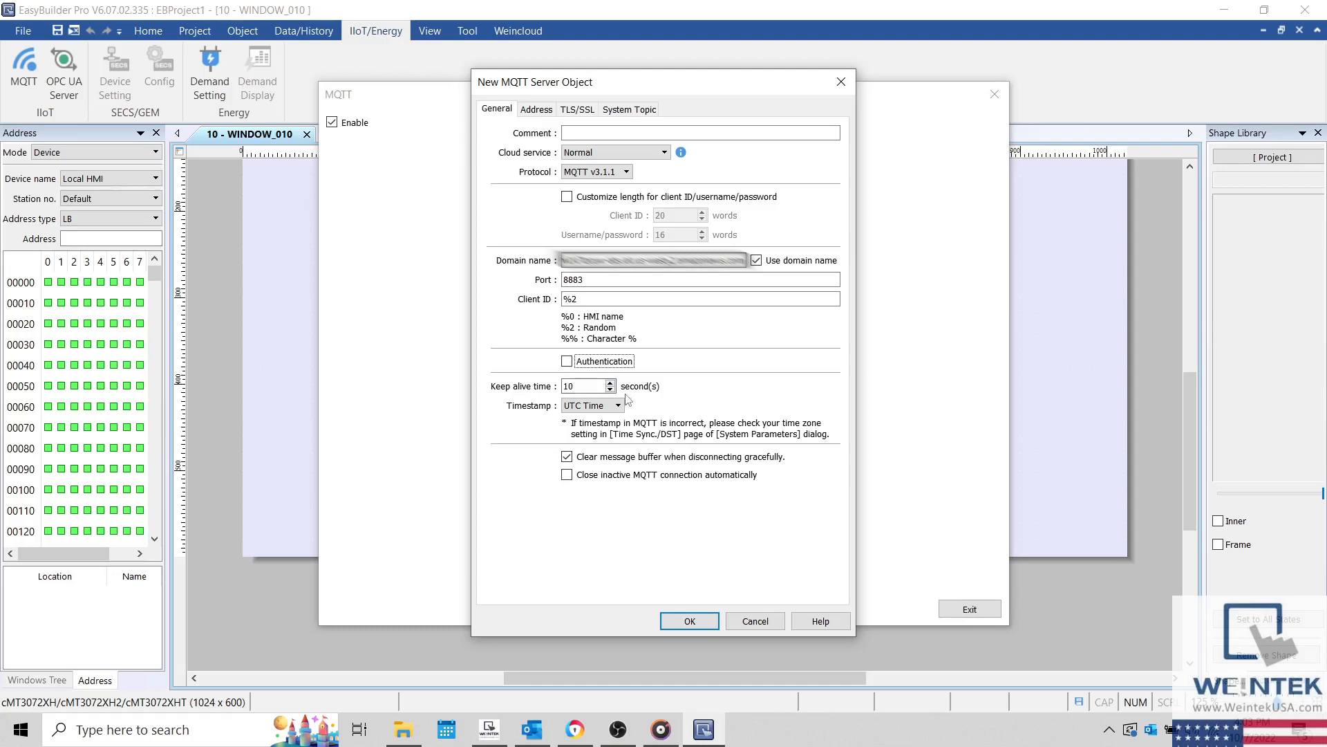
{"action": "left_click", "coordinate": [616, 408]}
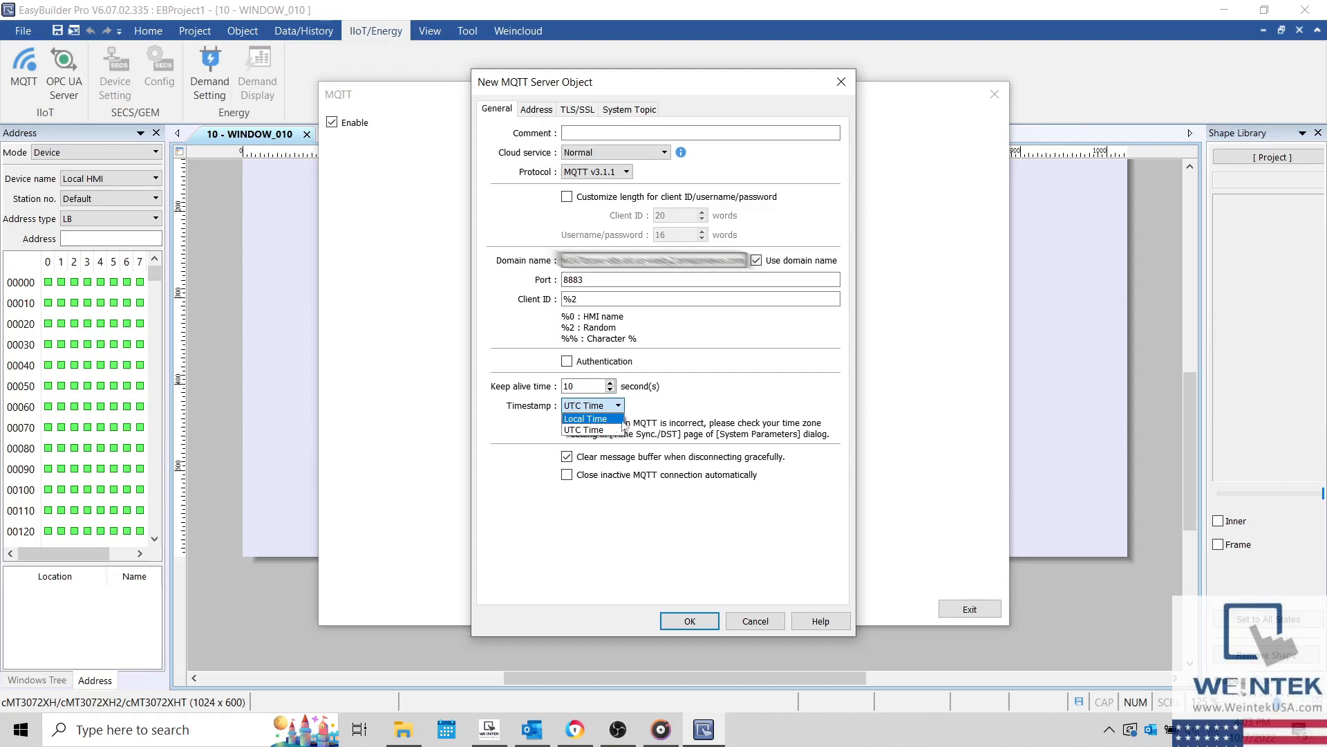
{"action": "left_click", "coordinate": [609, 430]}
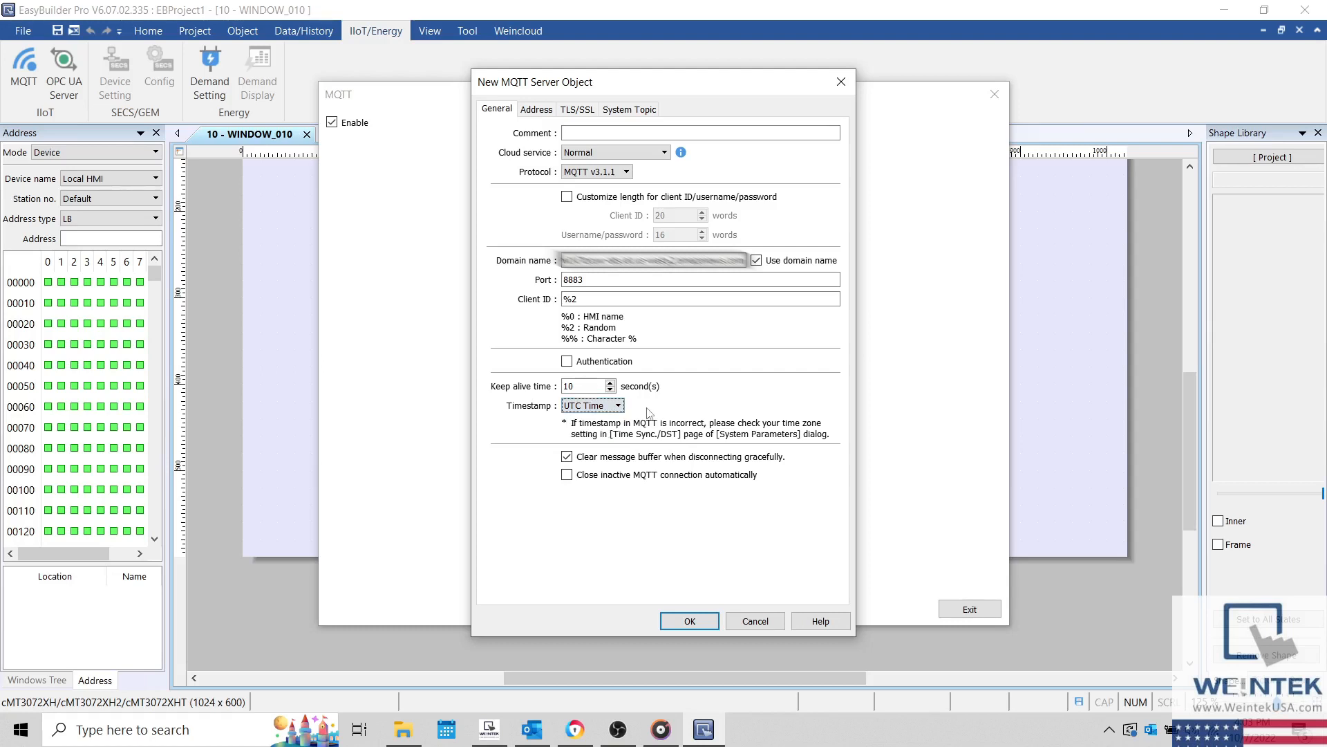
{"action": "left_click", "coordinate": [568, 458]}
{"action": "left_click", "coordinate": [567, 474]}
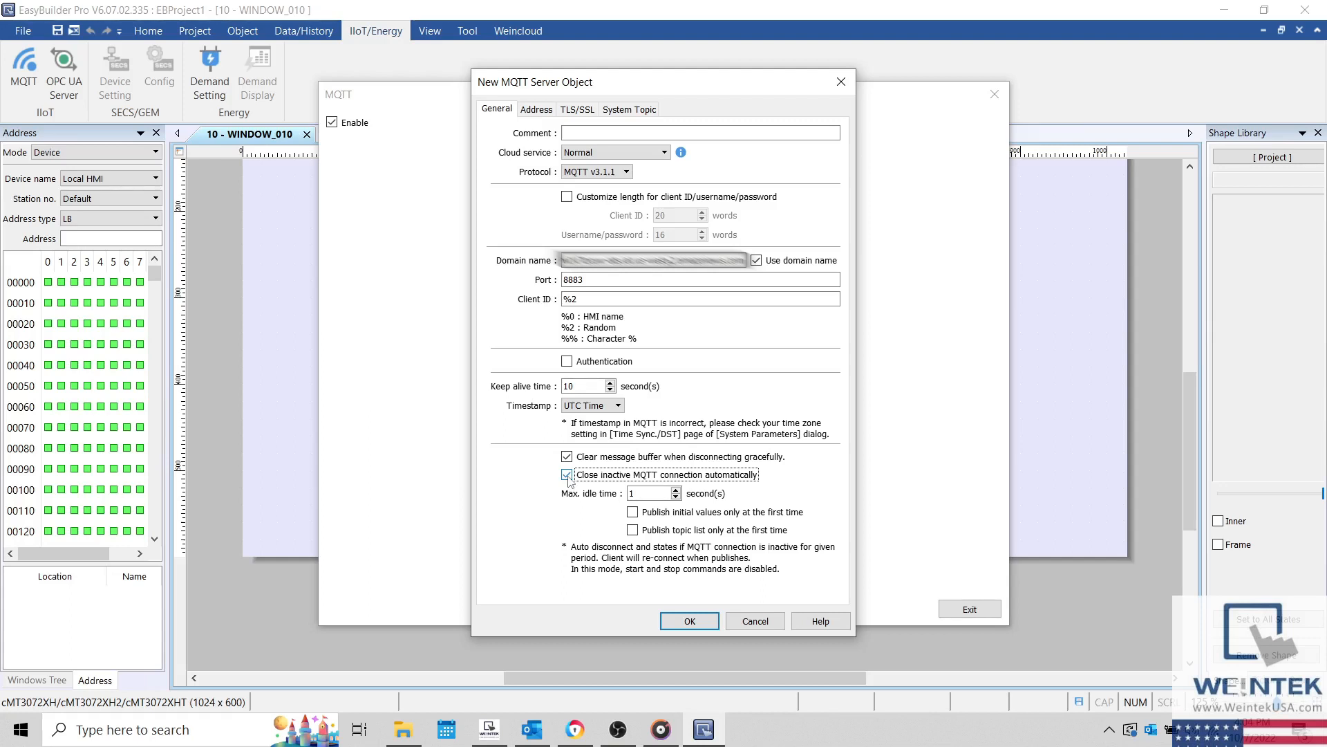
{"action": "left_click", "coordinate": [567, 475]}
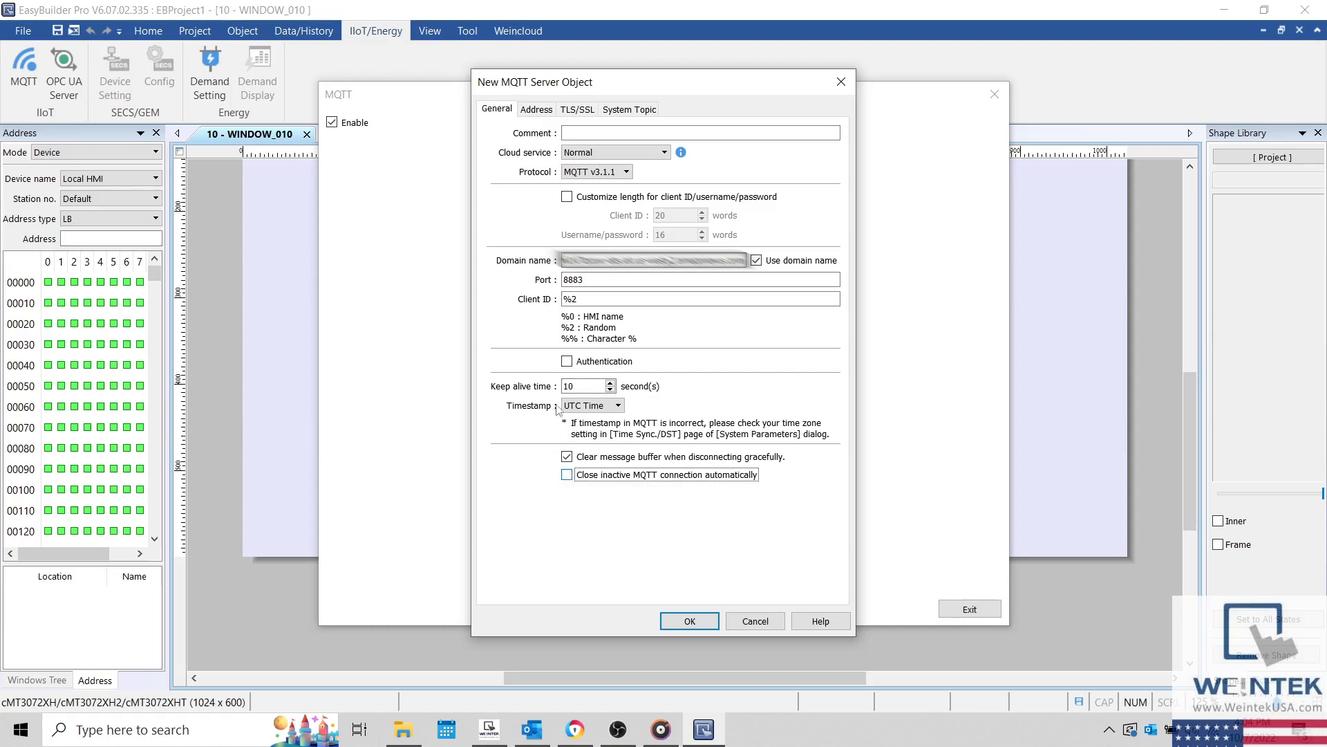
- Review the register usage of the MQTT server's status address and control address, leaving the control address disabled
{"action": "left_click", "coordinate": [543, 116]}
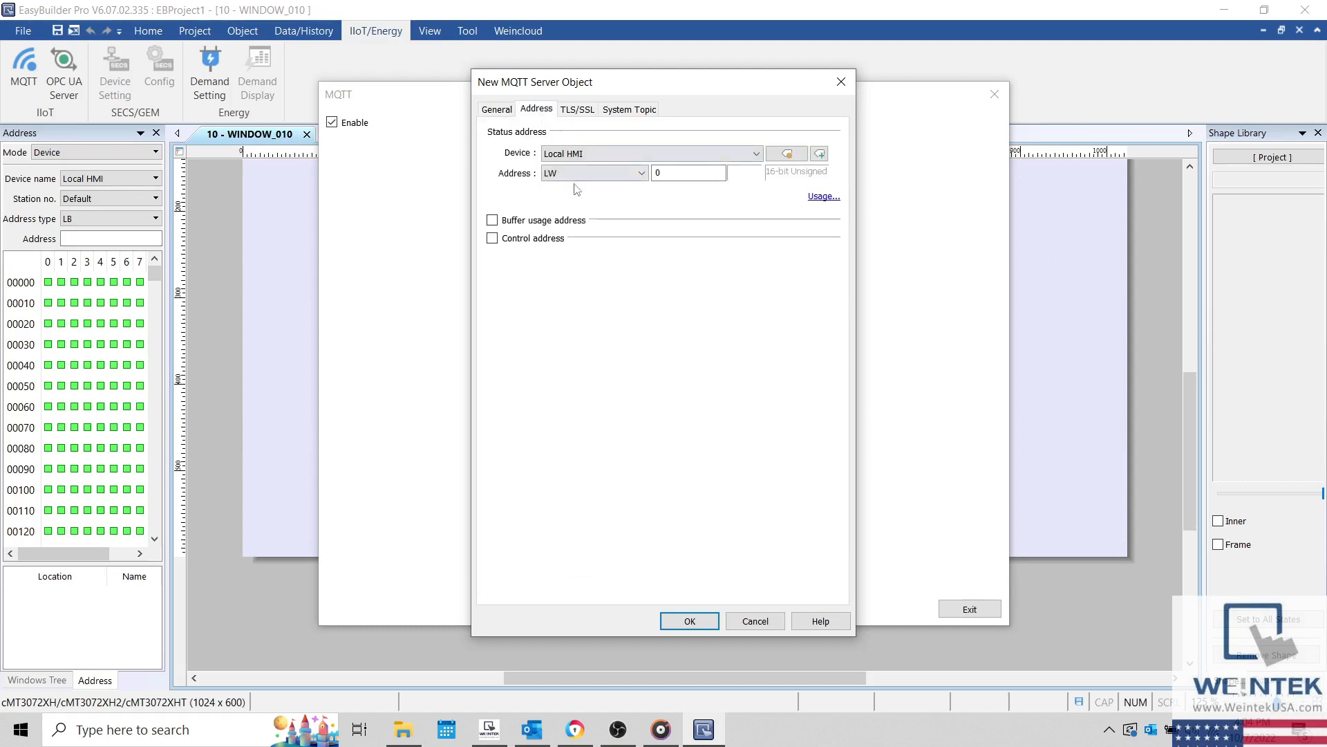
{"action": "left_click", "coordinate": [816, 199]}
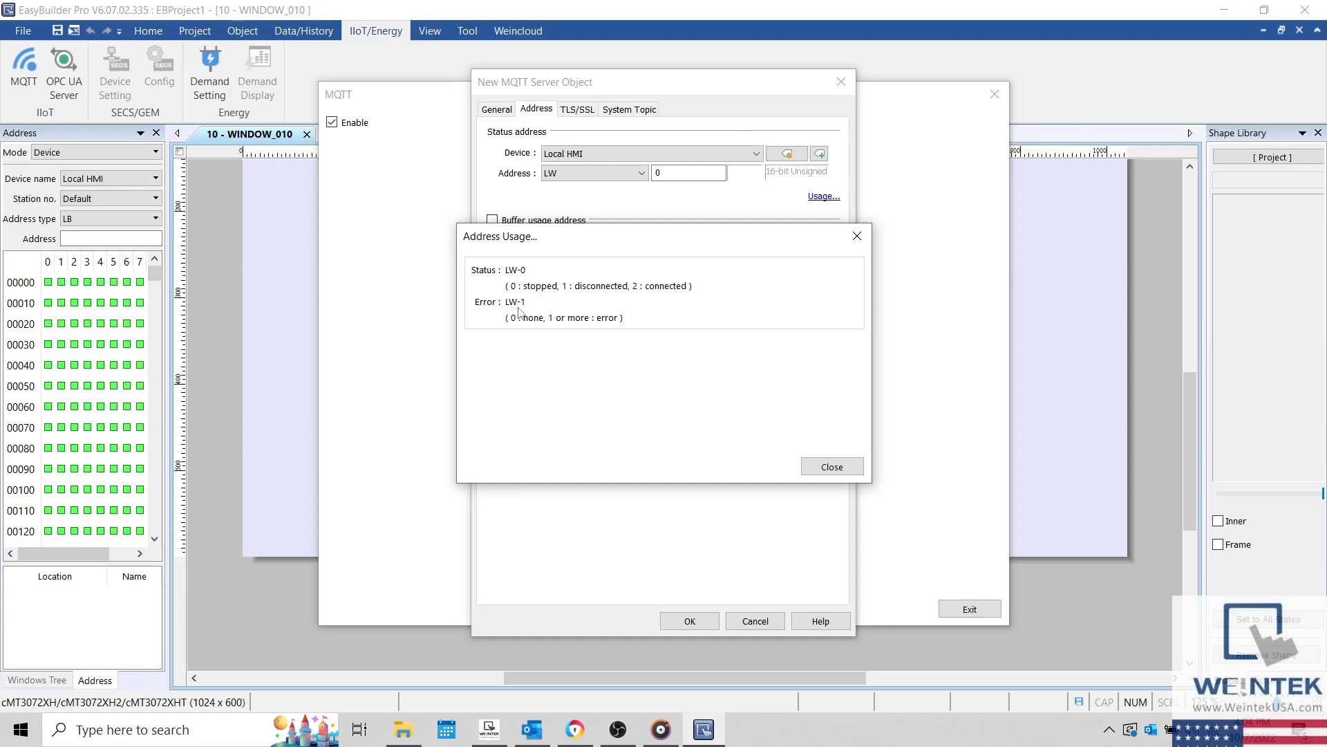
{"action": "left_click", "coordinate": [857, 236]}
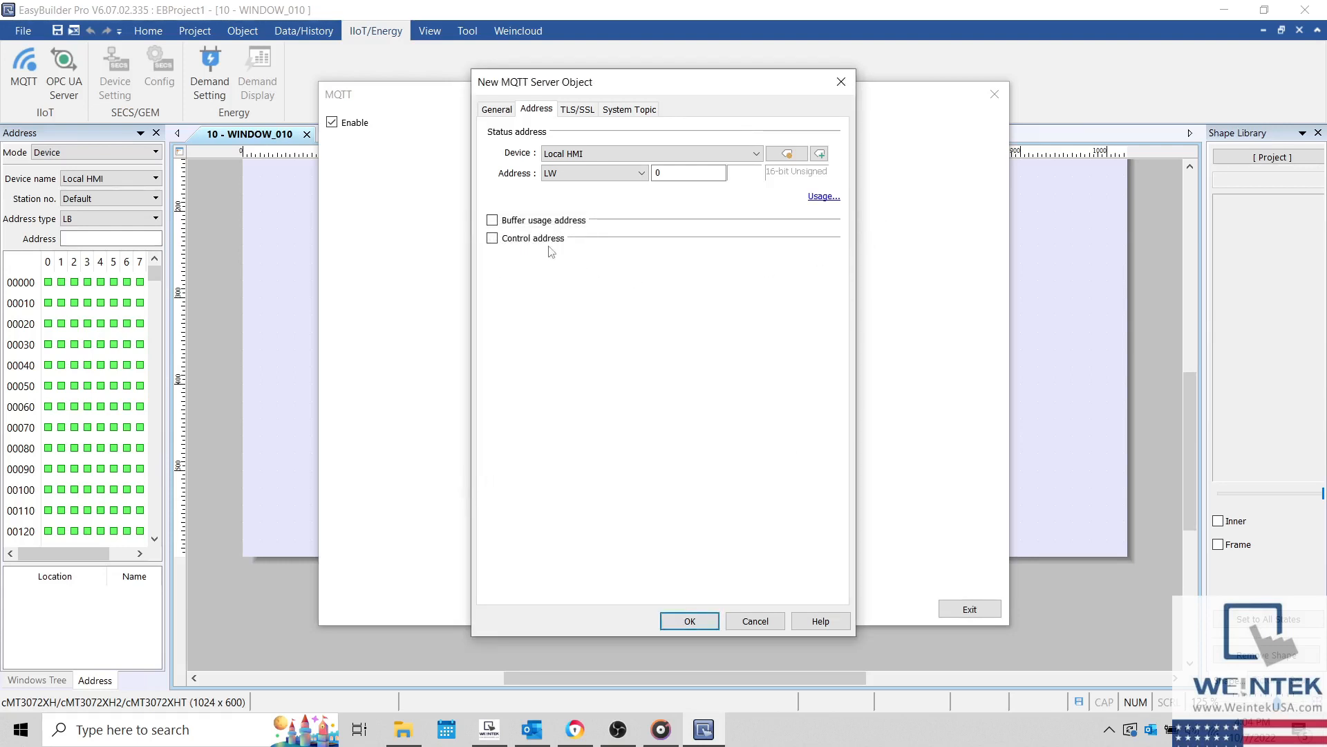
{"action": "left_click", "coordinate": [504, 240]}
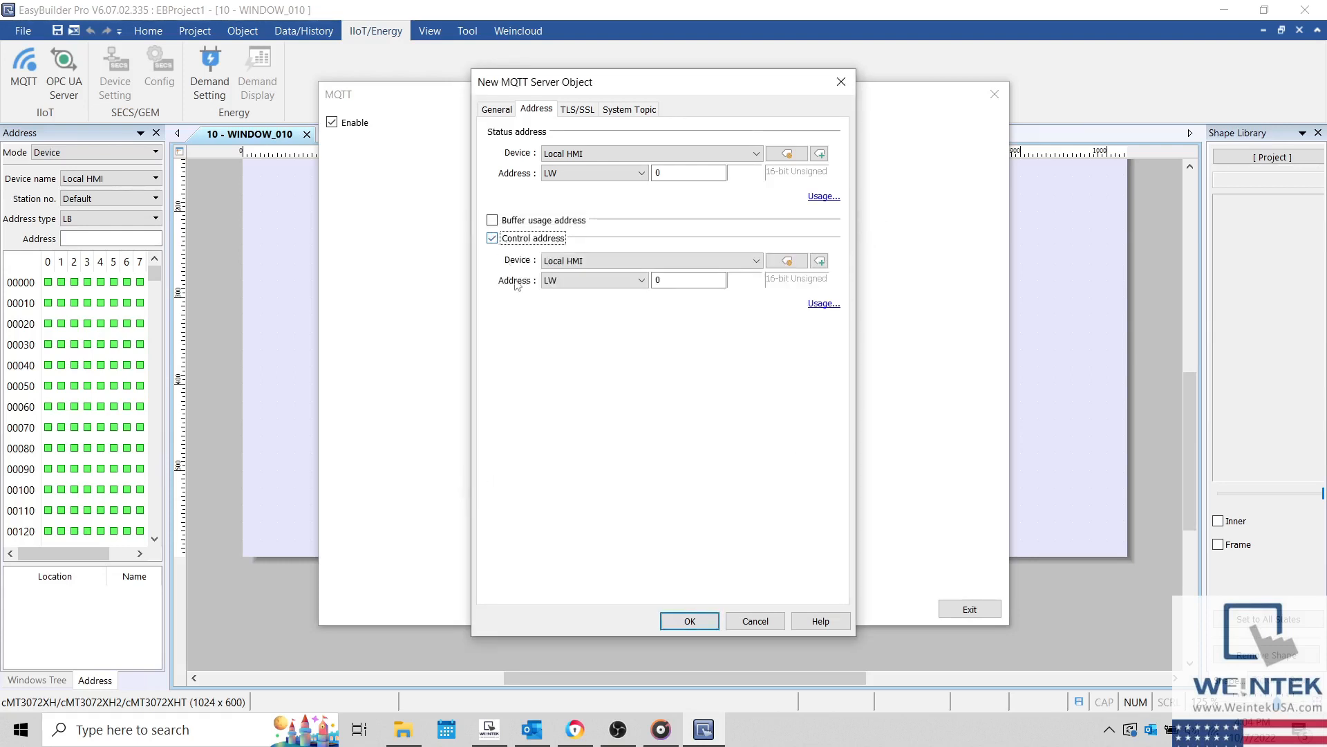
{"action": "left_click", "coordinate": [832, 304]}
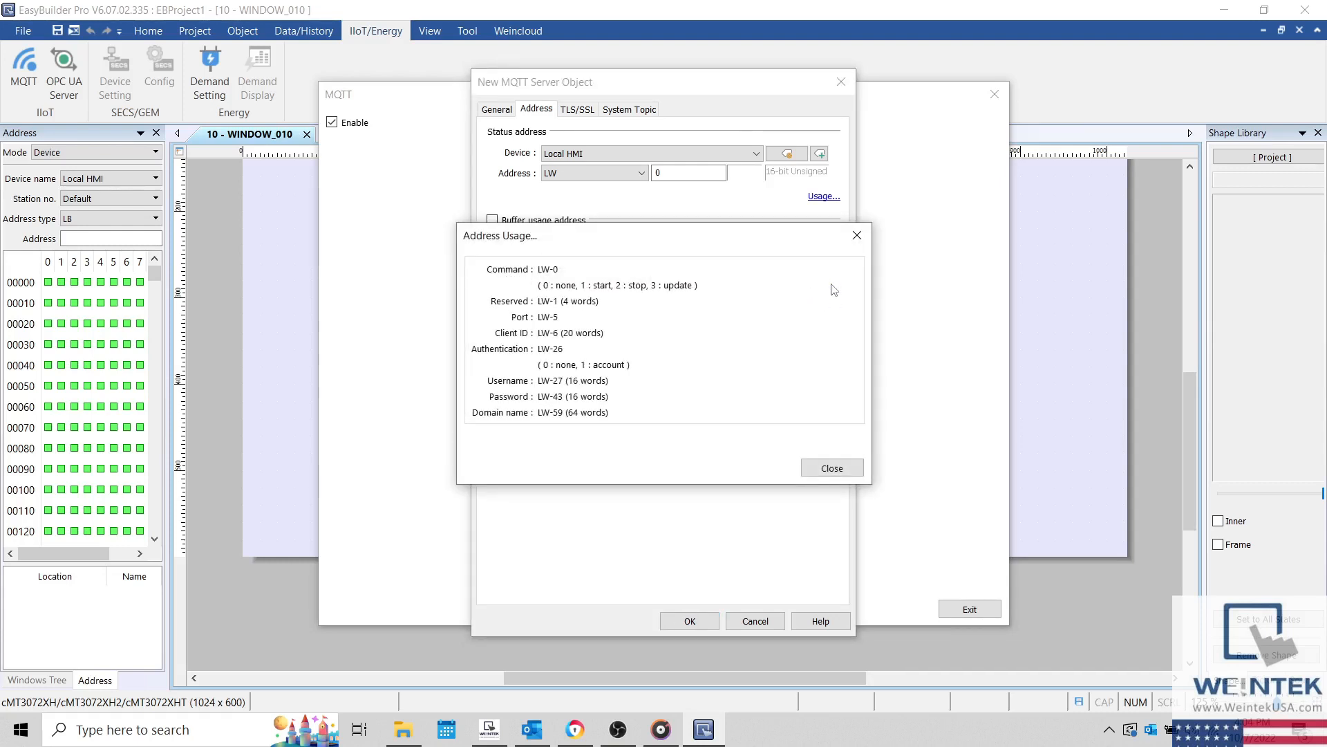
{"action": "left_click", "coordinate": [857, 230]}
{"action": "left_click", "coordinate": [524, 242]}
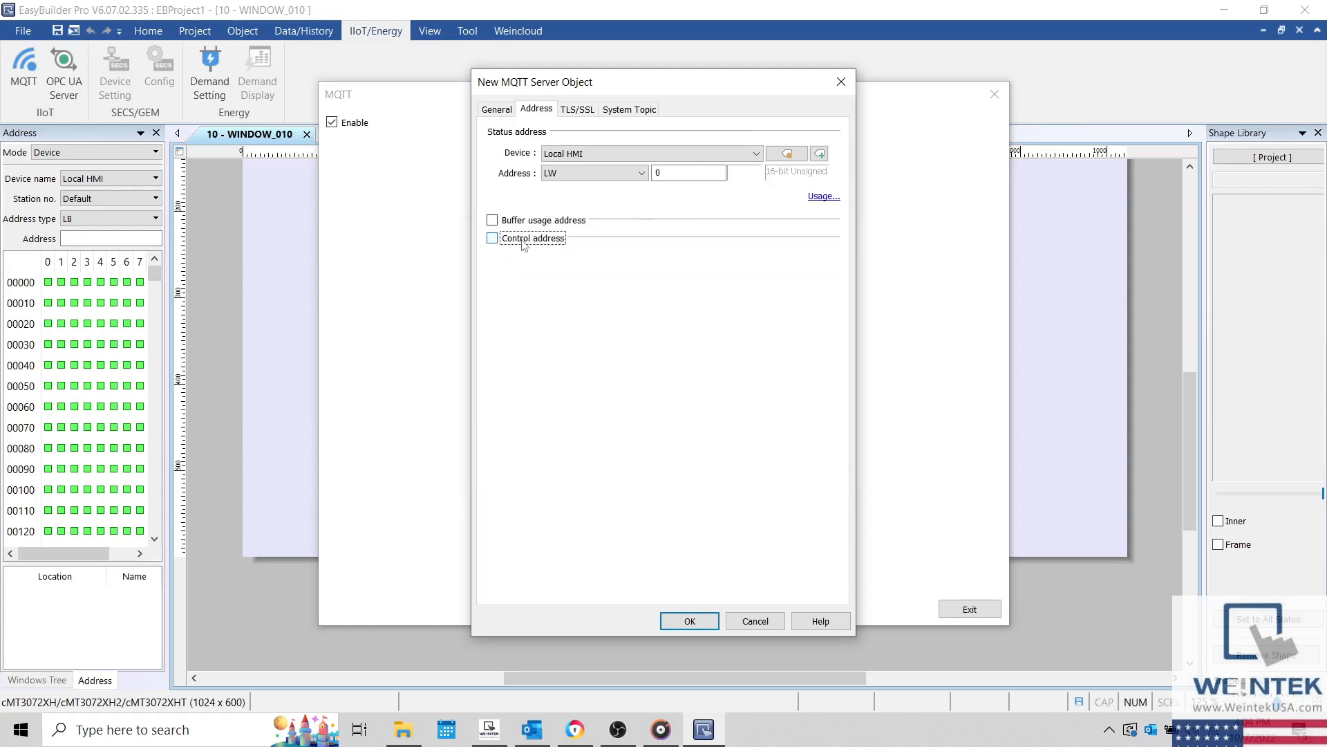
- Enable TLS/SSL for the MQTT server with version TLS 1.2, including both server verification and client verification
{"action": "left_click", "coordinate": [588, 112]}
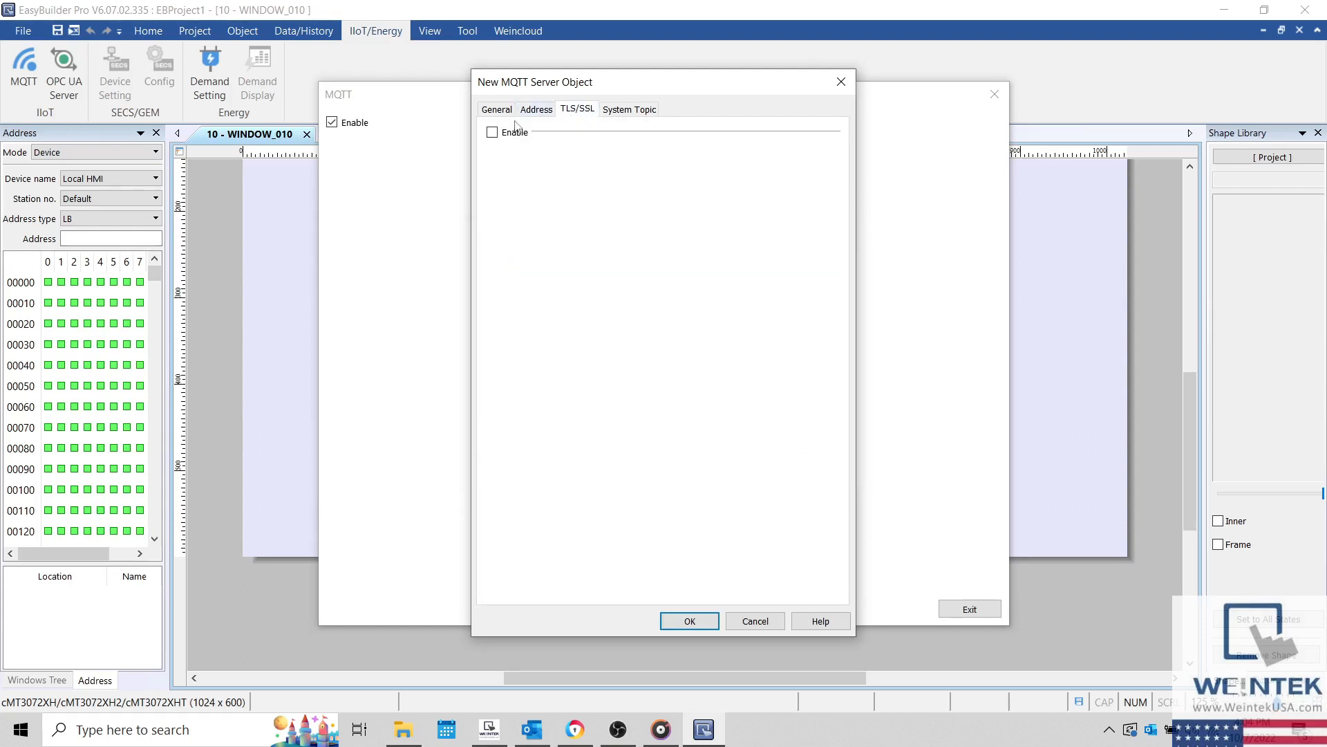
{"action": "left_click", "coordinate": [493, 132]}
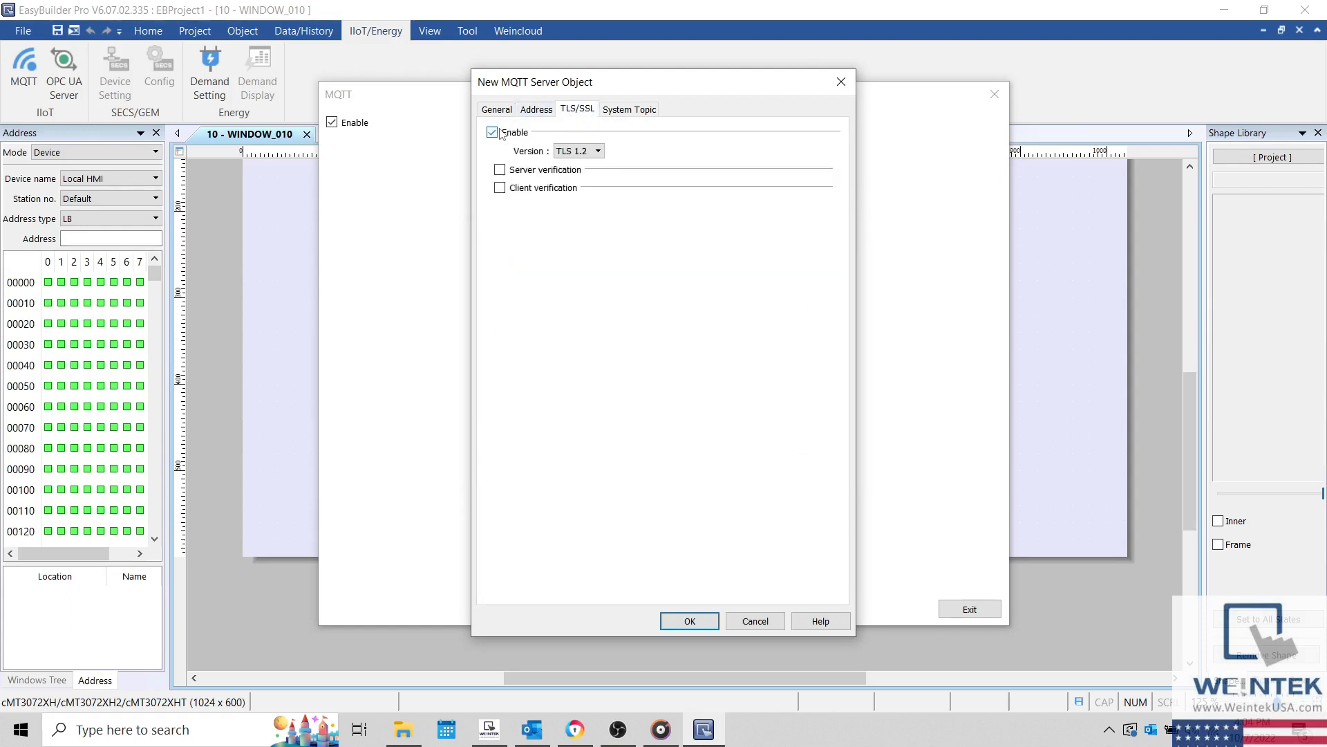
{"action": "left_click", "coordinate": [500, 169]}
{"action": "left_click", "coordinate": [499, 284]}
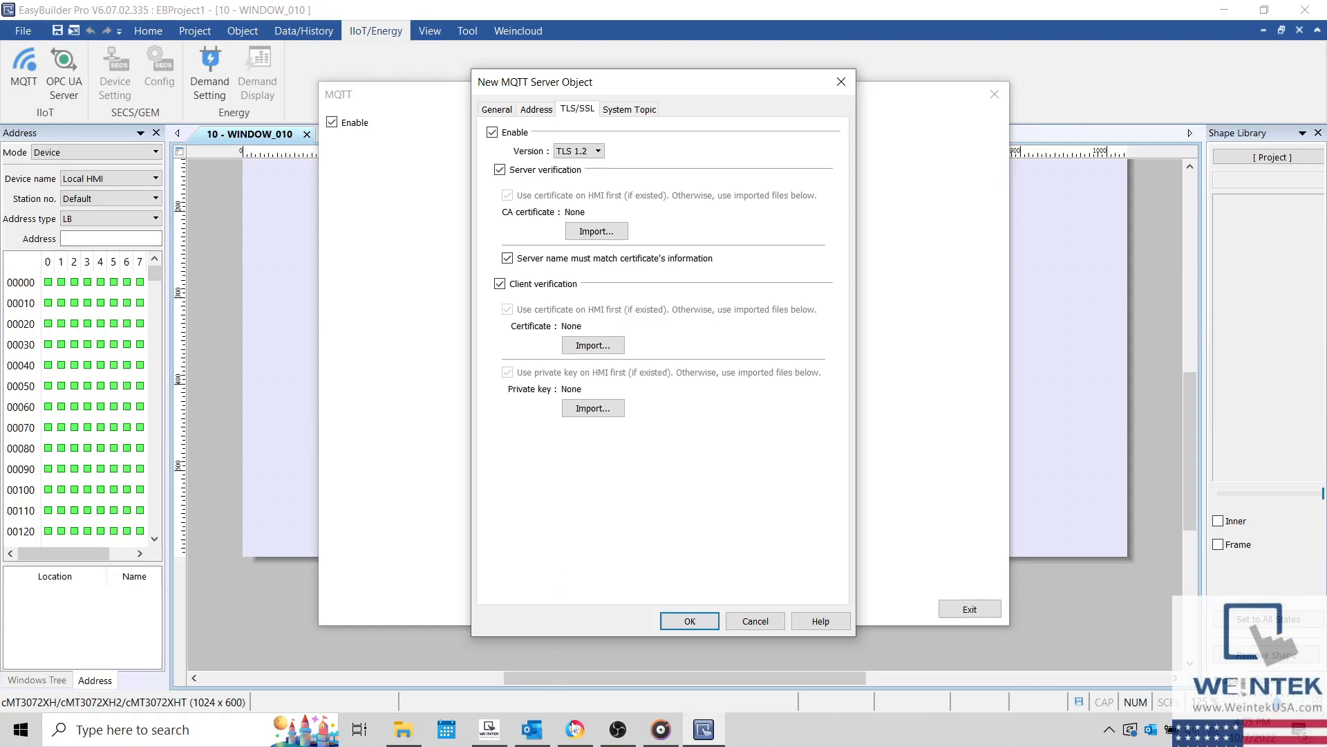
- Switch to the AWS IoT console in the browser and start a new security policy named Weintek_HMI
{"action": "left_click", "coordinate": [574, 728]}
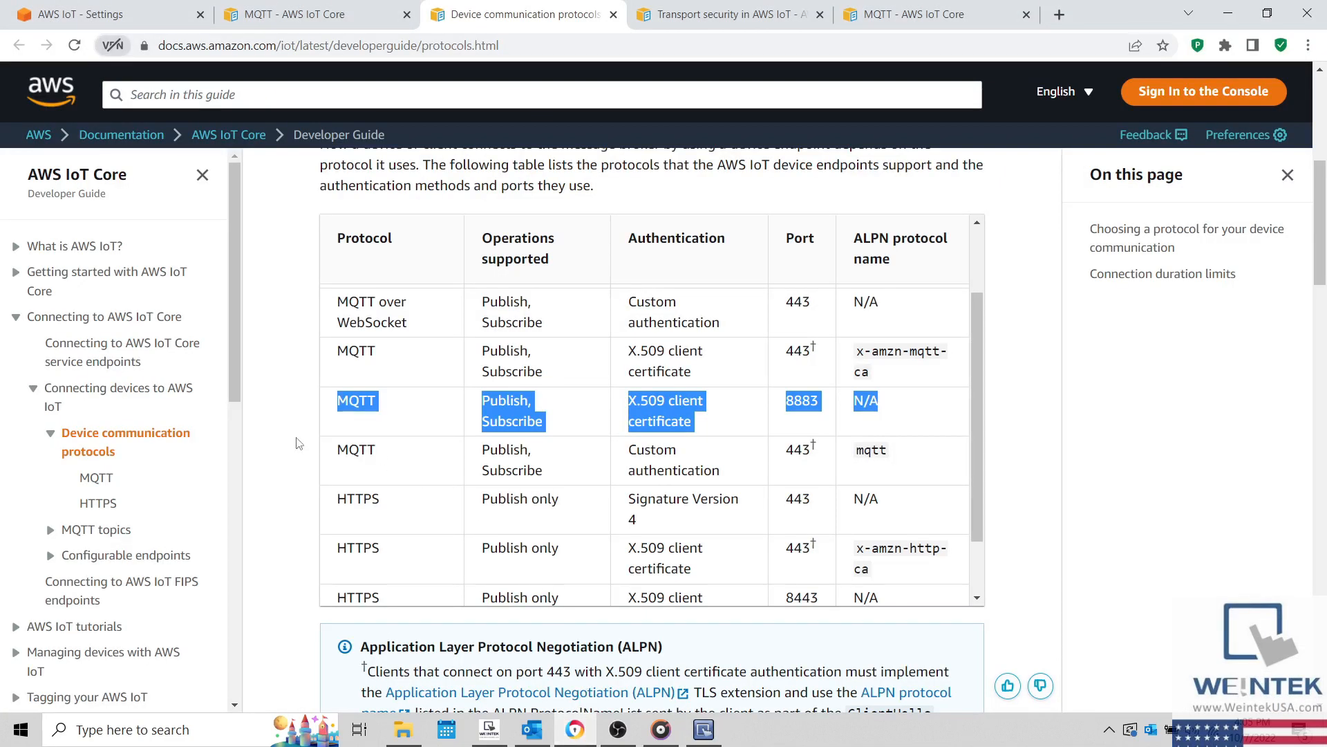
{"action": "left_click", "coordinate": [141, 5]}
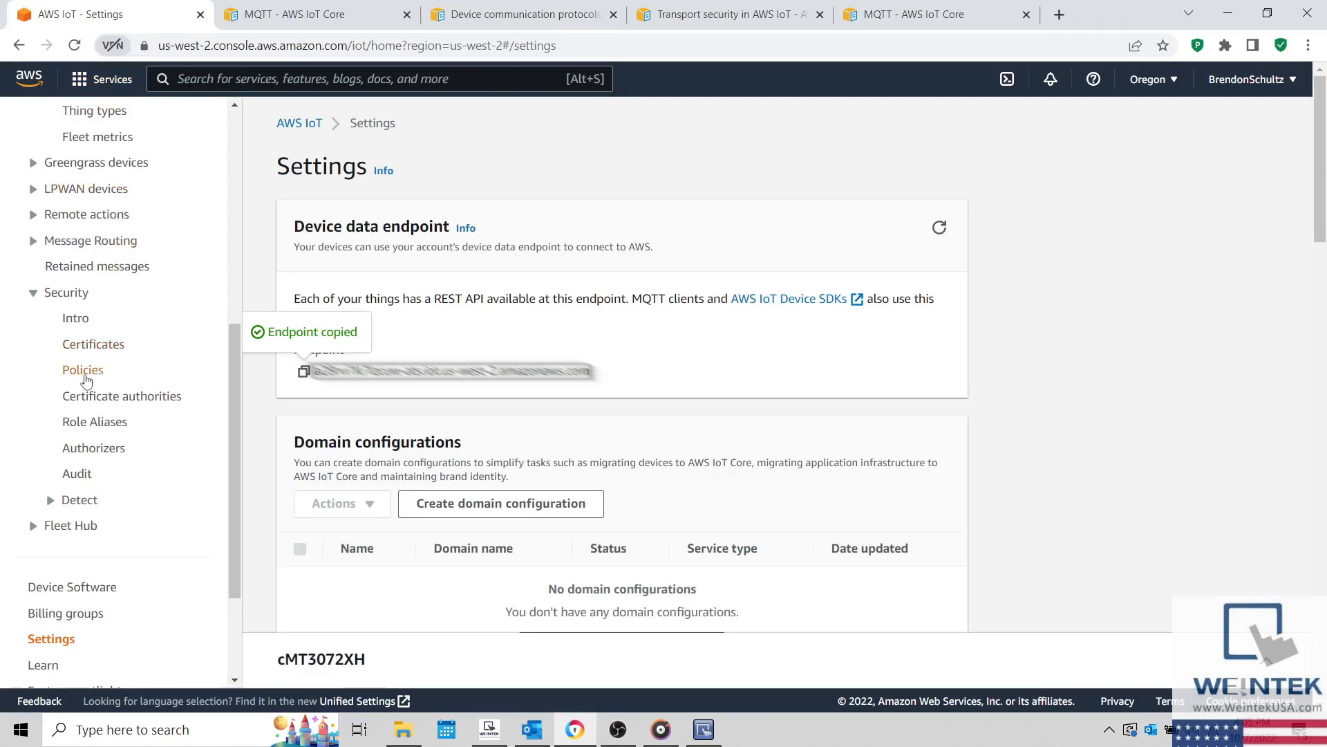
{"action": "left_click", "coordinate": [83, 373]}
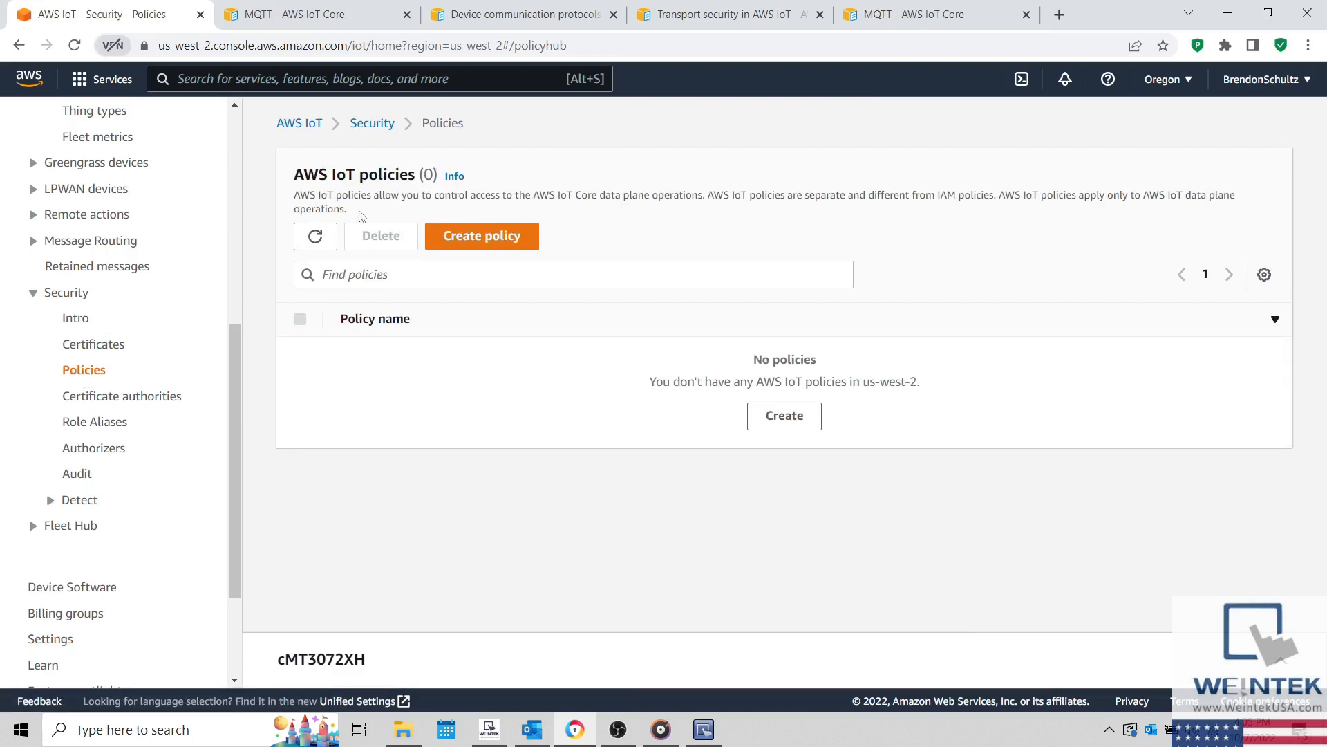
{"action": "left_click_drag", "start_coordinate": [349, 214], "coordinate": [297, 197]}
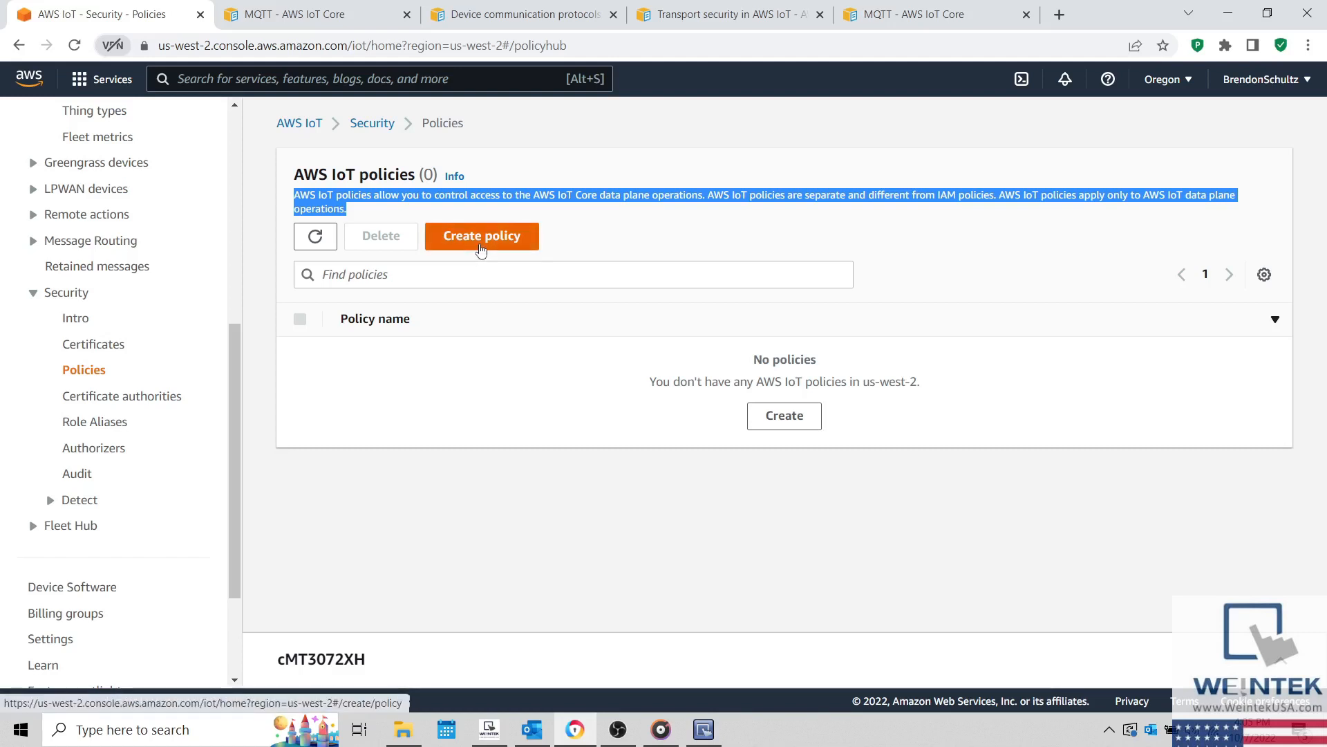
{"action": "left_click", "coordinate": [482, 239]}
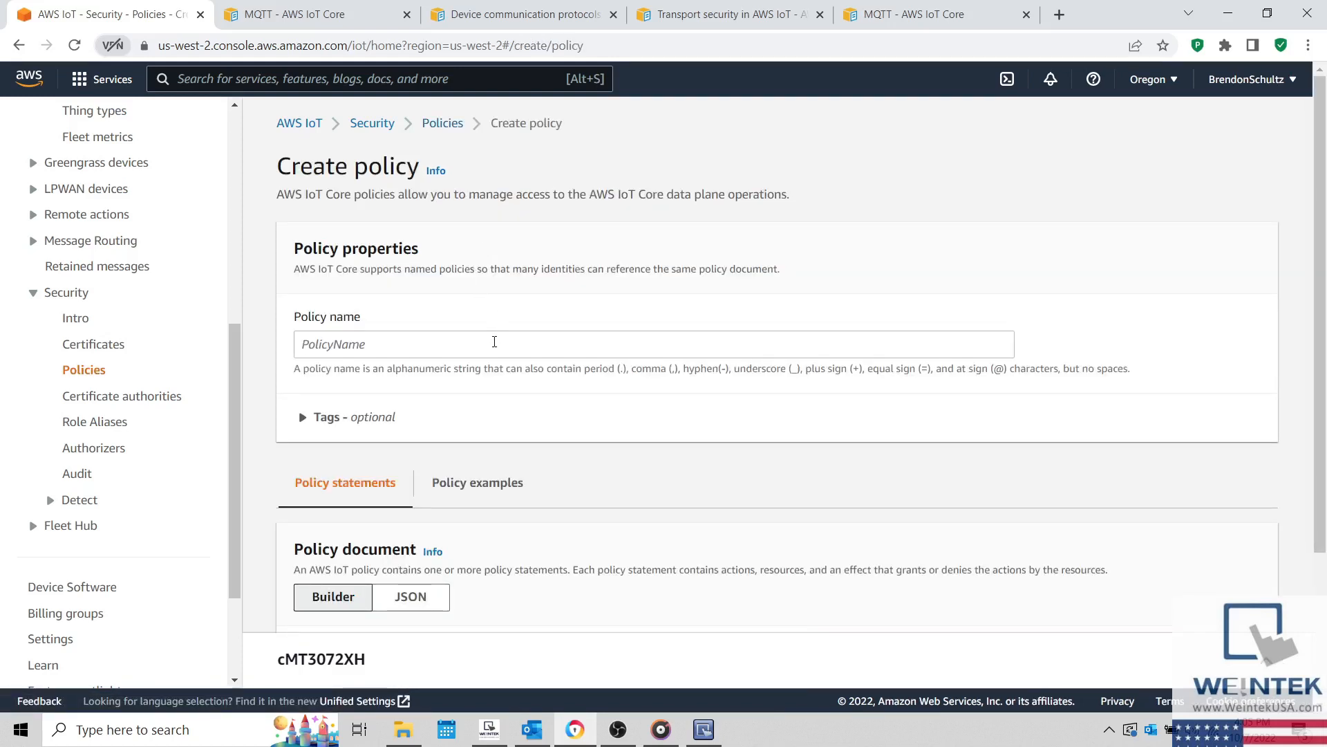
{"action": "left_click", "coordinate": [492, 342]}
{"action": "type", "text": "We"}
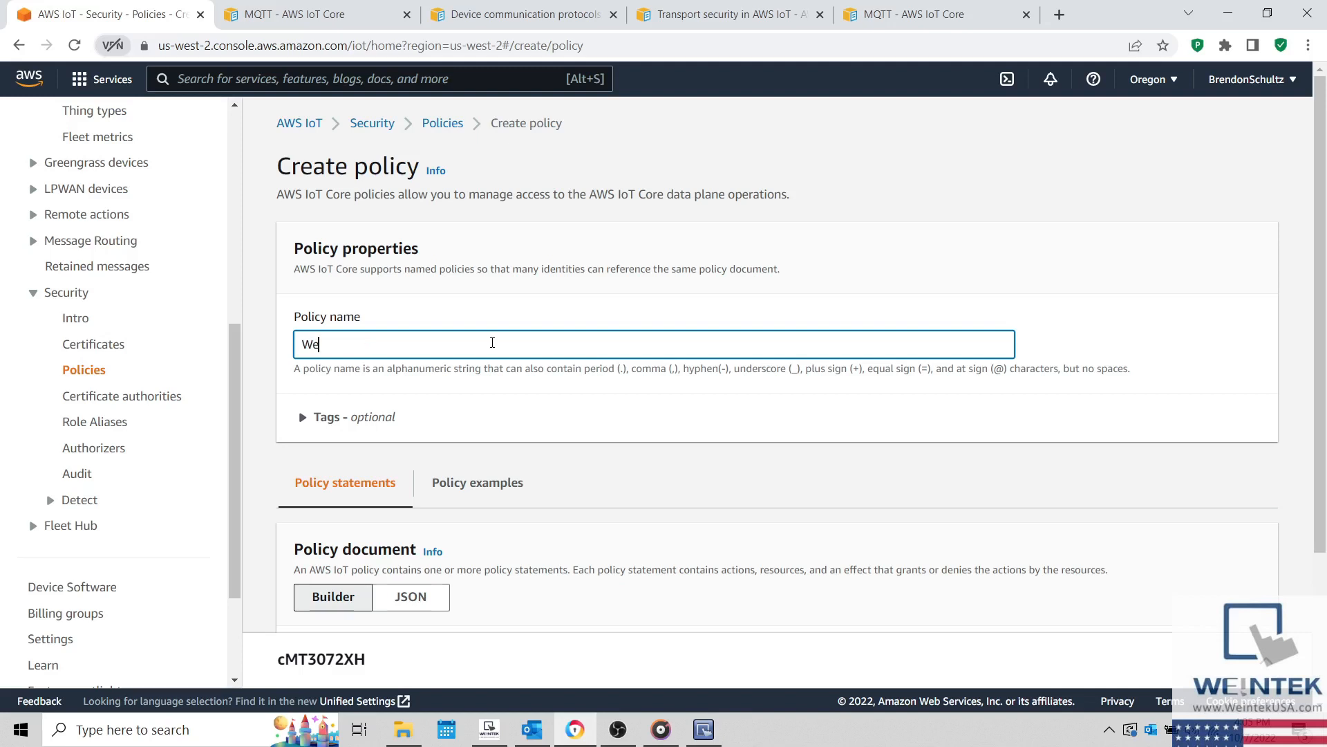
{"action": "type", "text": "intek_HMI"}
- Set the policy statement to allow action * on resource *, and create the policy
{"action": "scroll", "coordinate": [567, 461], "scroll_direction": "down", "scroll_amount": 3}
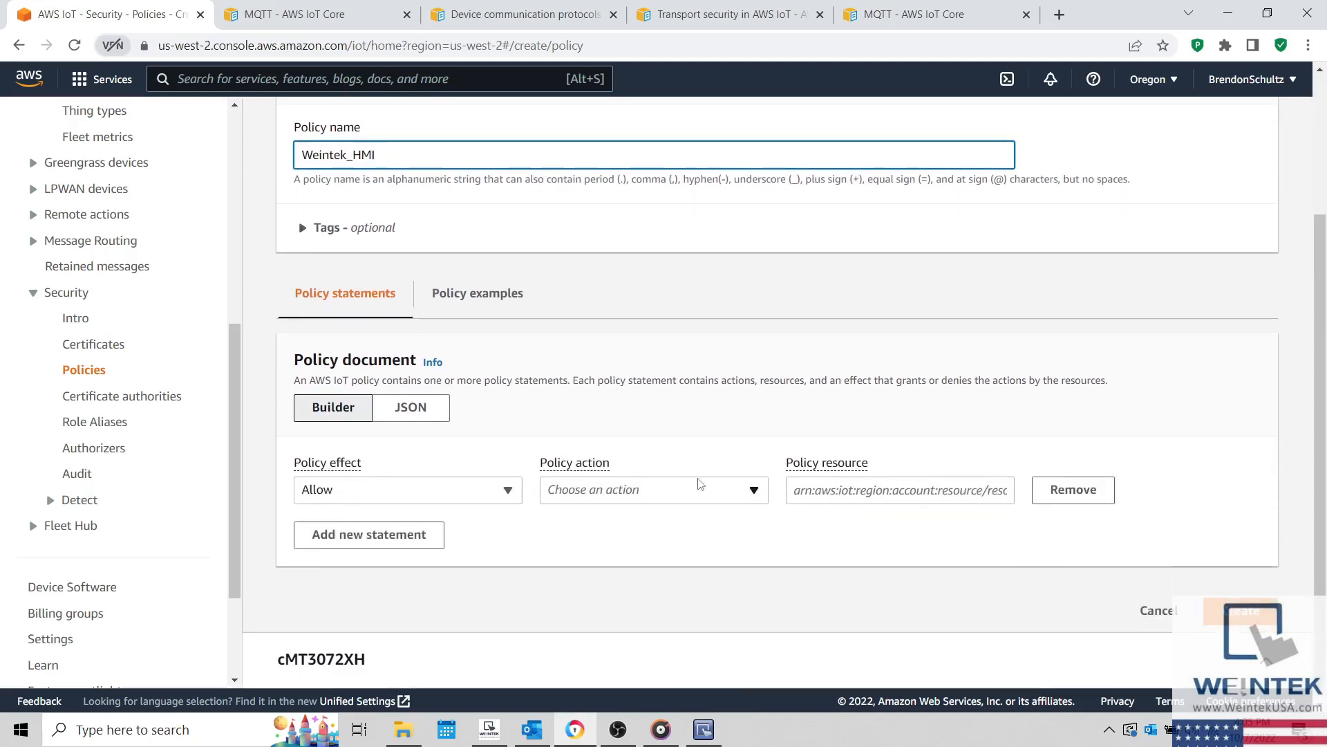
{"action": "left_click", "coordinate": [700, 487]}
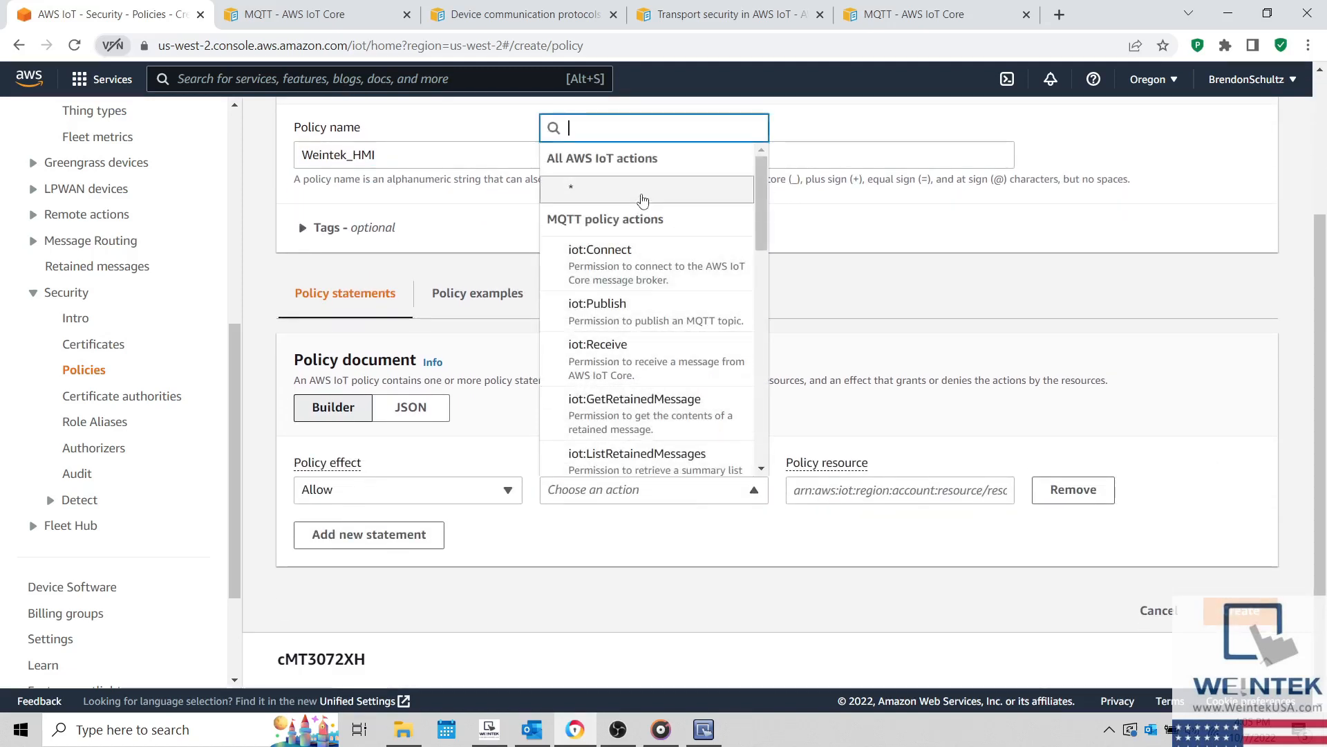
{"action": "left_click", "coordinate": [642, 201]}
{"action": "left_click", "coordinate": [849, 488]}
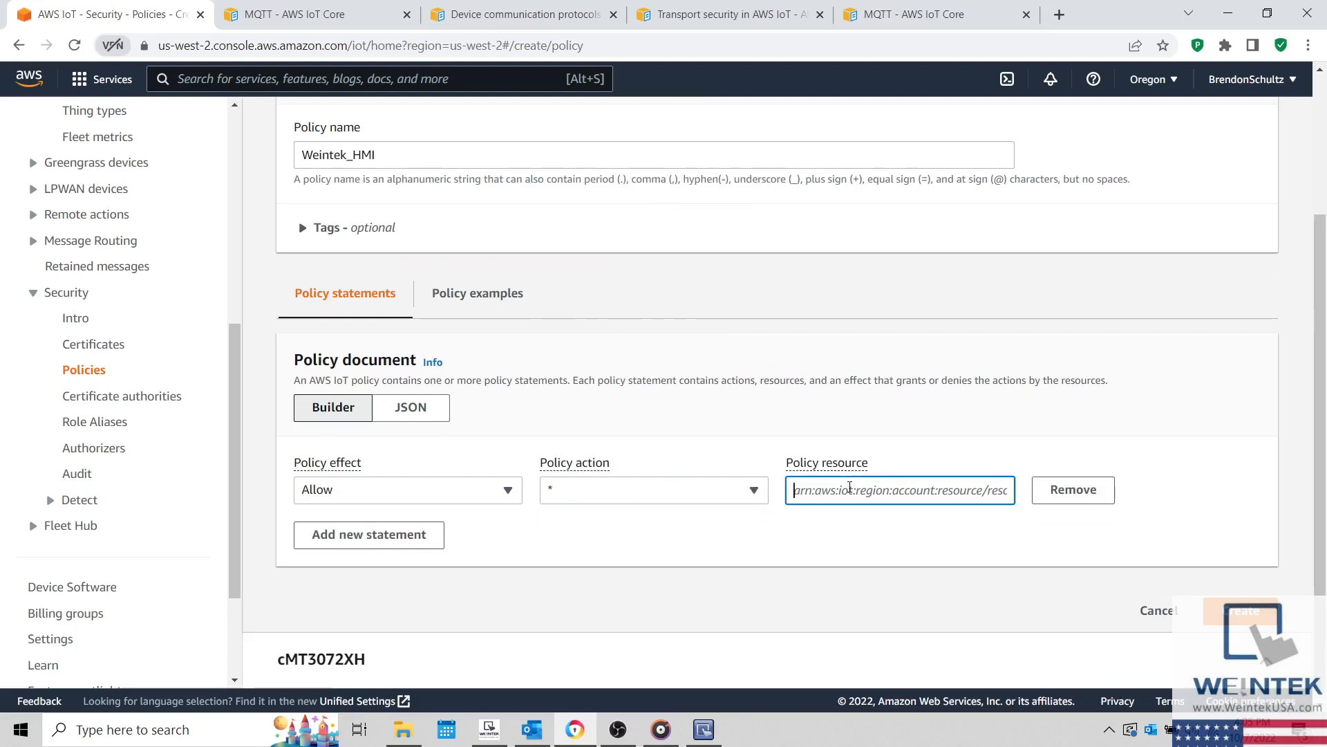
{"action": "type", "text": "*"}
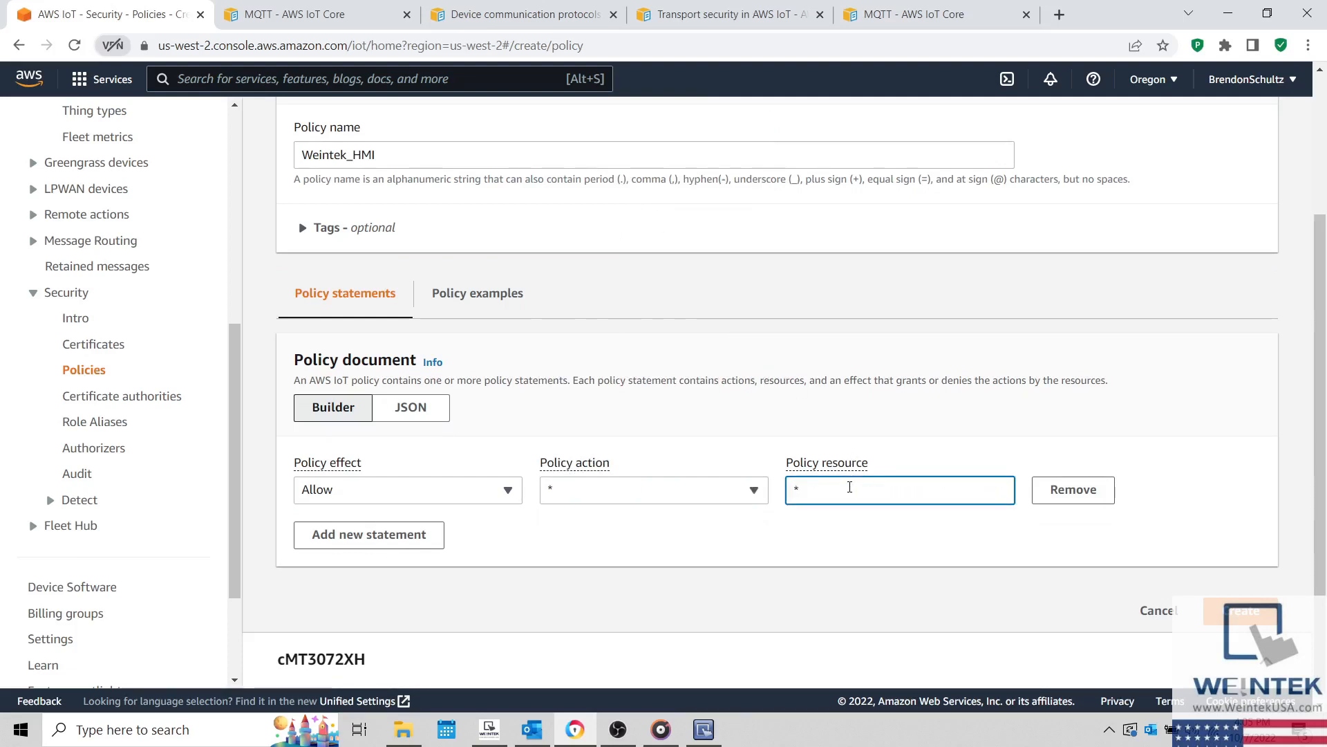
{"action": "left_click", "coordinate": [905, 544]}
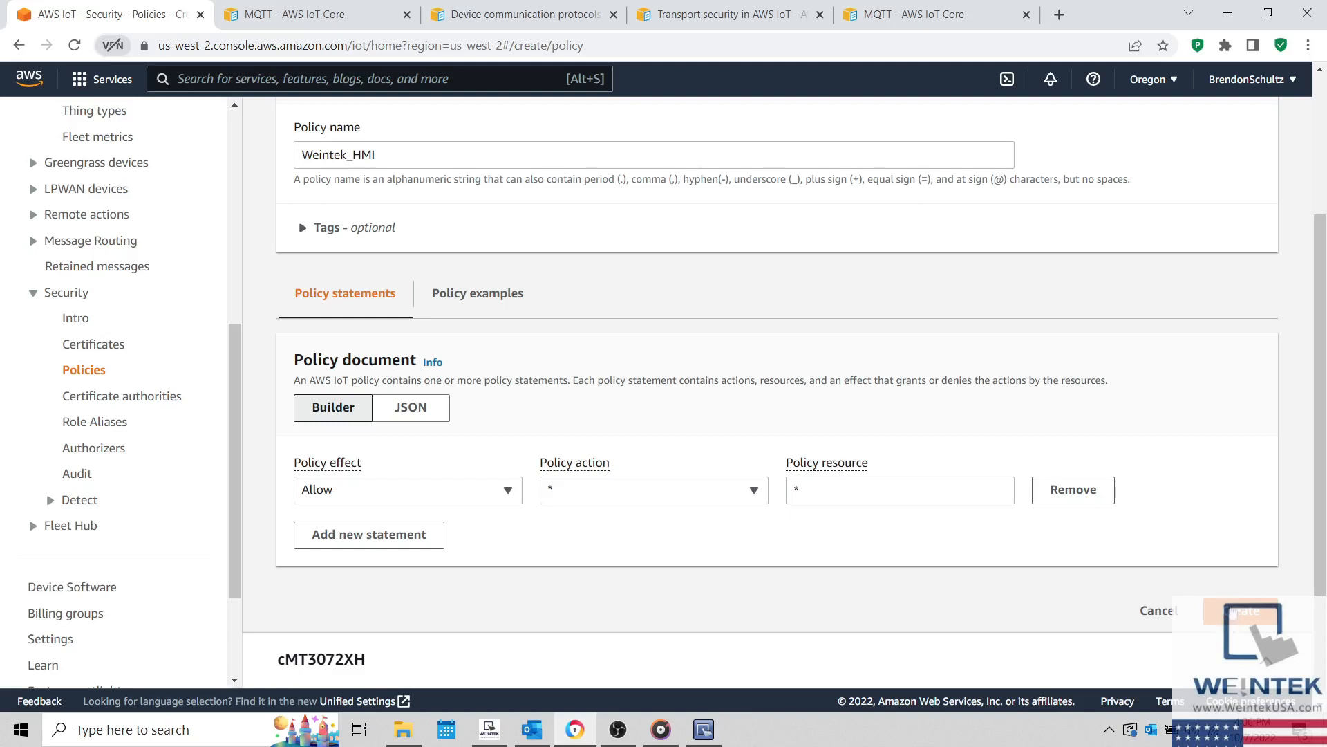
{"action": "left_click", "coordinate": [1234, 611]}
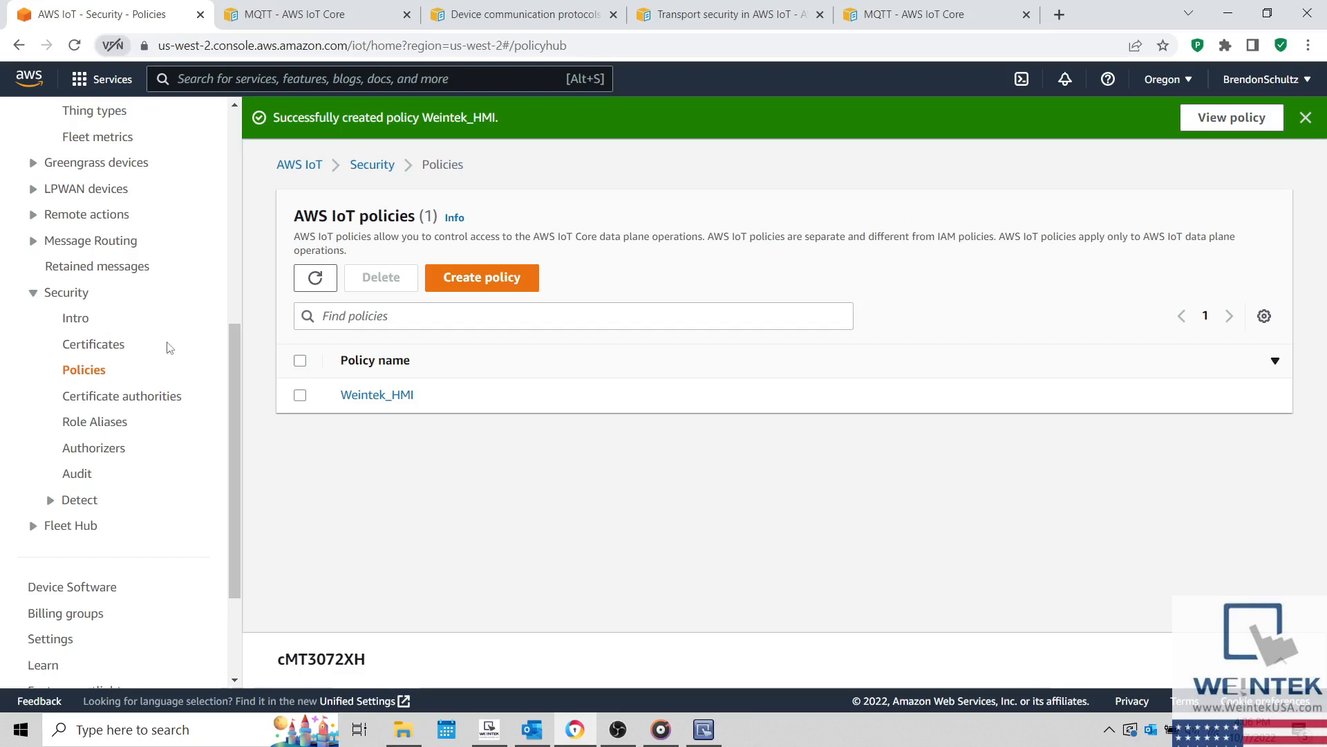
- Start creating a single AWS IoT thing named cMT3072XH with no device shadow
{"action": "scroll", "coordinate": [169, 347], "scroll_direction": "up", "scroll_amount": 2}
{"action": "scroll", "coordinate": [170, 348], "scroll_direction": "up", "scroll_amount": 2}
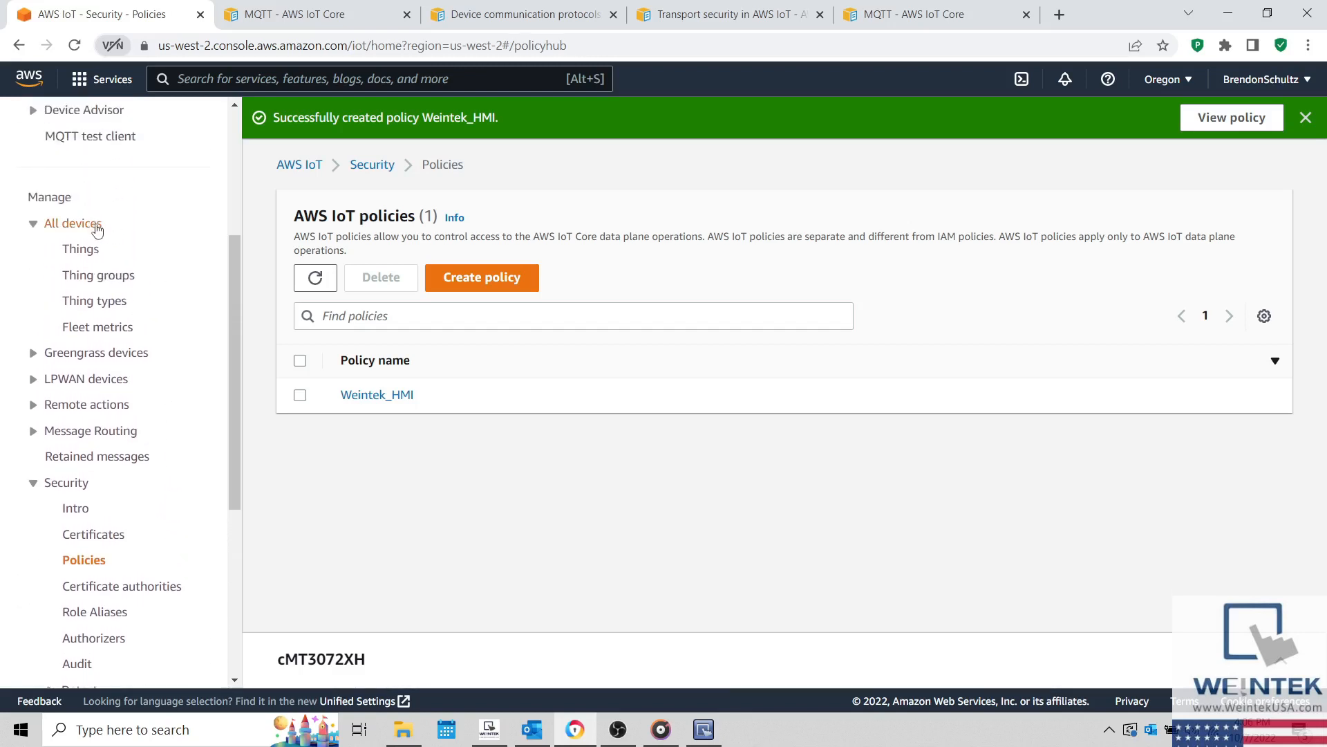
{"action": "left_click", "coordinate": [88, 252]}
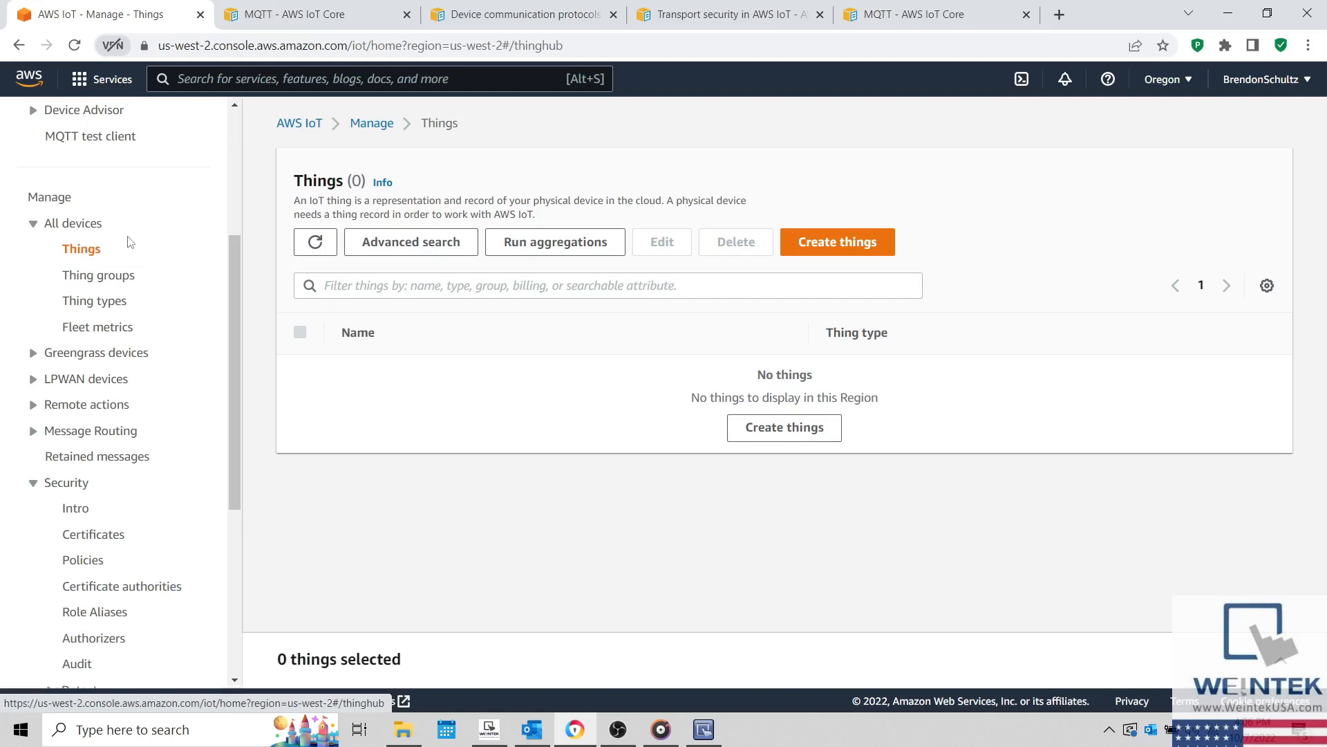
{"action": "left_click_drag", "start_coordinate": [537, 216], "coordinate": [294, 204]}
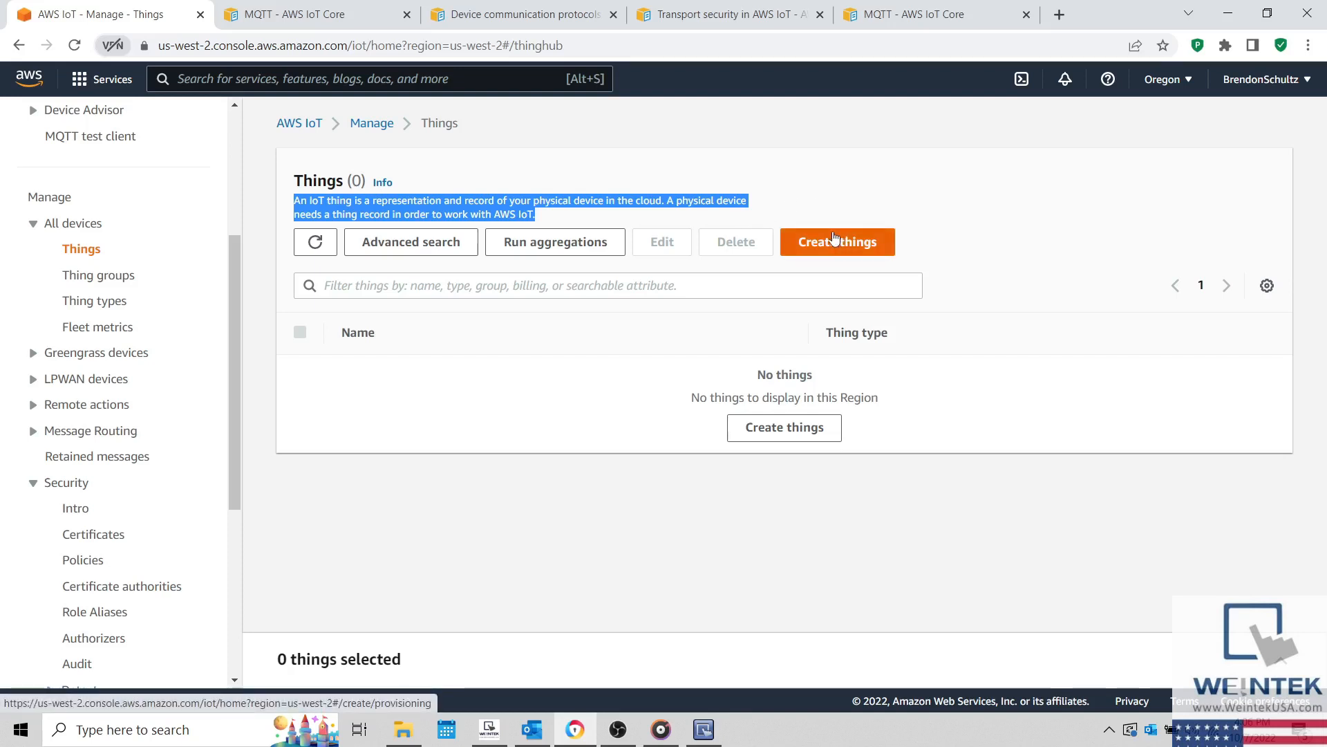
{"action": "left_click", "coordinate": [839, 238]}
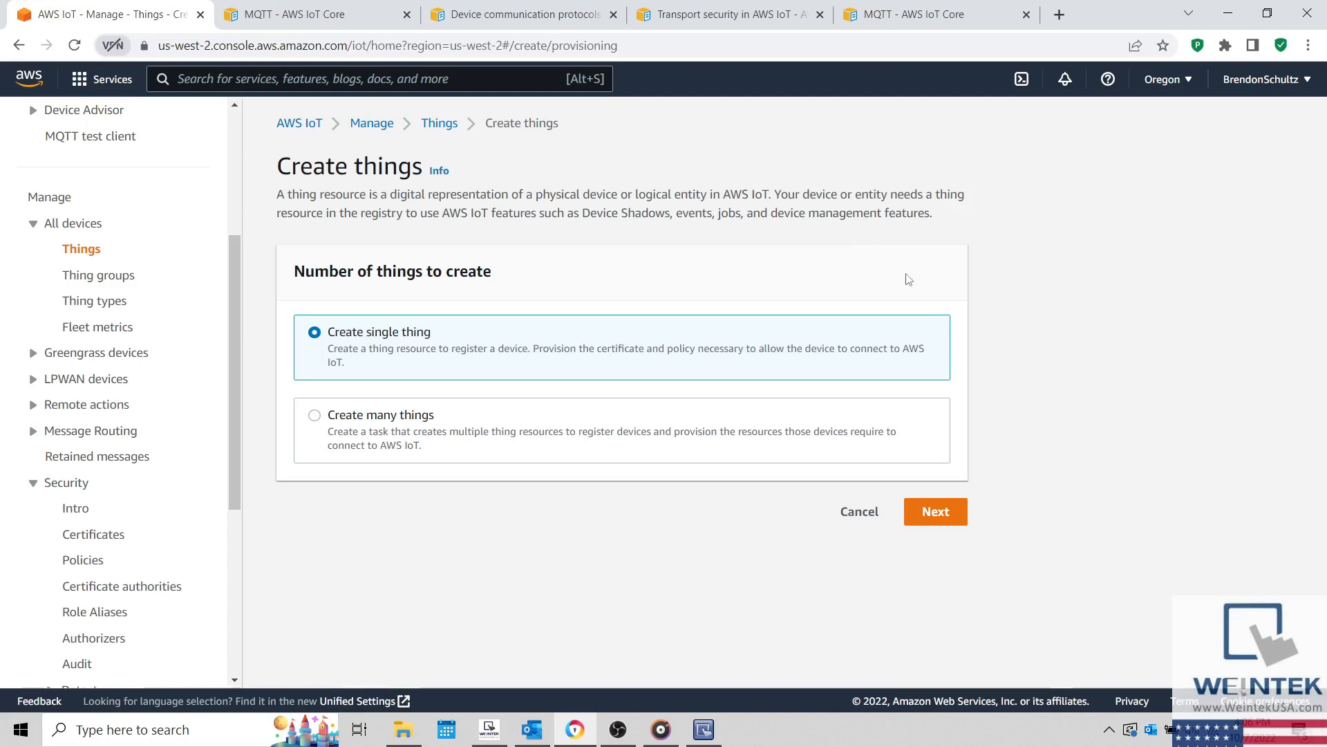
{"action": "left_click", "coordinate": [934, 524]}
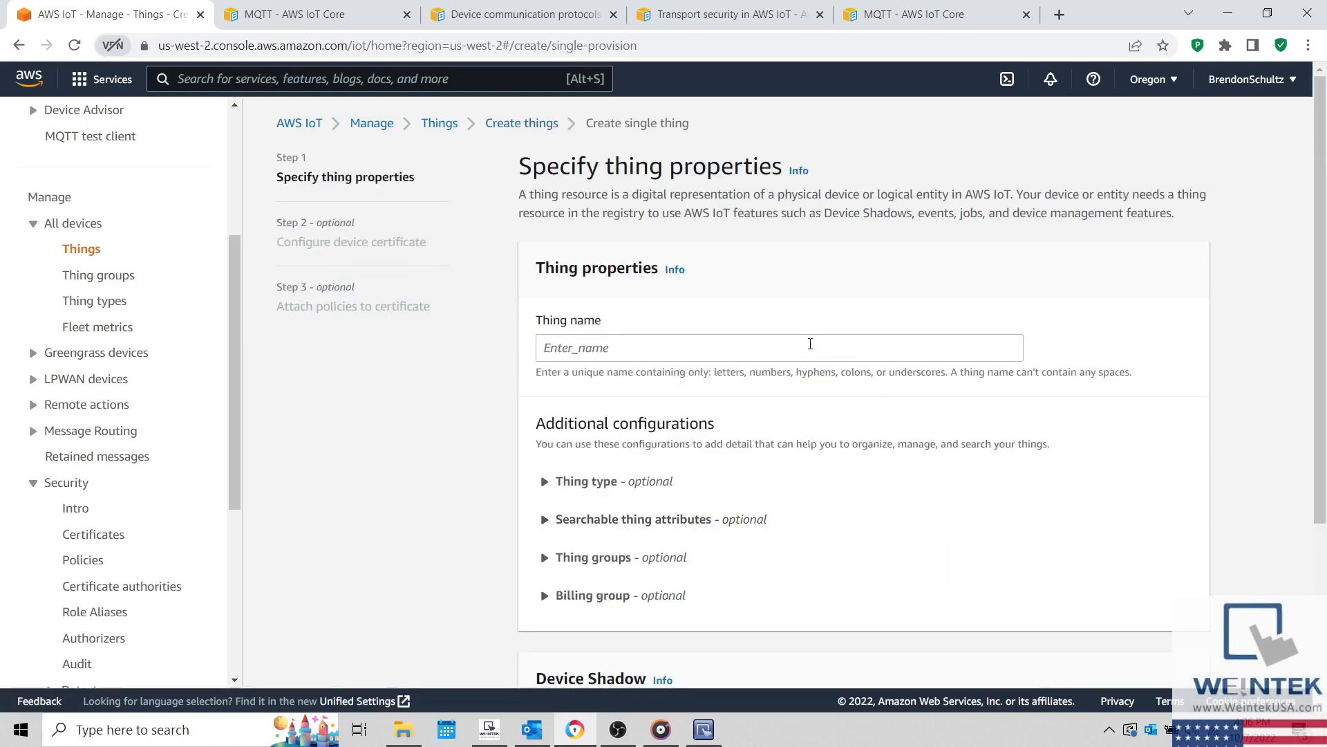
{"action": "left_click", "coordinate": [782, 342]}
{"action": "type", "text": "cMT"}
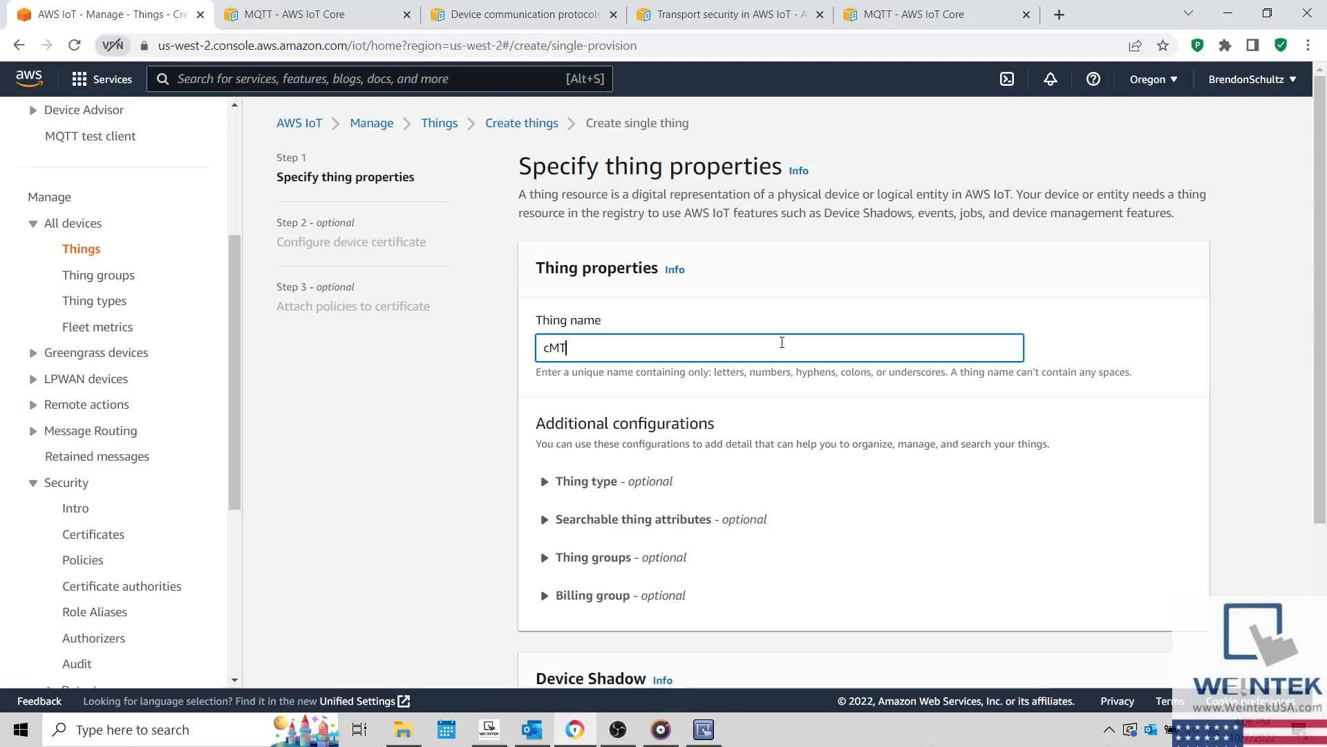
{"action": "type", "text": "3072XH"}
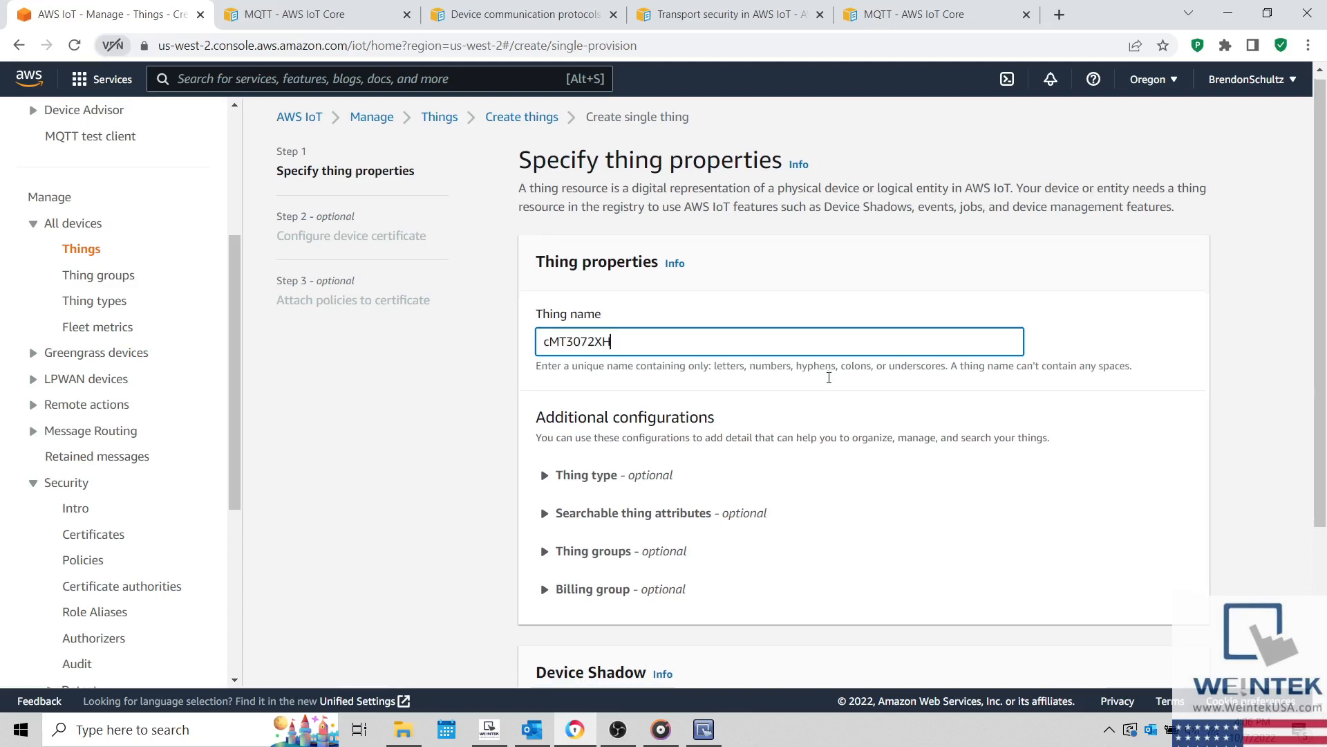
{"action": "scroll", "coordinate": [829, 377], "scroll_direction": "down", "scroll_amount": 3}
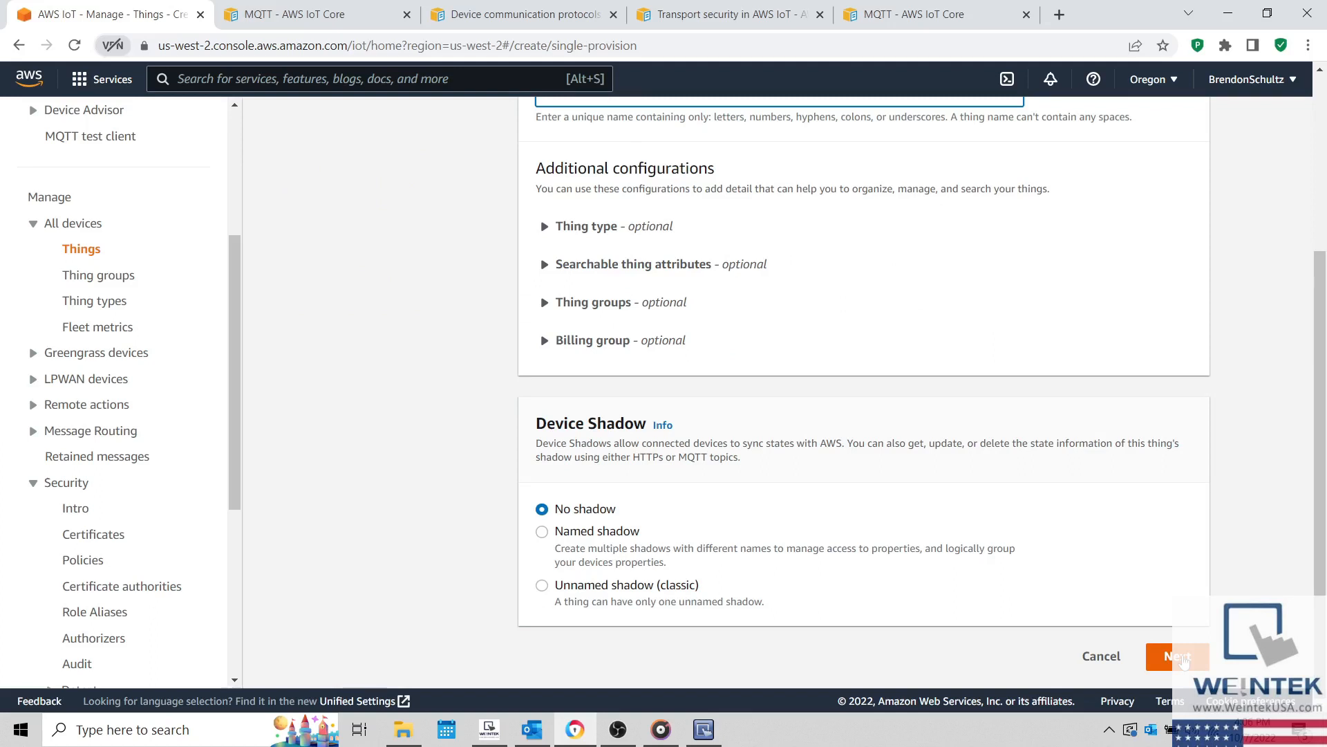
{"action": "left_click", "coordinate": [1179, 657]}
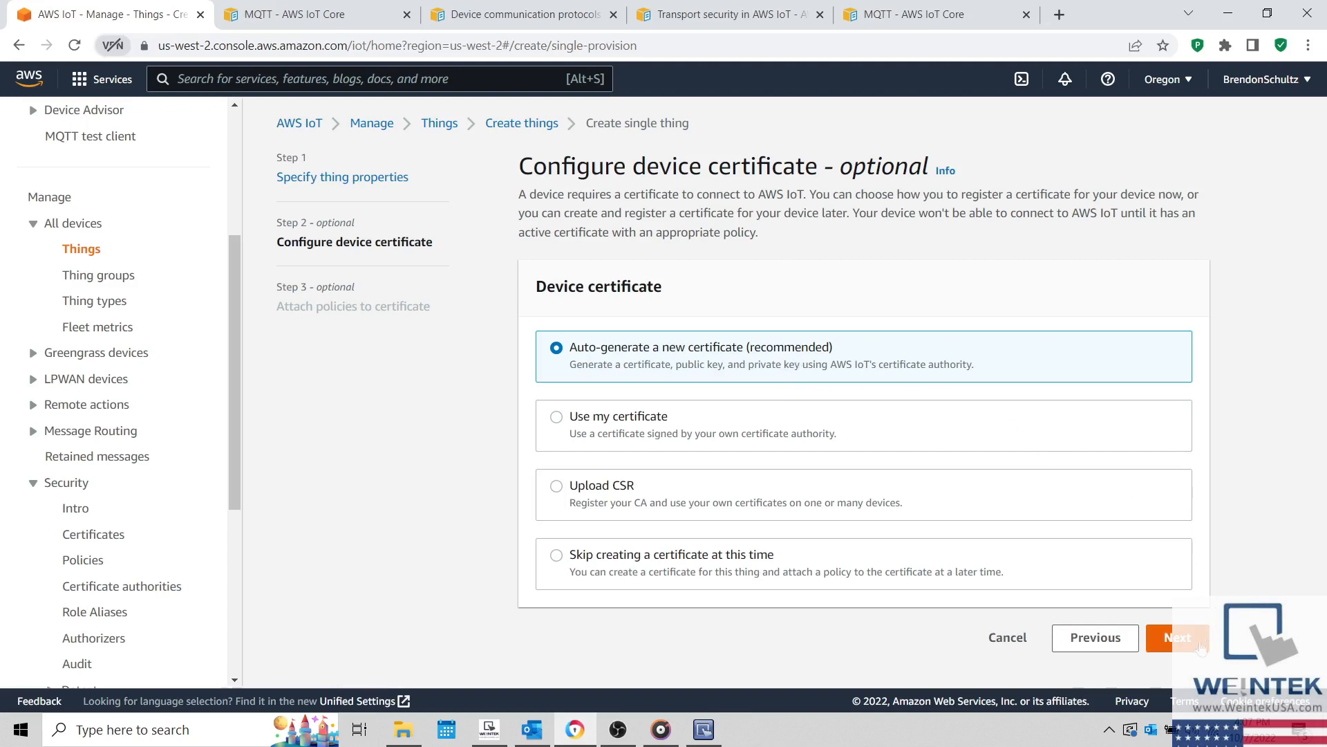
- Choose an auto-generated device certificate, attach the Weintek_HMI policy to it, and create the thing
{"action": "left_click", "coordinate": [1179, 637]}
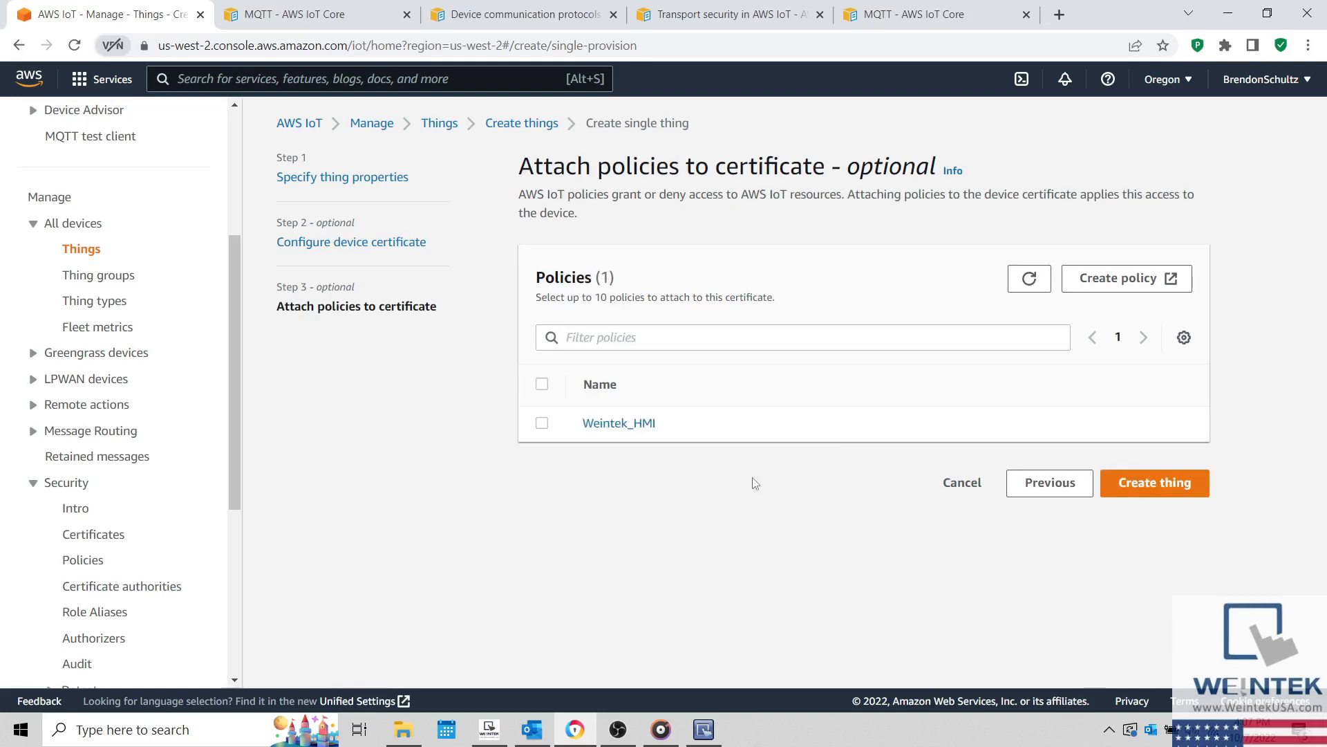
{"action": "left_click", "coordinate": [542, 424]}
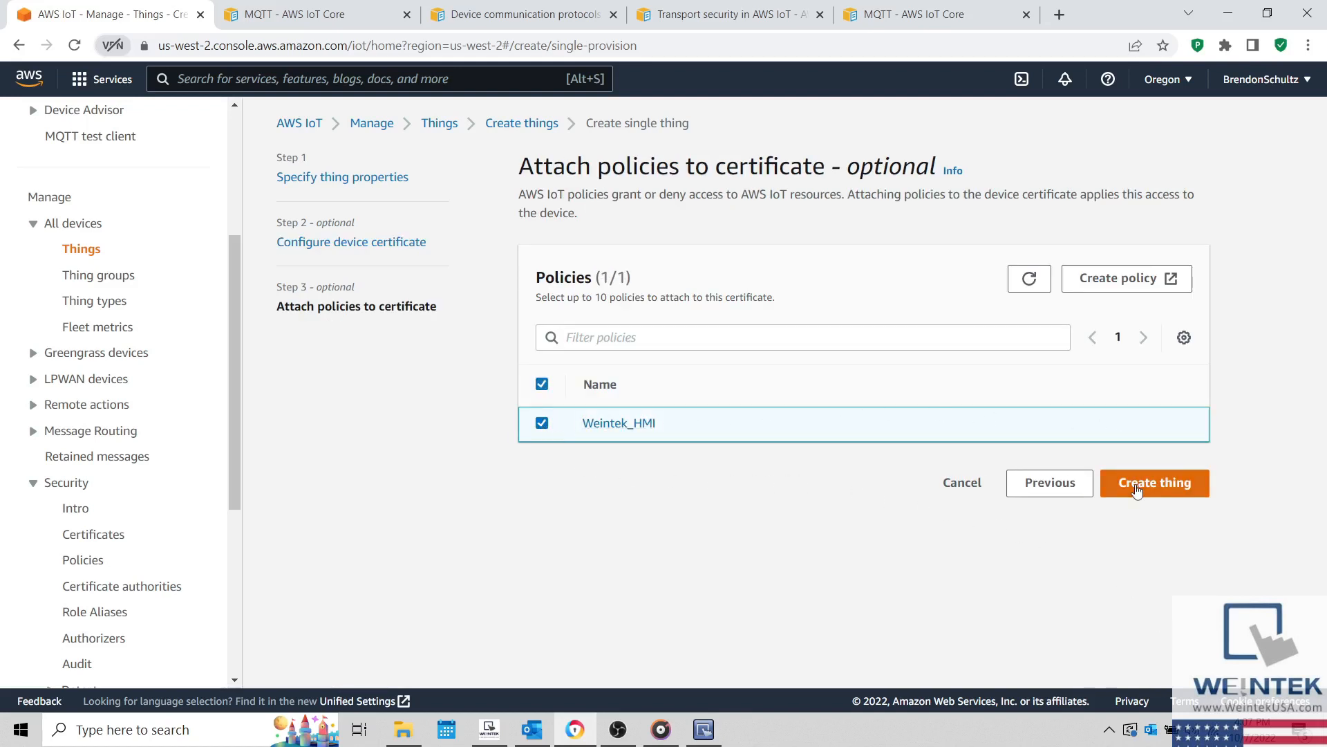
{"action": "left_click", "coordinate": [1138, 489]}
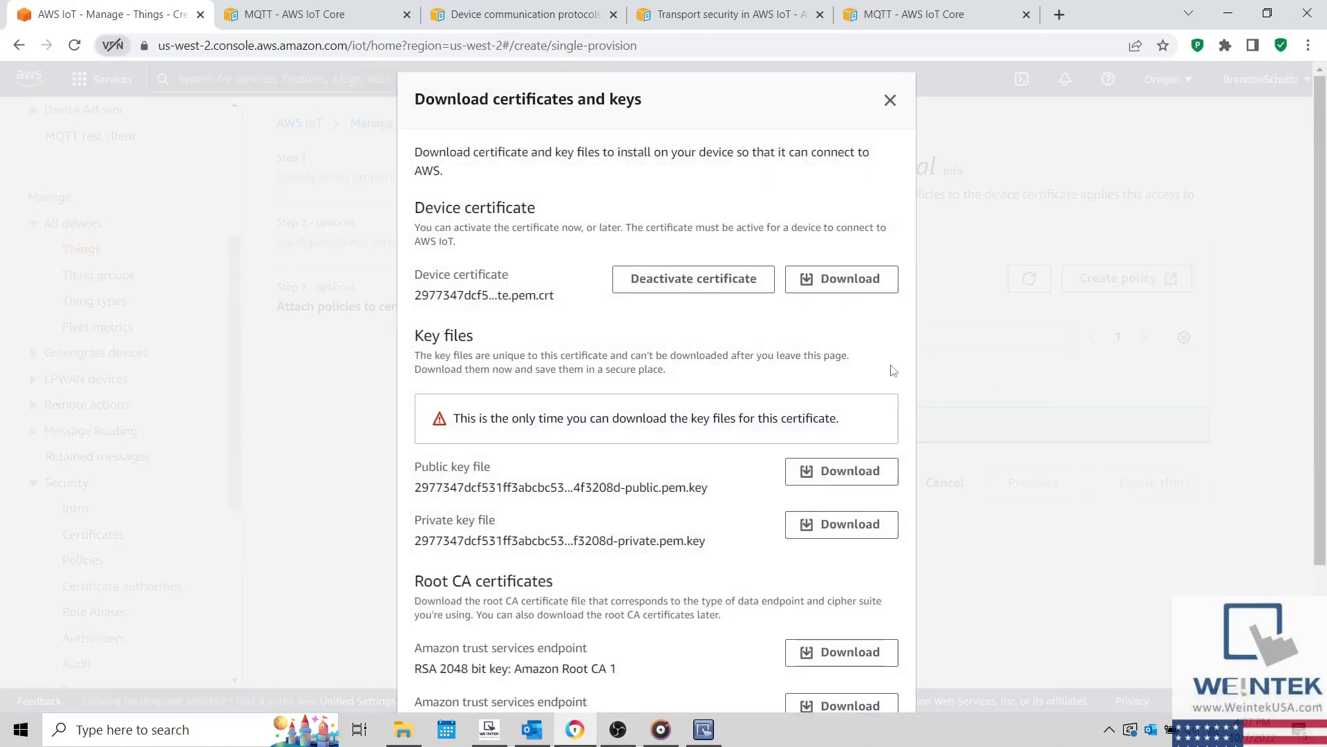
- Download the device certificate, public key, private key and Amazon Root CA 1 certificate, and finish creating the thing
{"action": "left_click", "coordinate": [856, 296]}
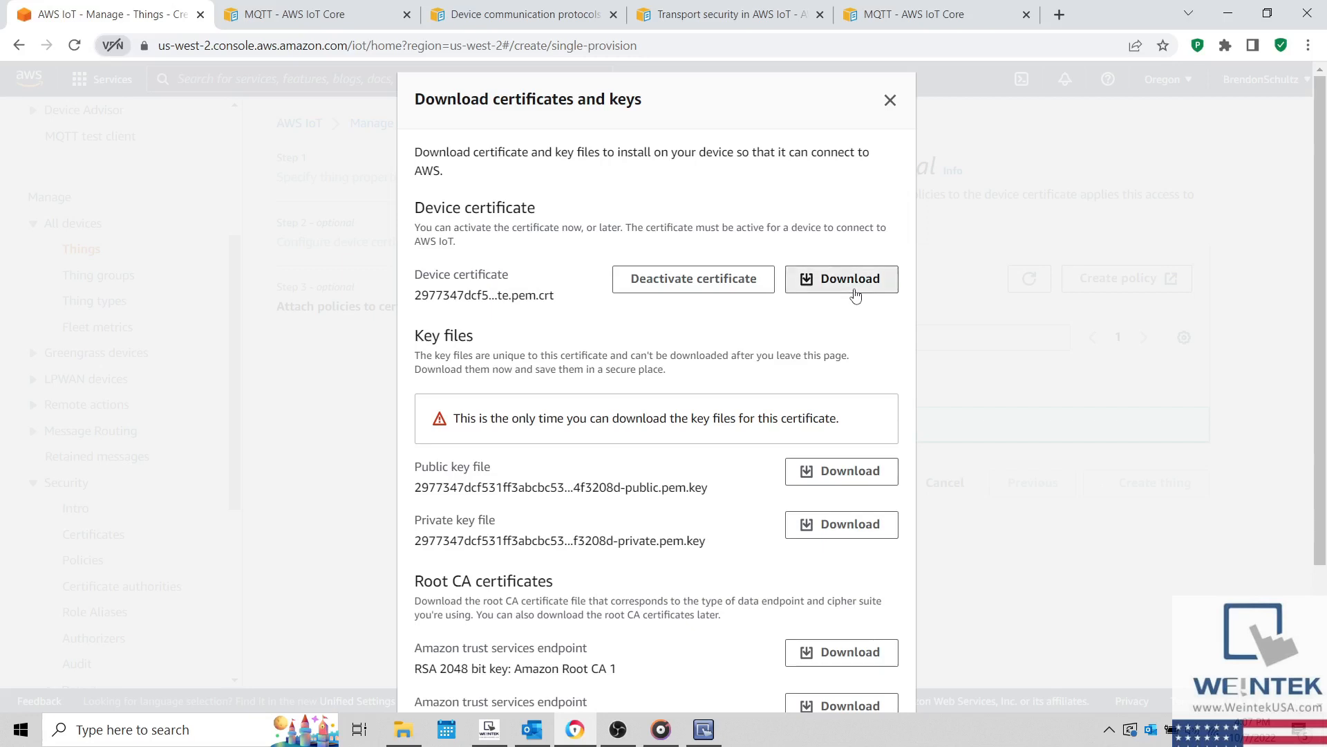
{"action": "left_click", "coordinate": [849, 475]}
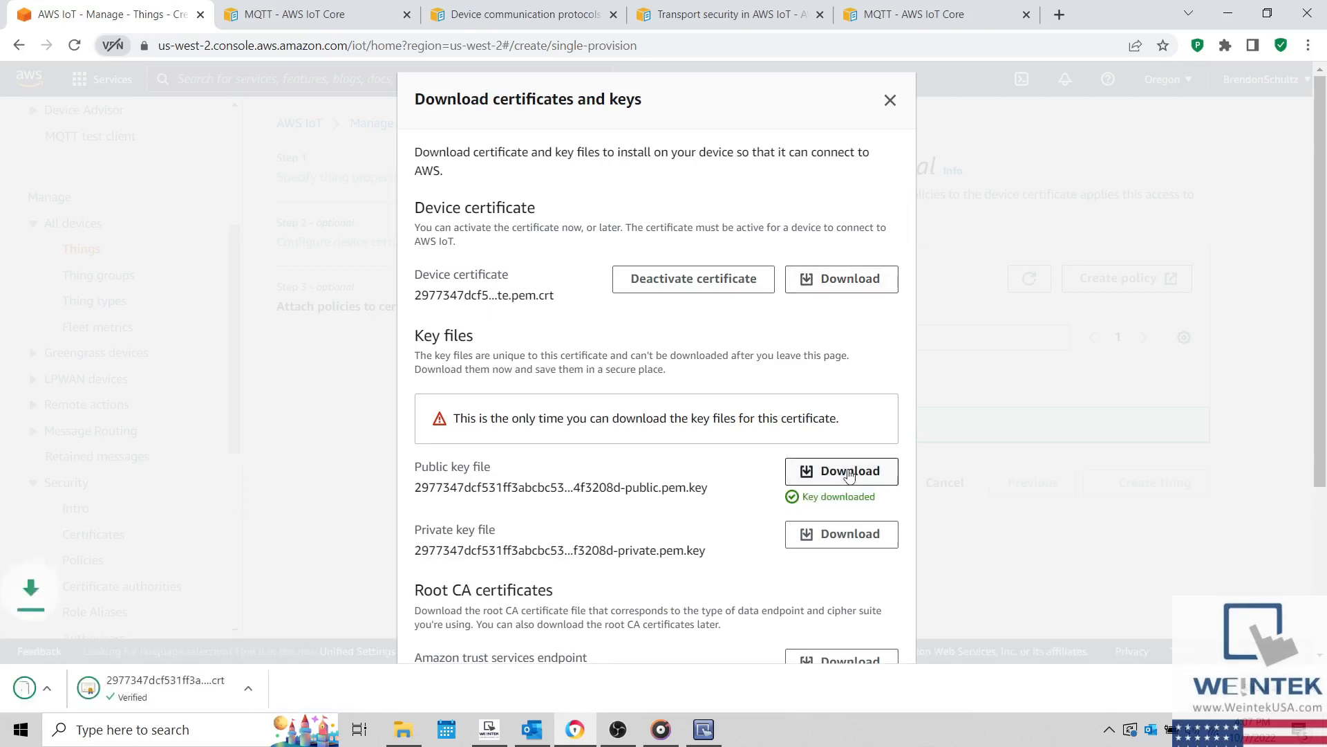
{"action": "left_click", "coordinate": [853, 537]}
{"action": "scroll", "coordinate": [854, 540], "scroll_direction": "down", "scroll_amount": 3}
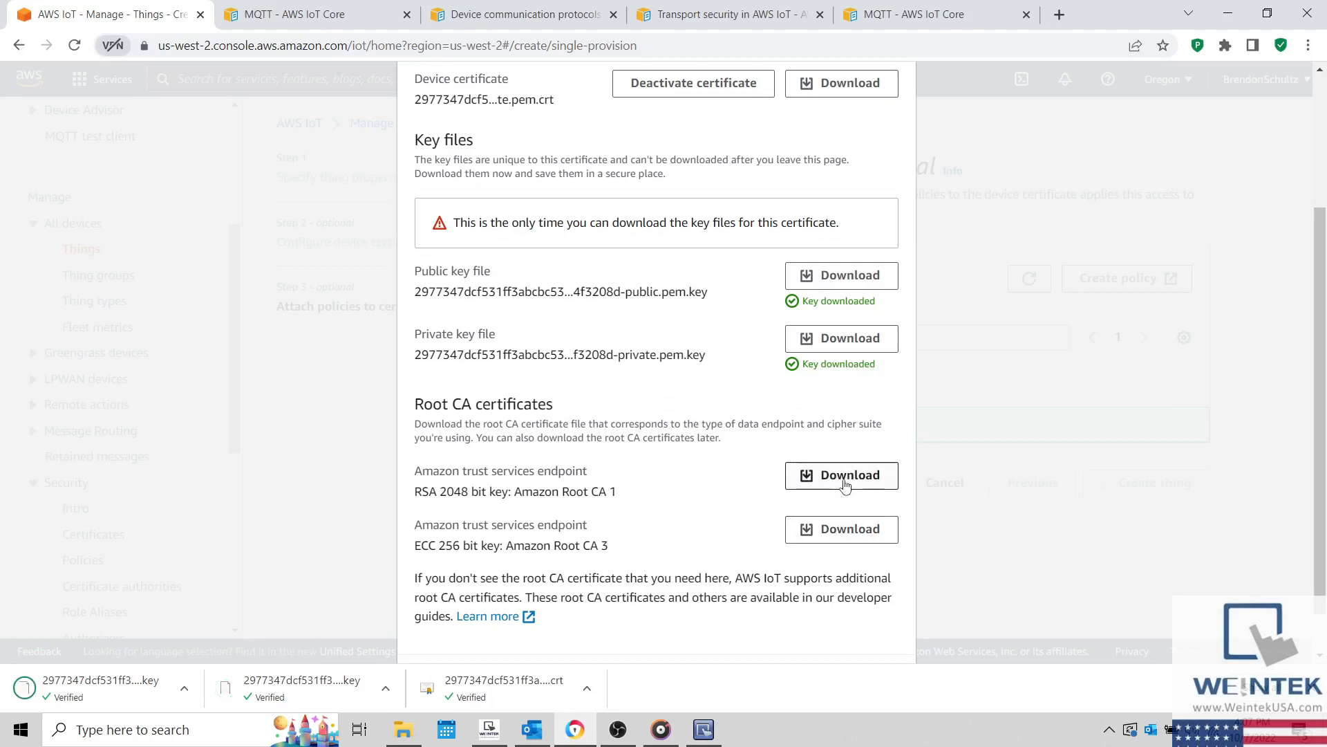
{"action": "left_click", "coordinate": [844, 491]}
{"action": "scroll", "coordinate": [845, 485], "scroll_direction": "down", "scroll_amount": 1}
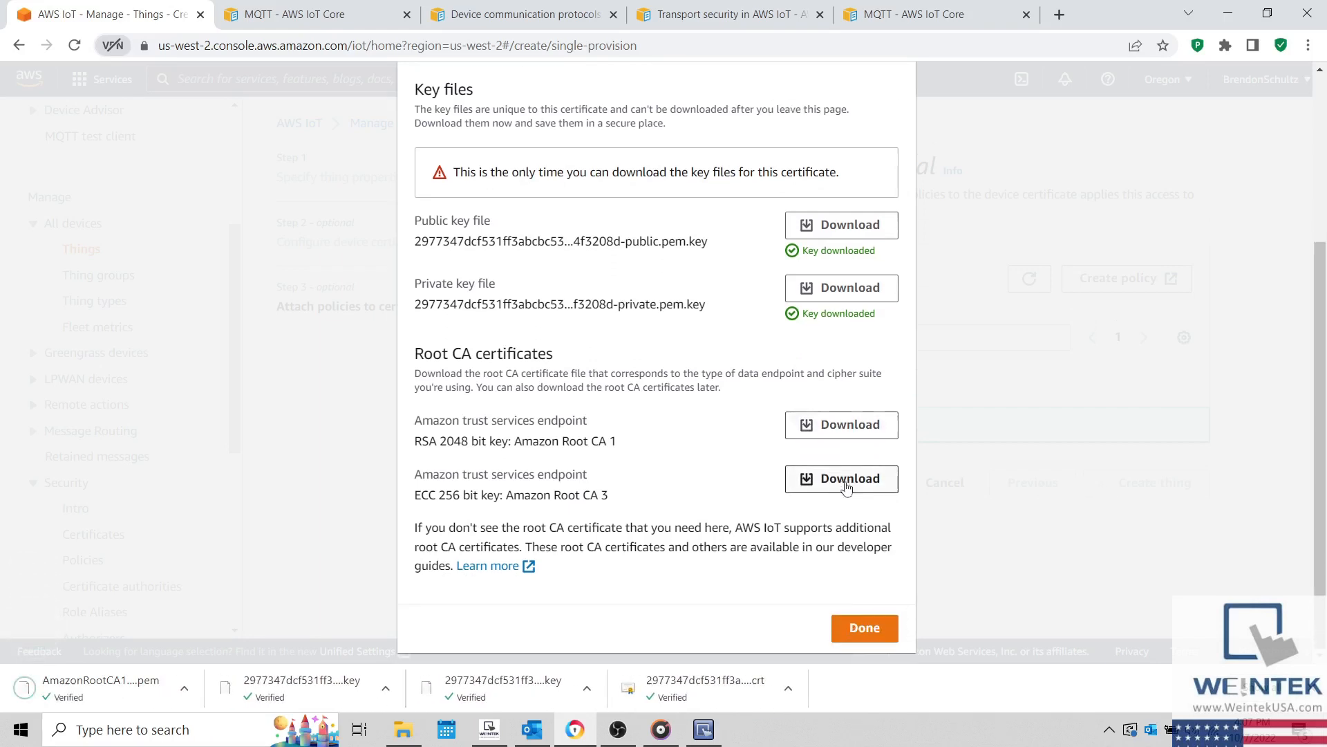
{"action": "left_click", "coordinate": [864, 628]}
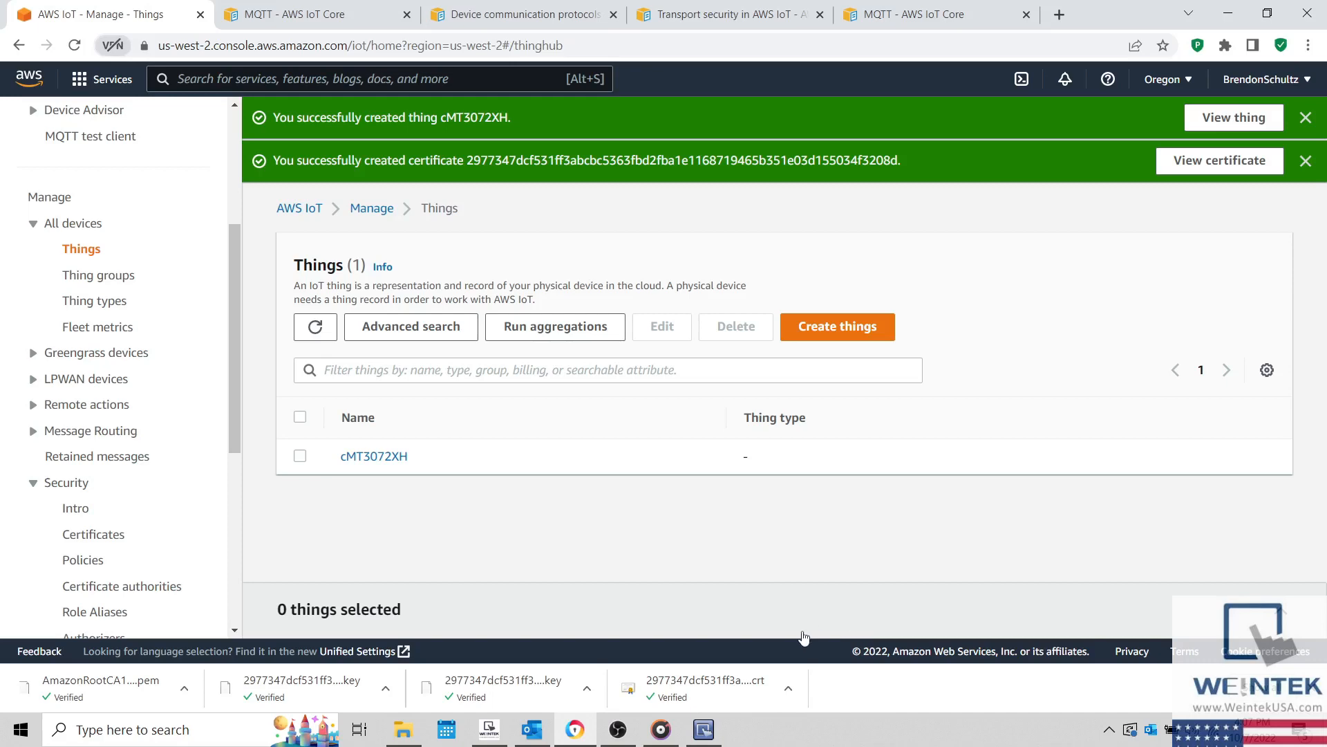
- Switch to EasyBuilder Pro and import the Amazon root CA certificate from the MQTT Normal mode\Cert folder for server verification
{"action": "left_click", "coordinate": [704, 729]}
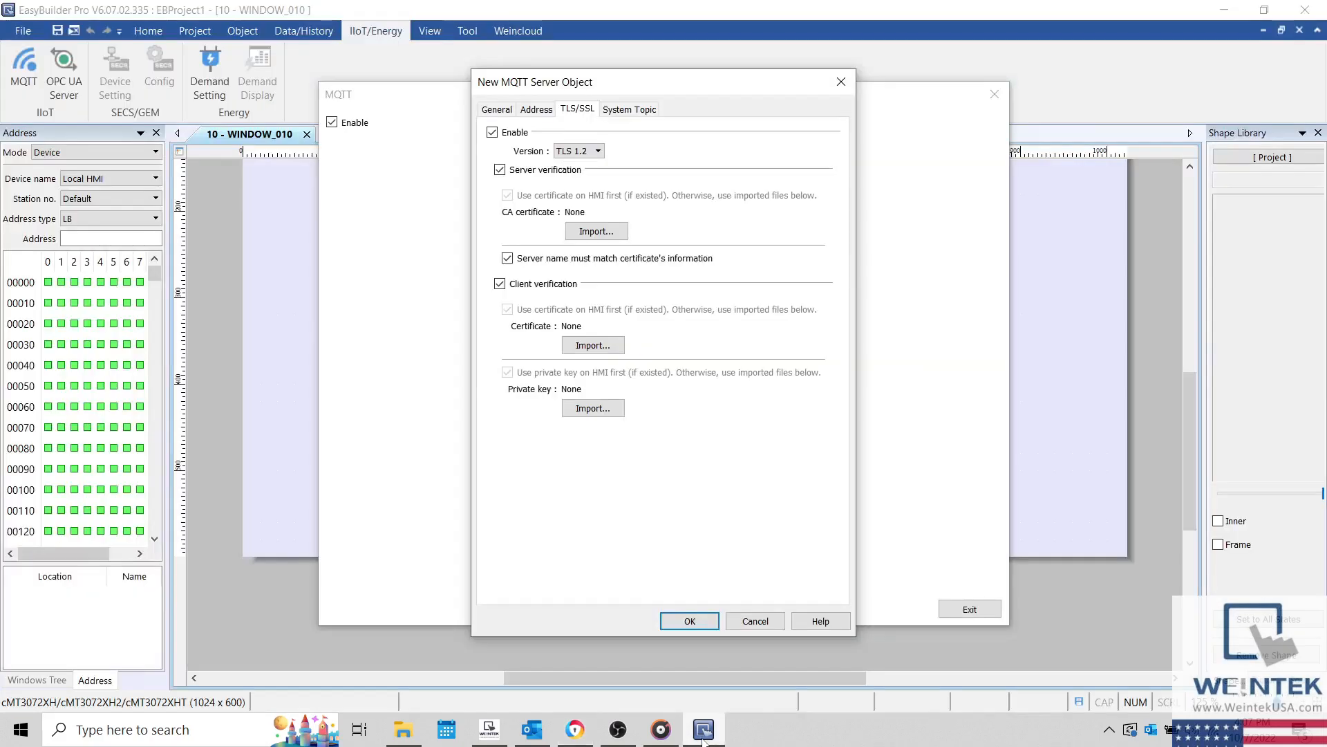
{"action": "left_click", "coordinate": [595, 232]}
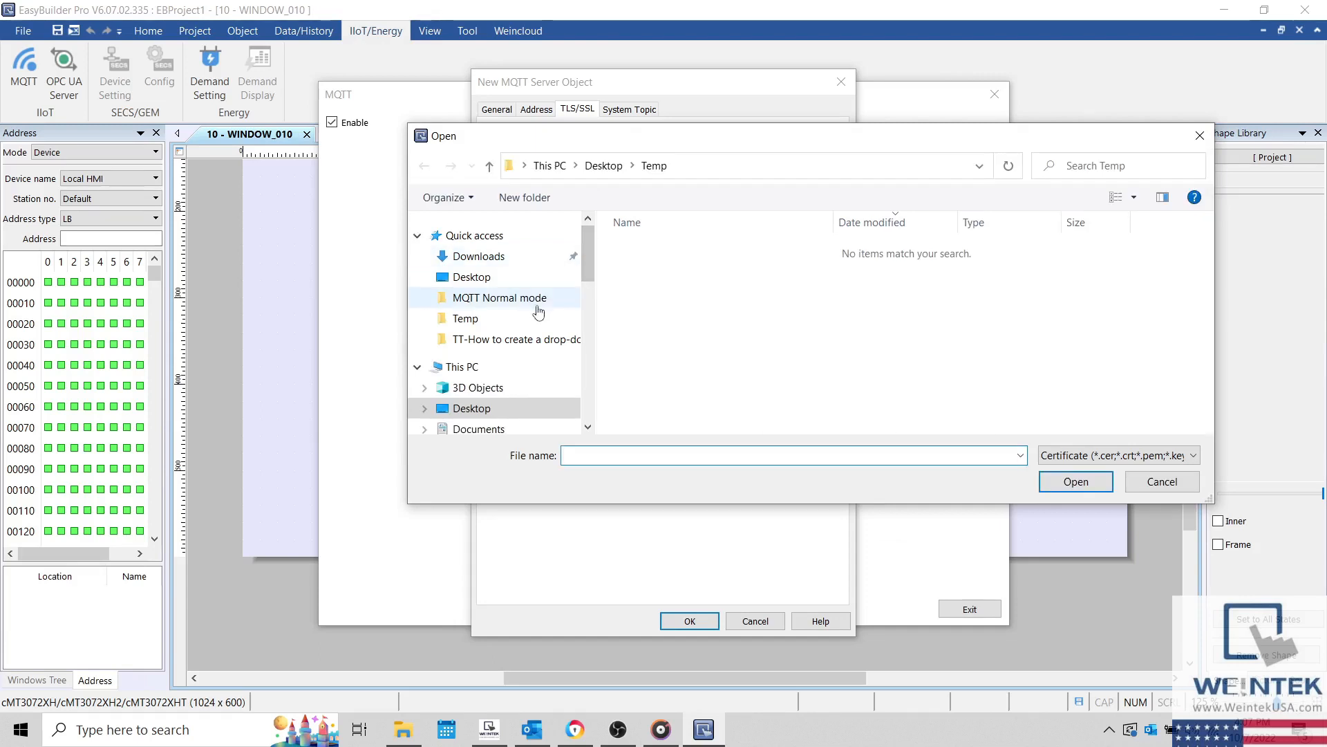
{"action": "left_click", "coordinate": [500, 297]}
{"action": "double_click", "coordinate": [645, 248]}
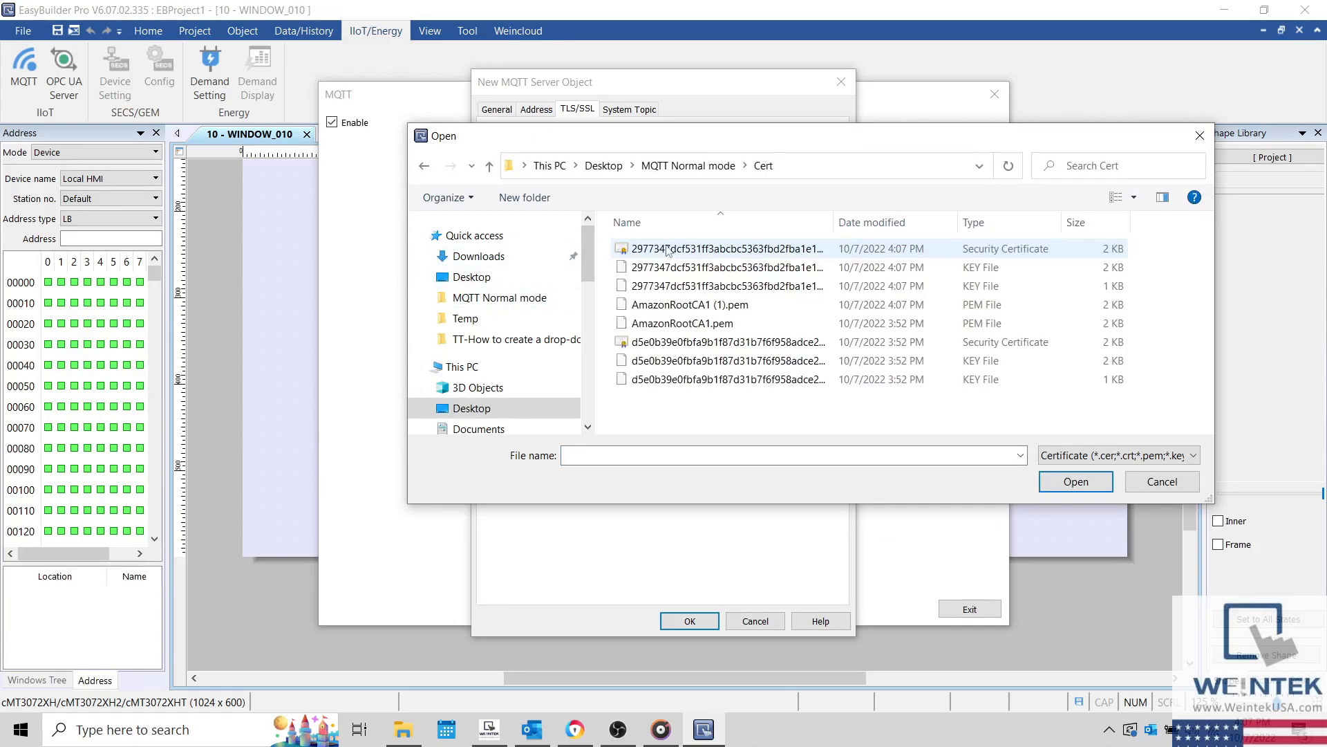
{"action": "left_click", "coordinate": [669, 250]}
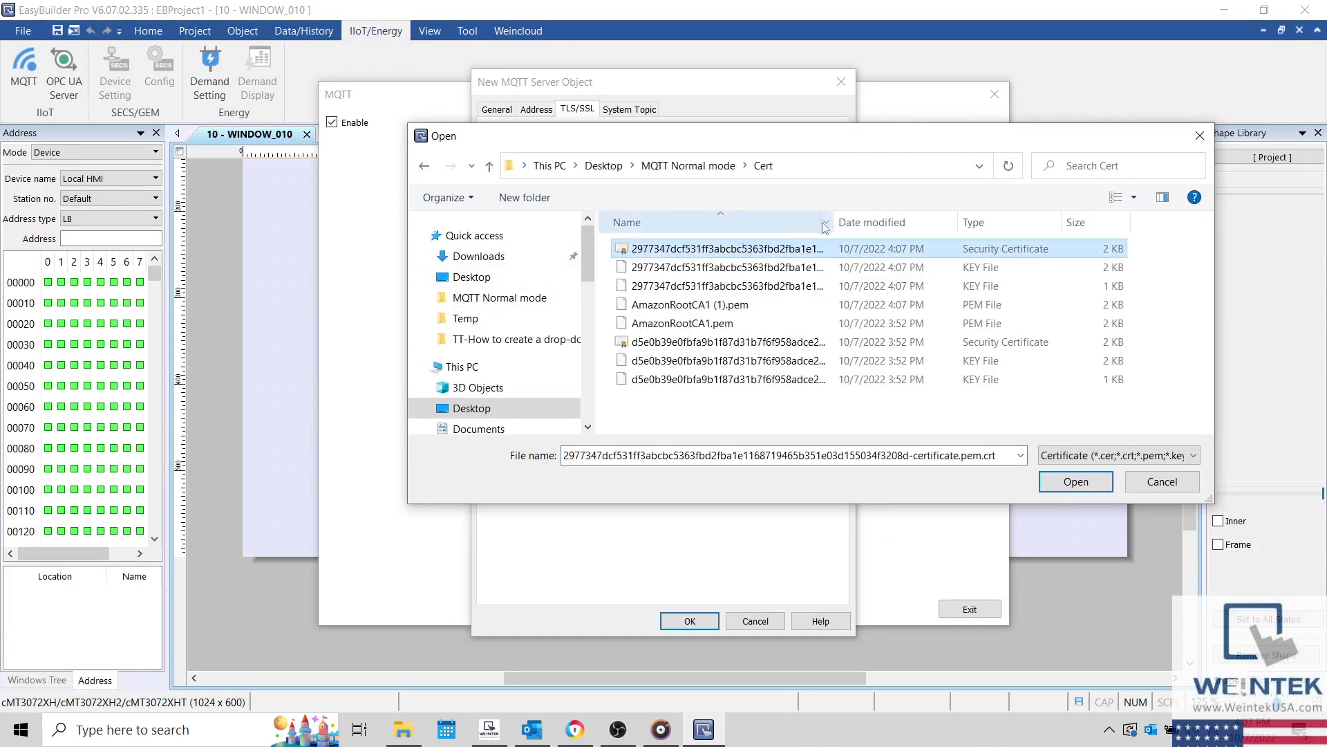
{"action": "left_click_drag", "start_coordinate": [834, 222], "coordinate": [1133, 285]}
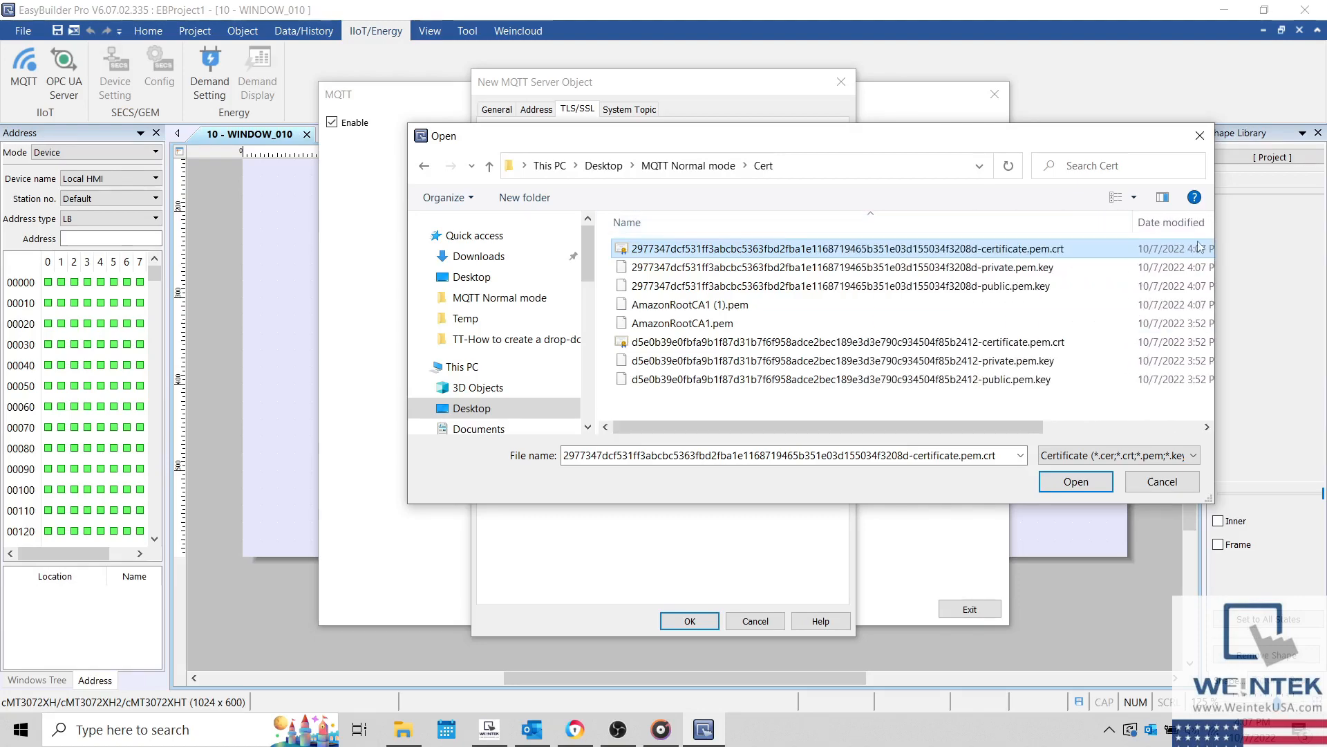
{"action": "left_click", "coordinate": [890, 320]}
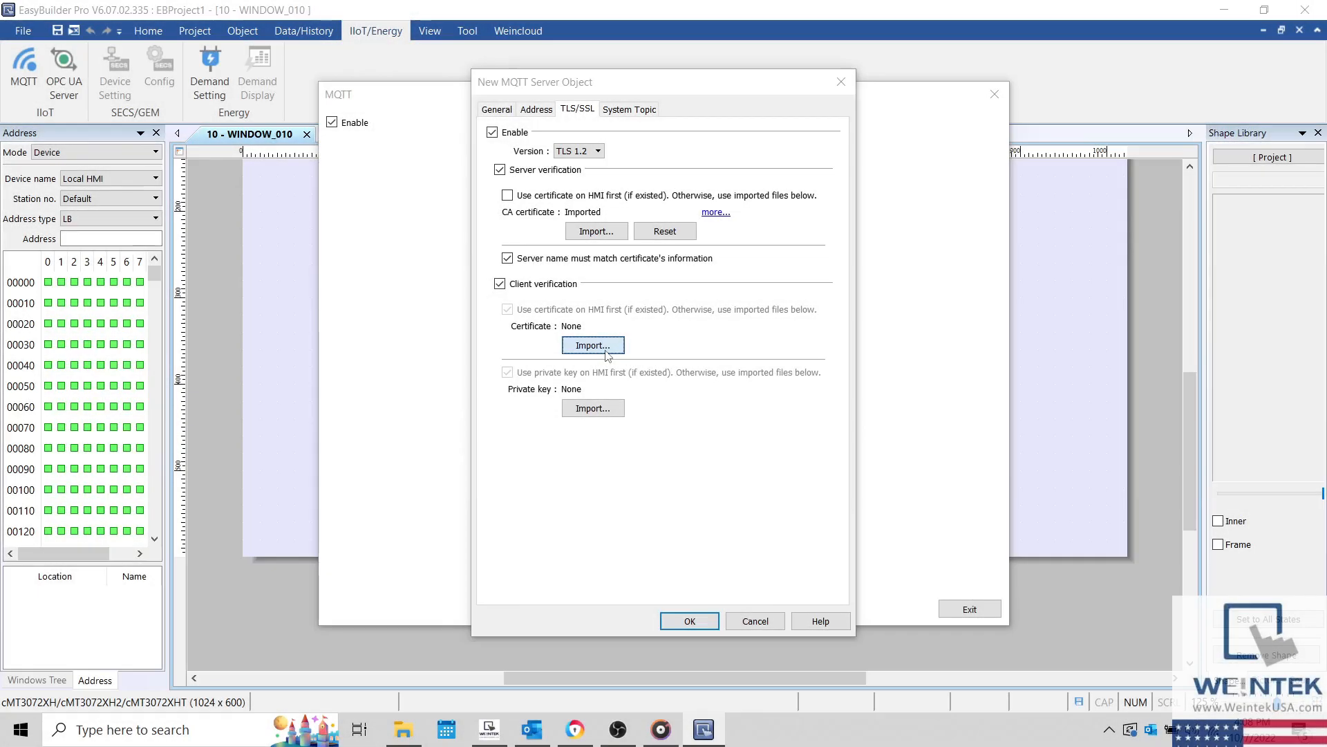
- Import the newly downloaded device certificate (certificate.pem.crt) and its private key file (private.pem.key) for client verification
{"action": "left_click", "coordinate": [604, 355]}
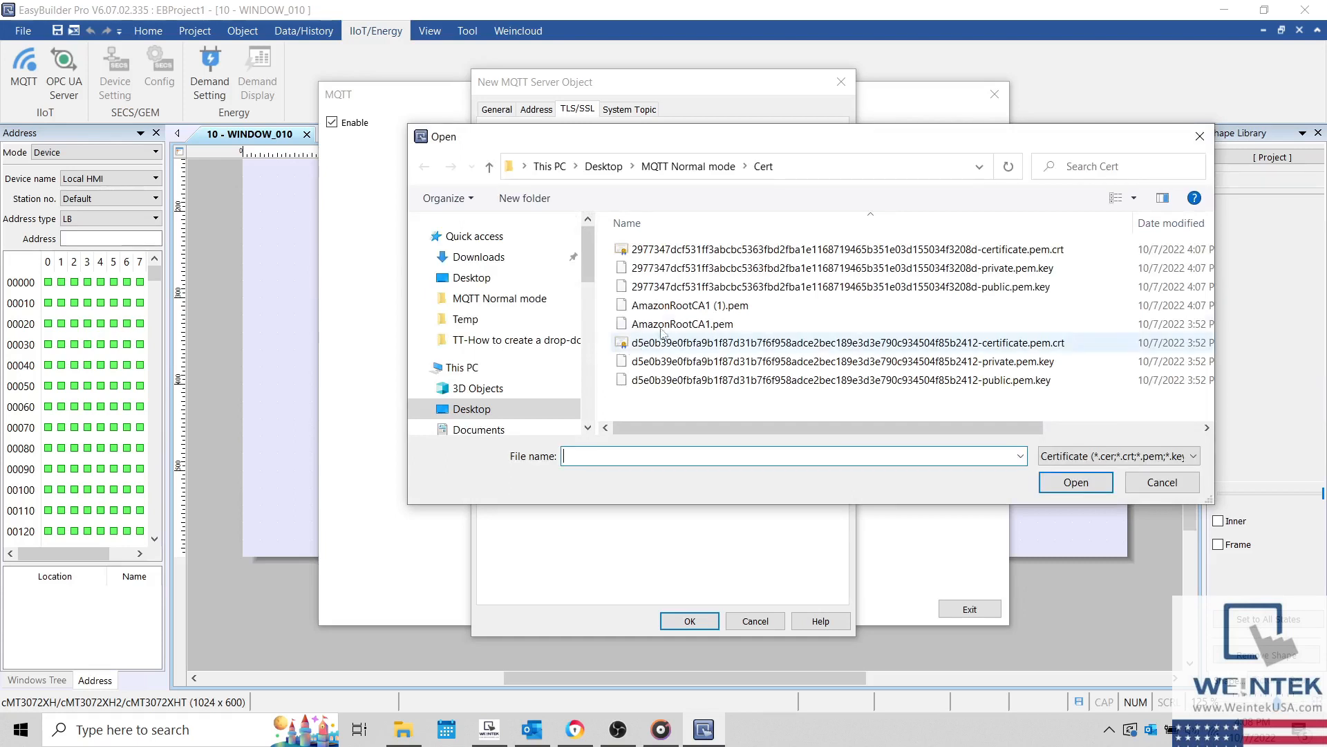
{"action": "left_click", "coordinate": [710, 250]}
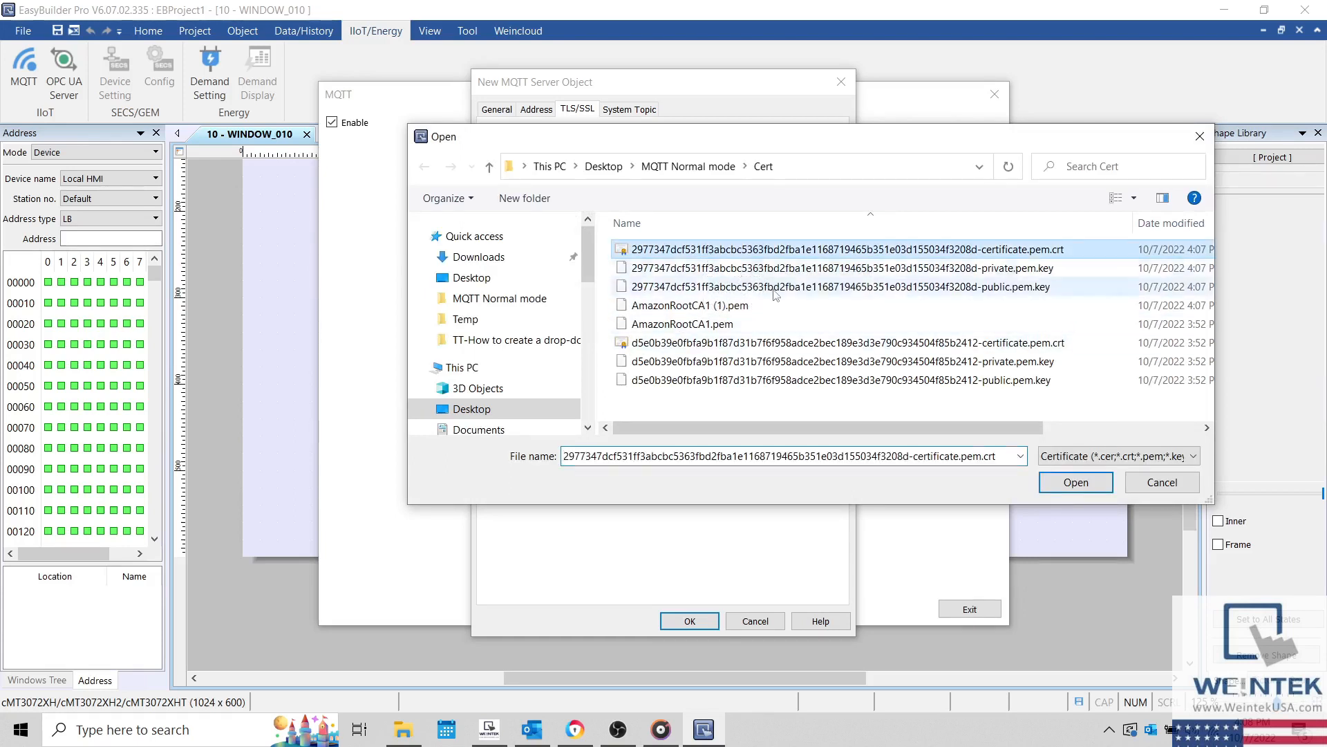
{"action": "left_click", "coordinate": [1056, 483]}
{"action": "left_click", "coordinate": [595, 407]}
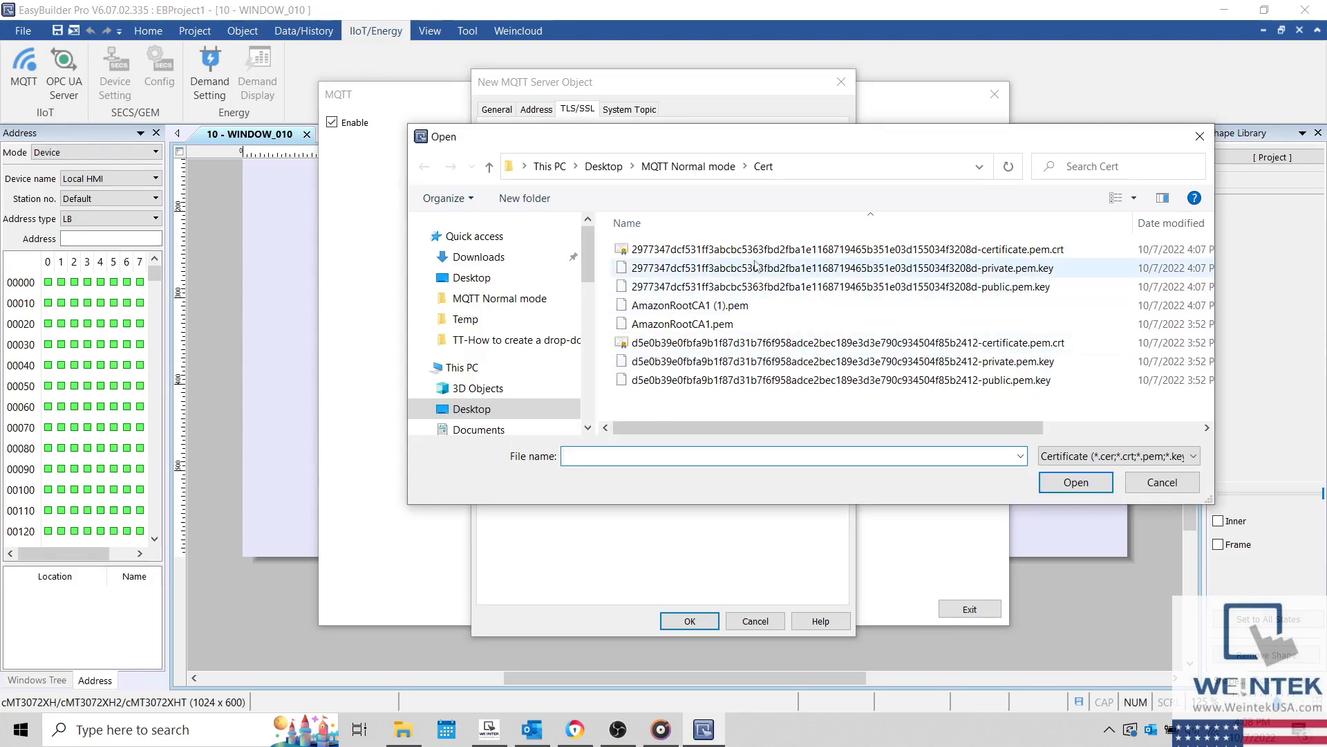
{"action": "left_click", "coordinate": [755, 267]}
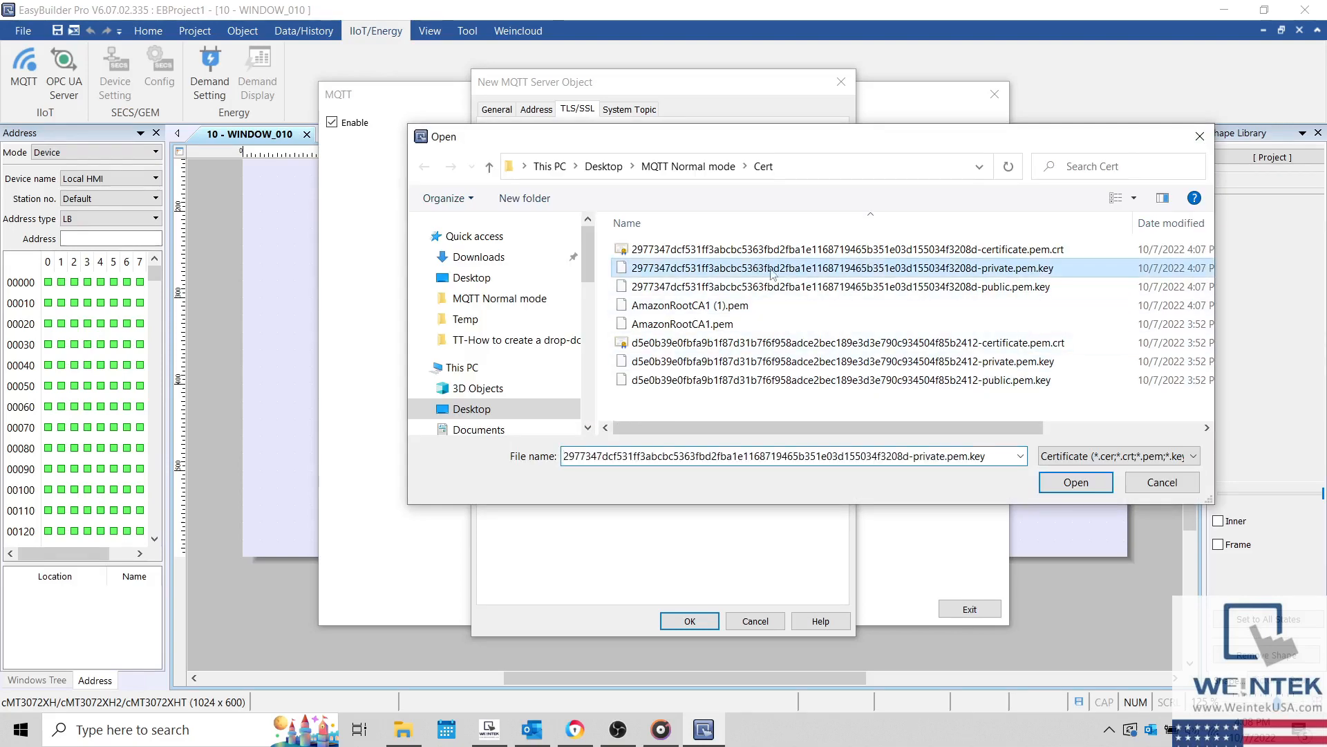
{"action": "left_click", "coordinate": [1071, 484]}
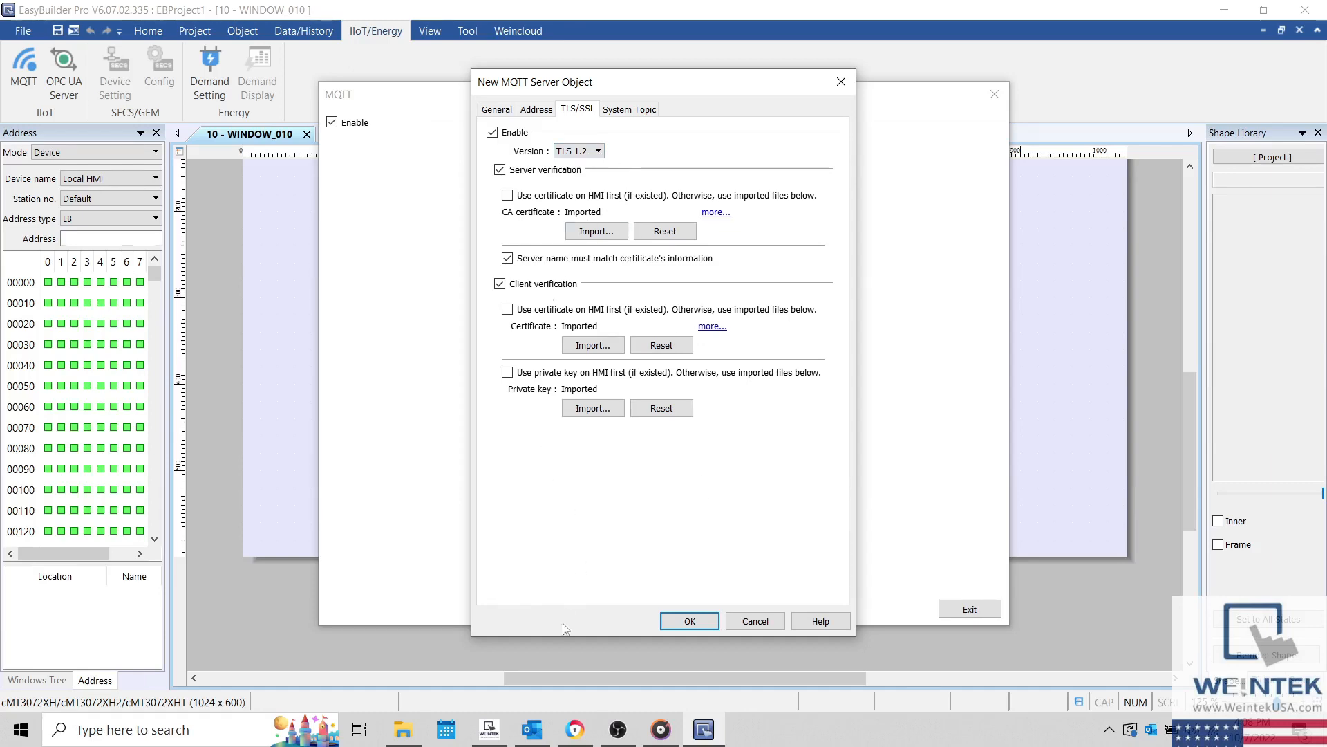
- Check the required TLS version in the AWS transport security documentation, return to EasyBuilder Pro and accept the MQTT server settings
{"action": "left_click", "coordinate": [574, 729]}
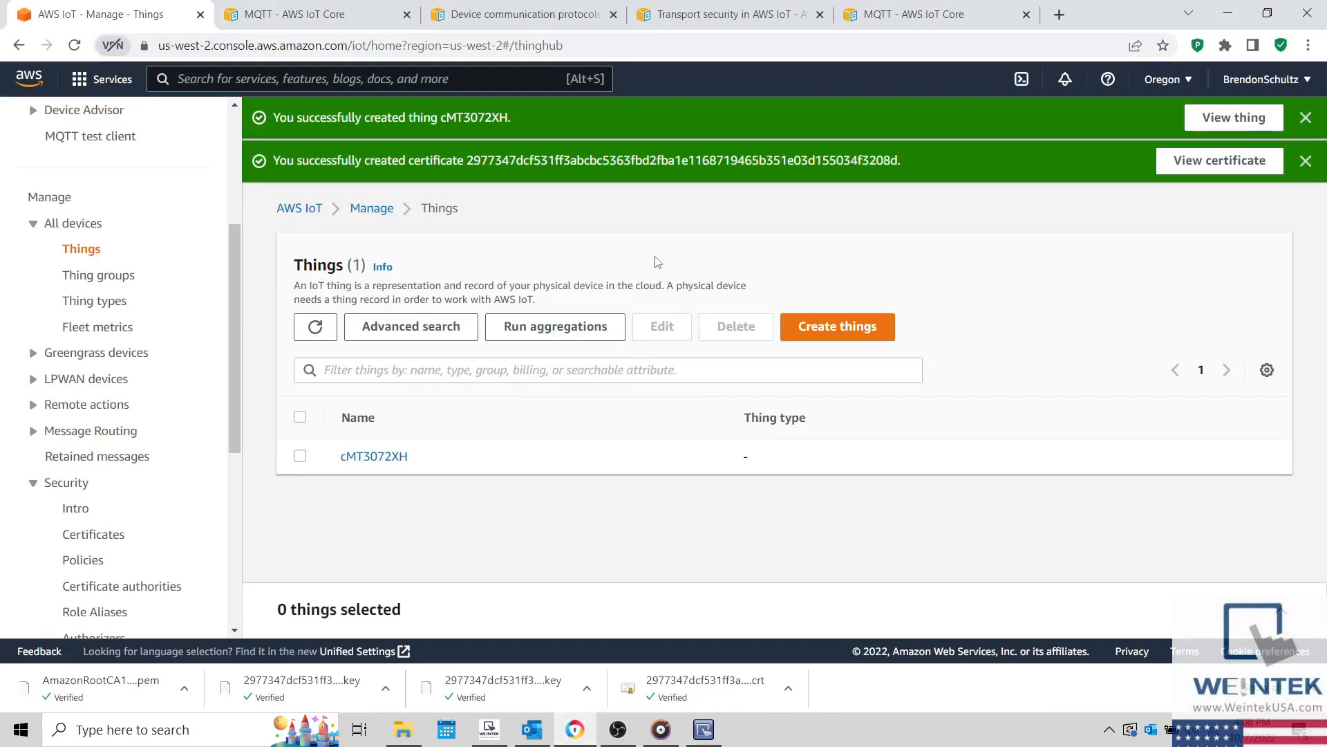
{"action": "left_click", "coordinate": [701, 20]}
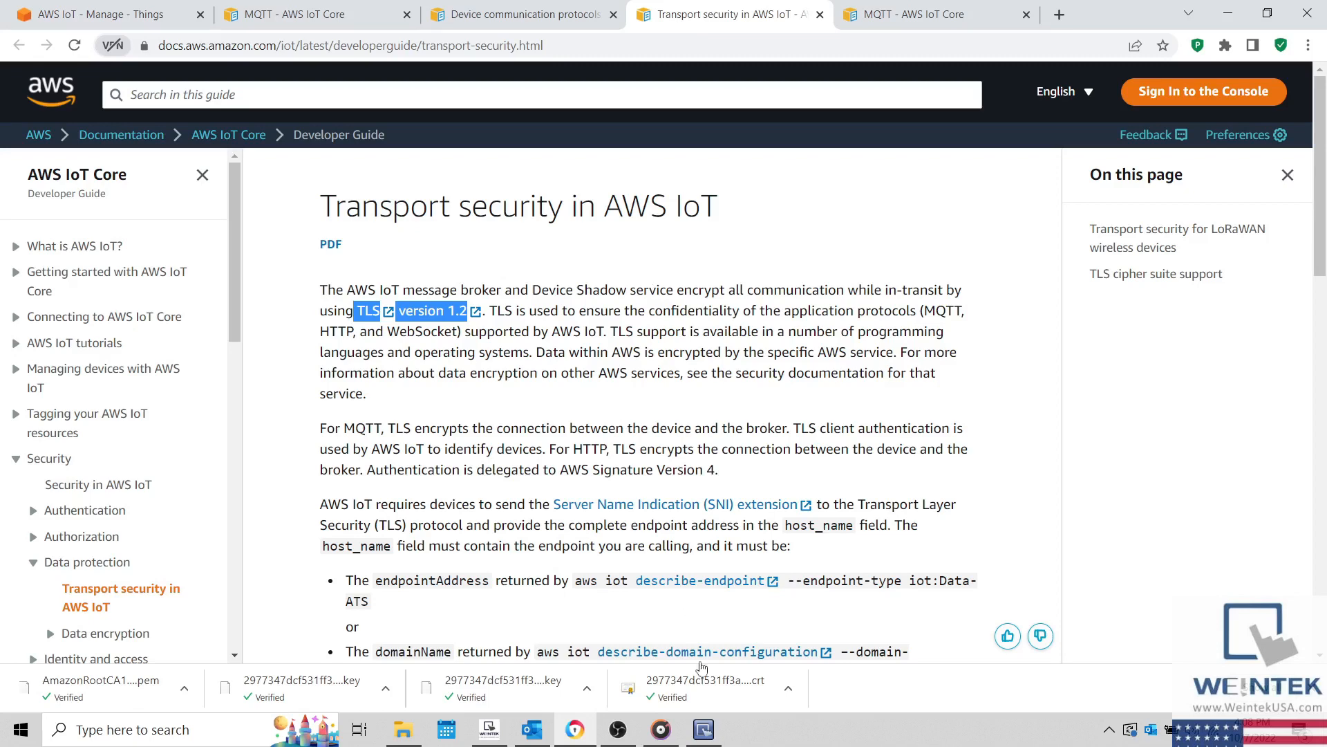
{"action": "left_click", "coordinate": [702, 734]}
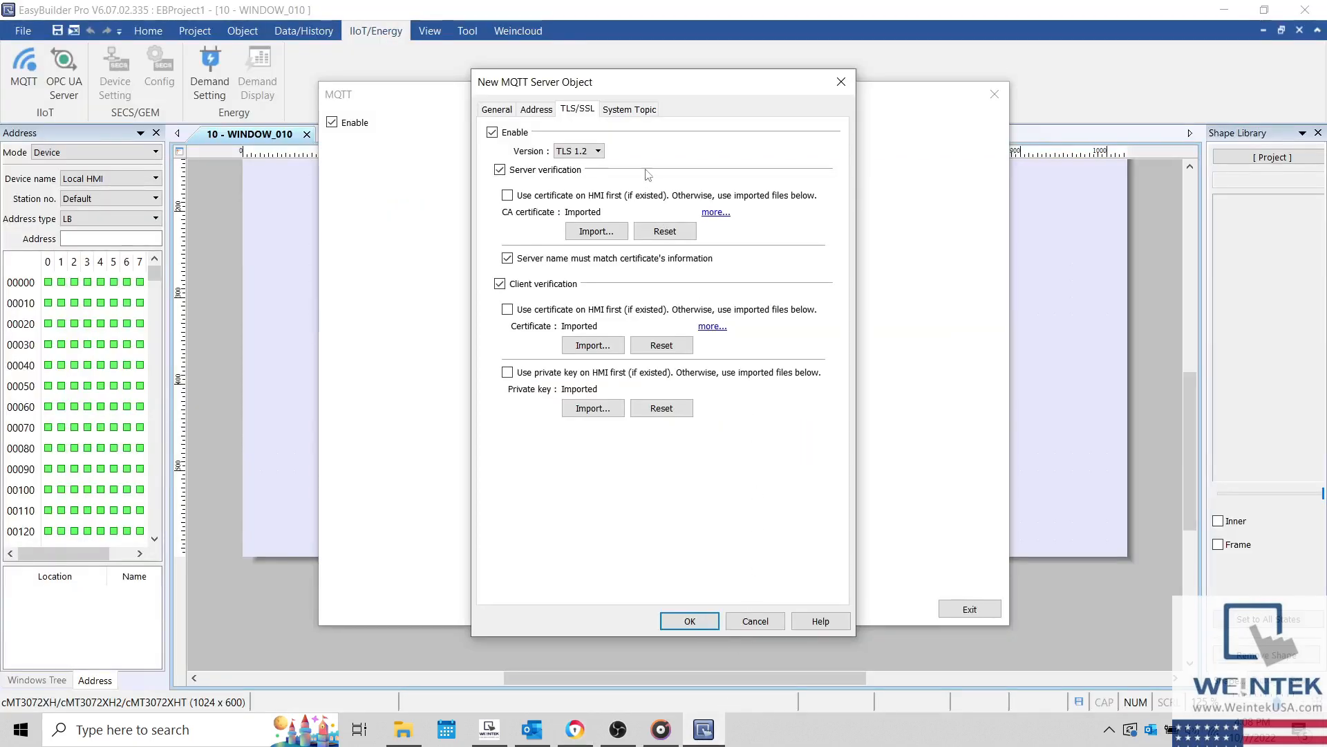
{"action": "left_click", "coordinate": [626, 112]}
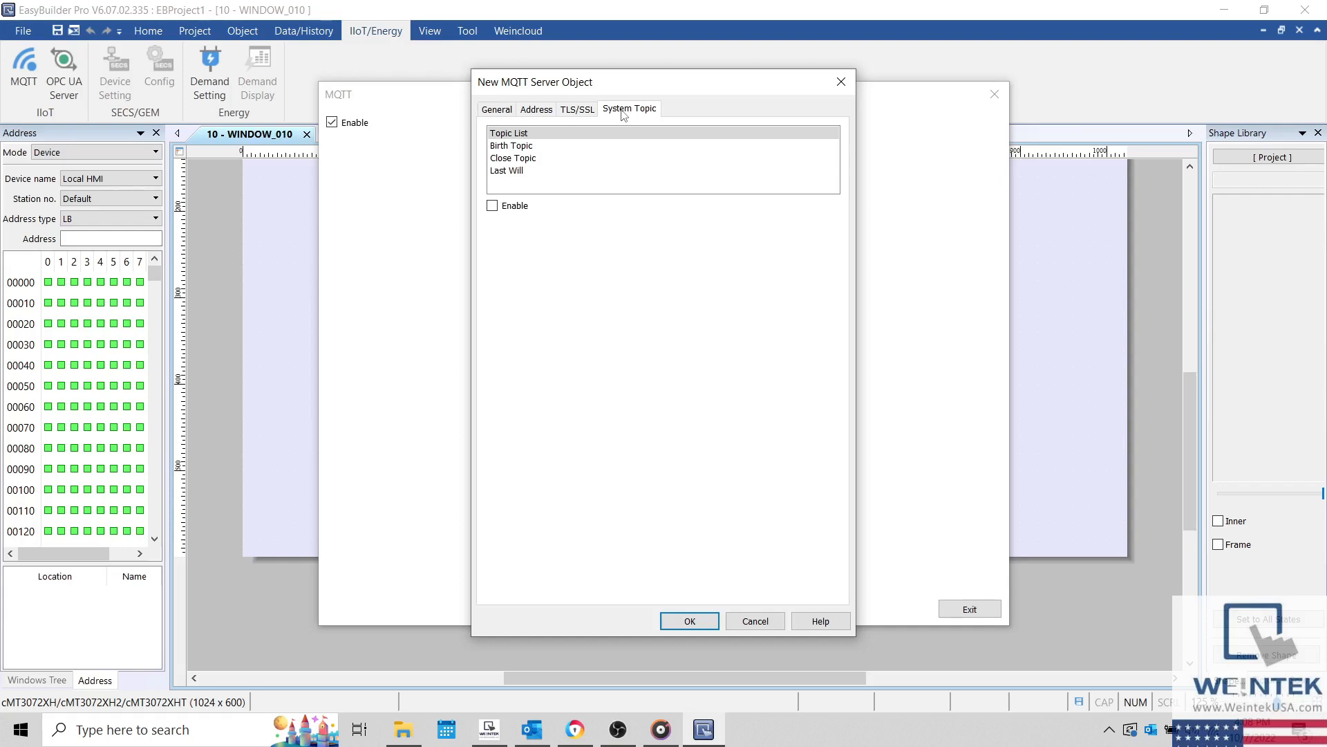
{"action": "left_click", "coordinate": [684, 621]}
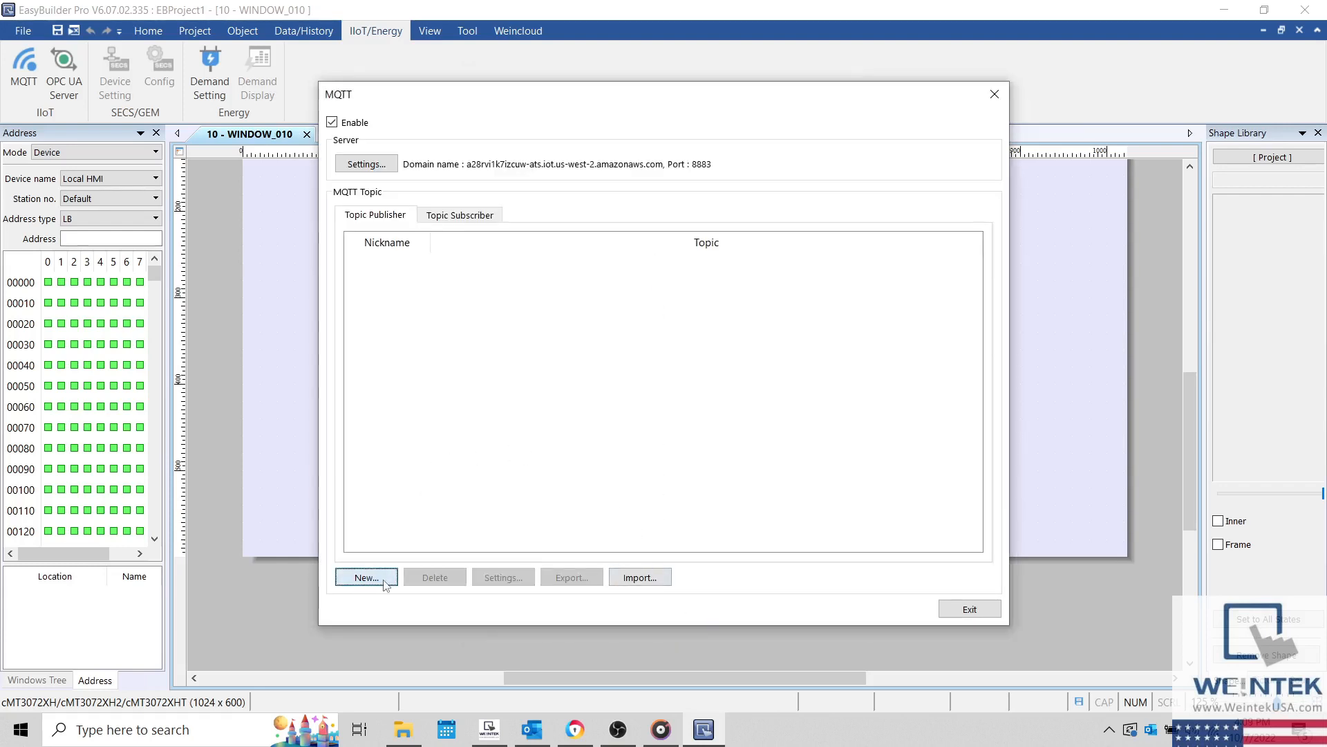
- Start a new MQTT topic publisher and replace its default topic with HMI/DATA
{"action": "left_click", "coordinate": [385, 581]}
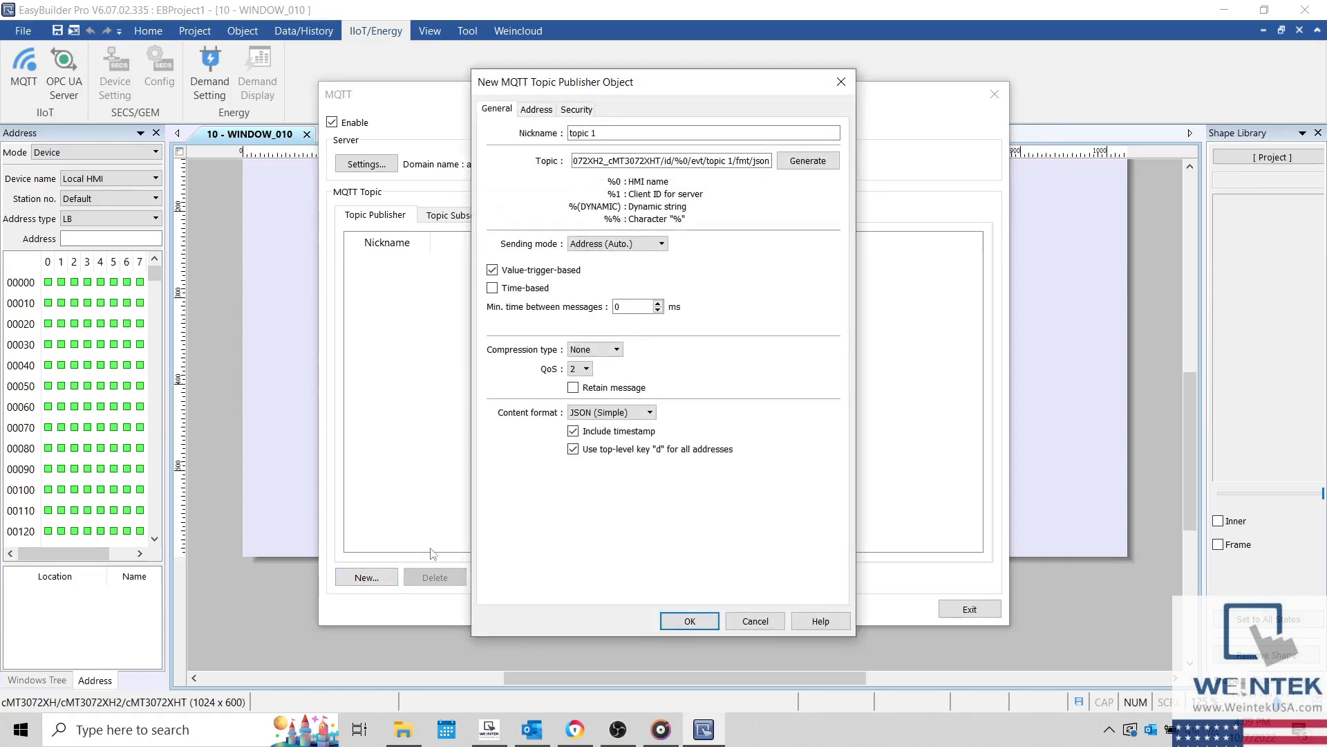
{"action": "triple_click", "coordinate": [669, 164]}
{"action": "key", "text": "BackSpace"}
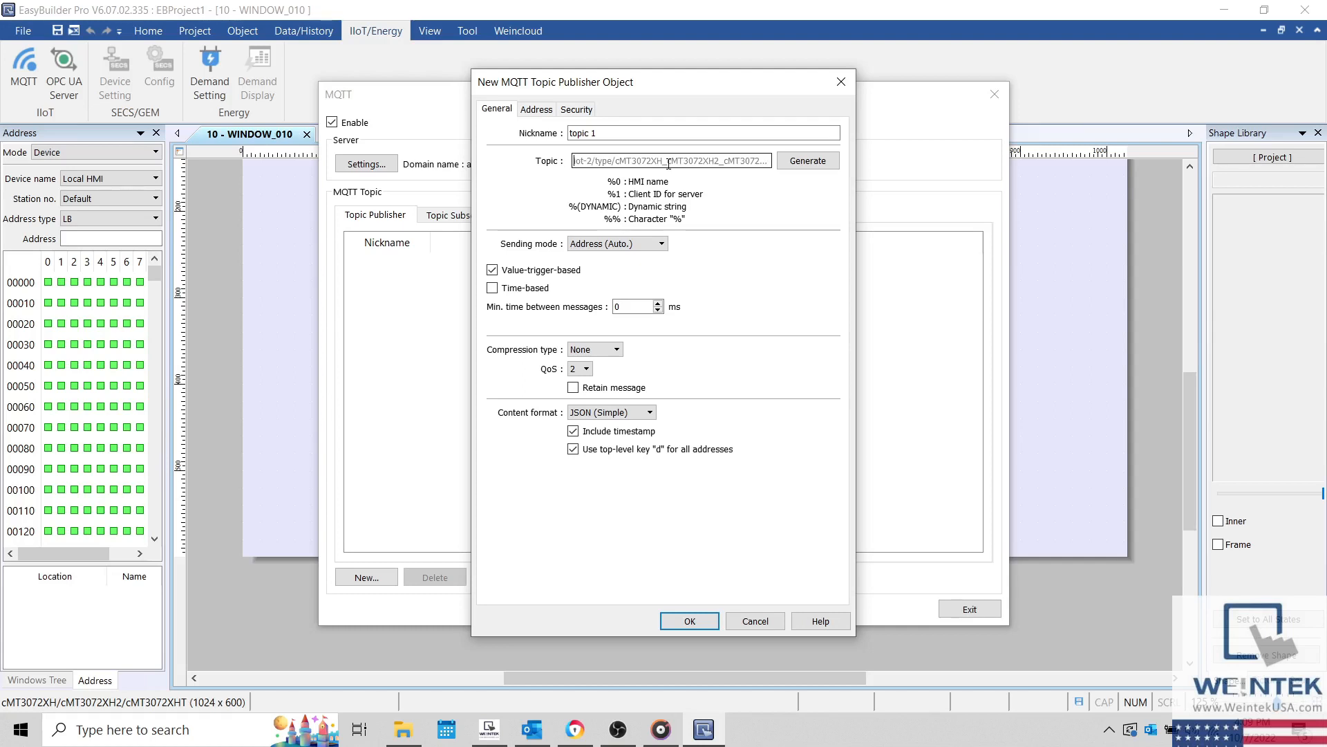
{"action": "type", "text": "Example/1"}
{"action": "type", "text": "data/1"}
{"action": "left_click_drag", "start_coordinate": [628, 162], "coordinate": [632, 161]}
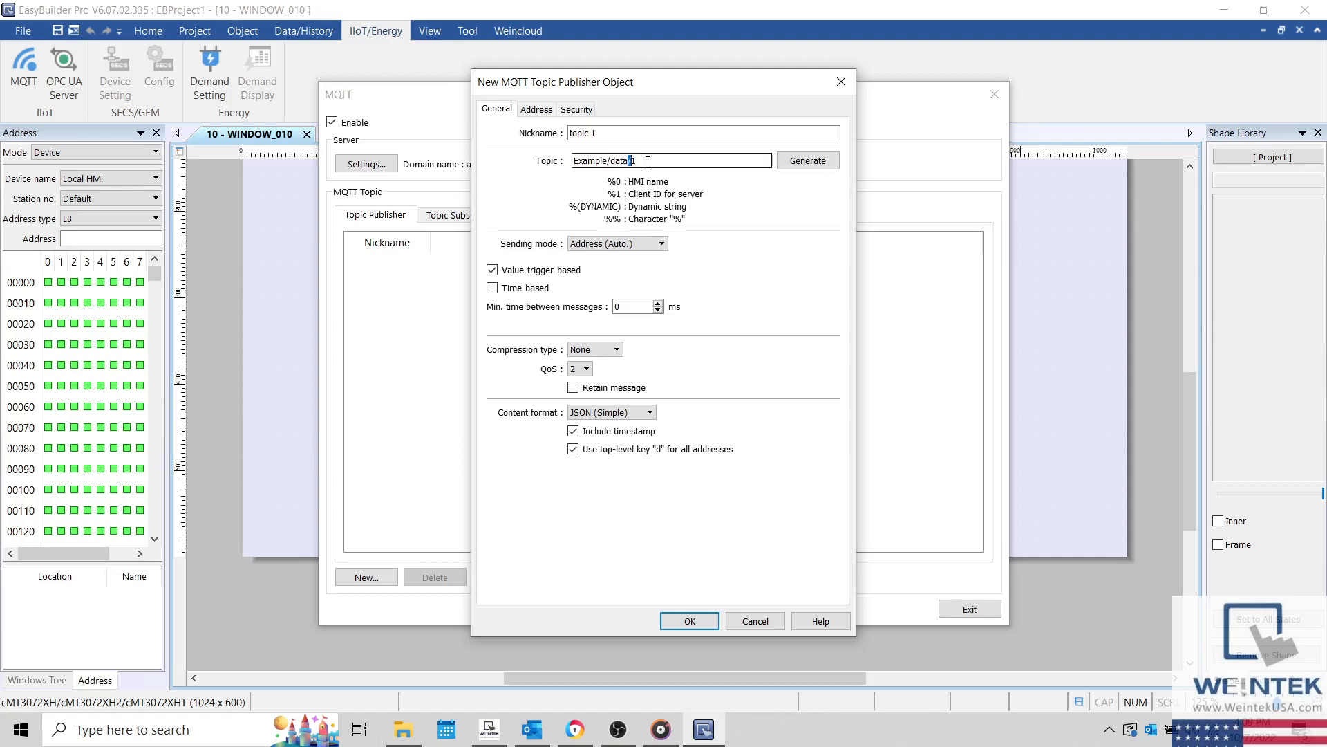
{"action": "double_click", "coordinate": [647, 161]}
{"action": "type", "text": "HMI/DATA"}
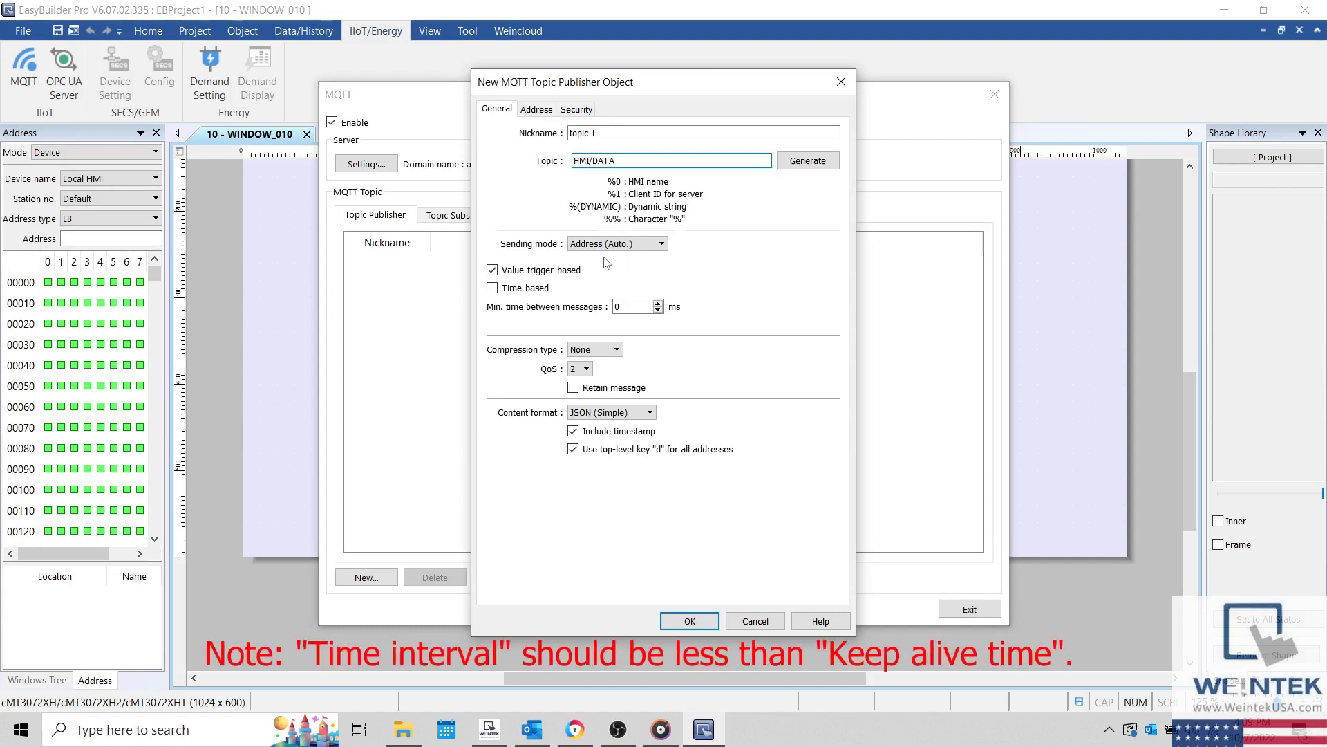
- Set the publisher to Address (Auto.) sending mode with only time-based publishing, at a time interval of 5 seconds
{"action": "left_click", "coordinate": [527, 289]}
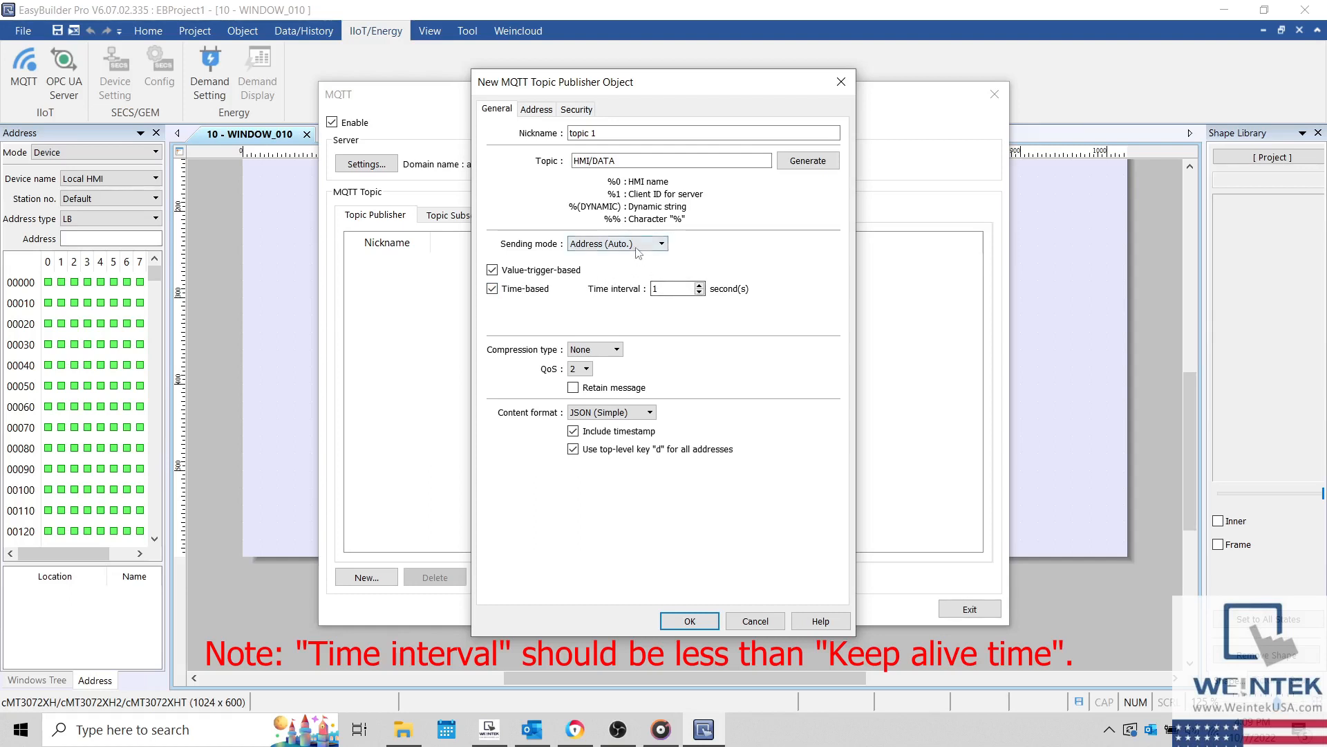
{"action": "left_click", "coordinate": [640, 244]}
{"action": "left_click", "coordinate": [636, 266]}
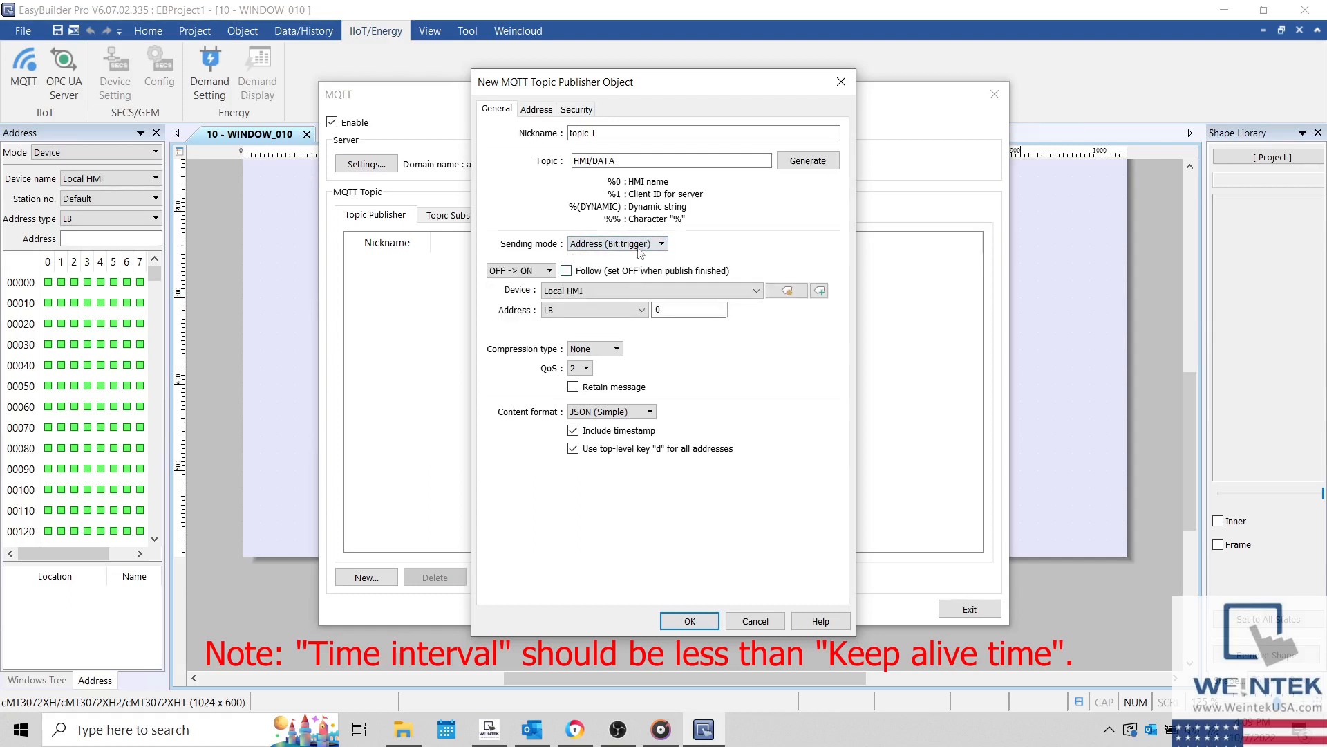
{"action": "left_click", "coordinate": [639, 244]}
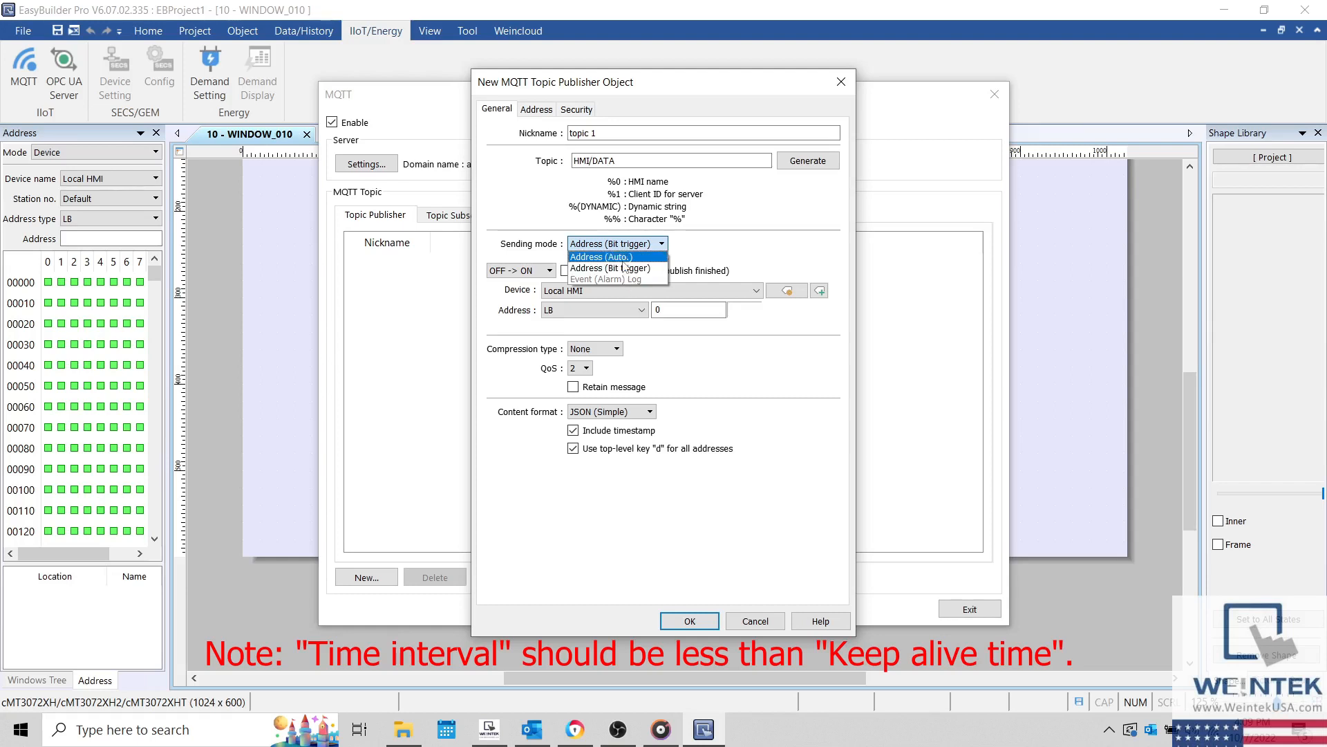
{"action": "left_click", "coordinate": [624, 257]}
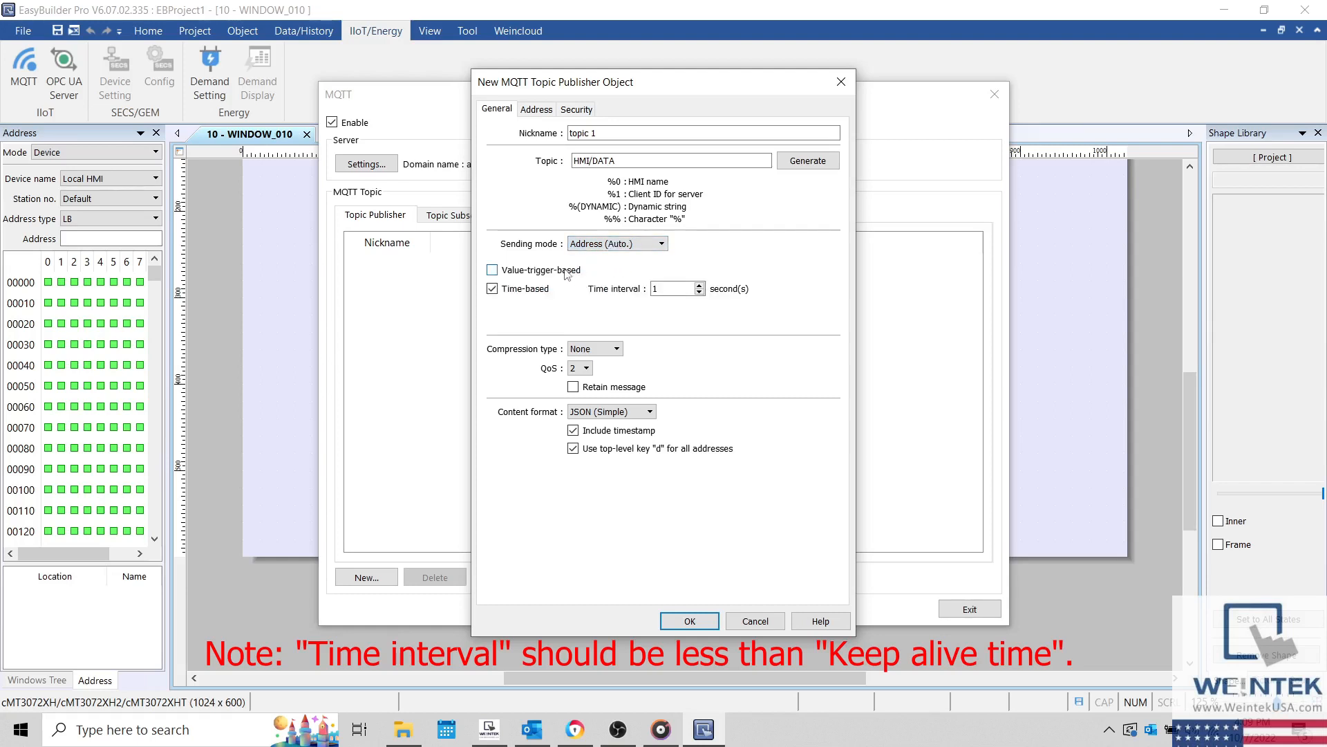
{"action": "double_click", "coordinate": [667, 288]}
{"action": "type", "text": "5"}
- Review the publisher's compression and QoS options, check the supported QoS levels in the AWS MQTT documentation, and return to EasyBuilder Pro
{"action": "left_click", "coordinate": [604, 349]}
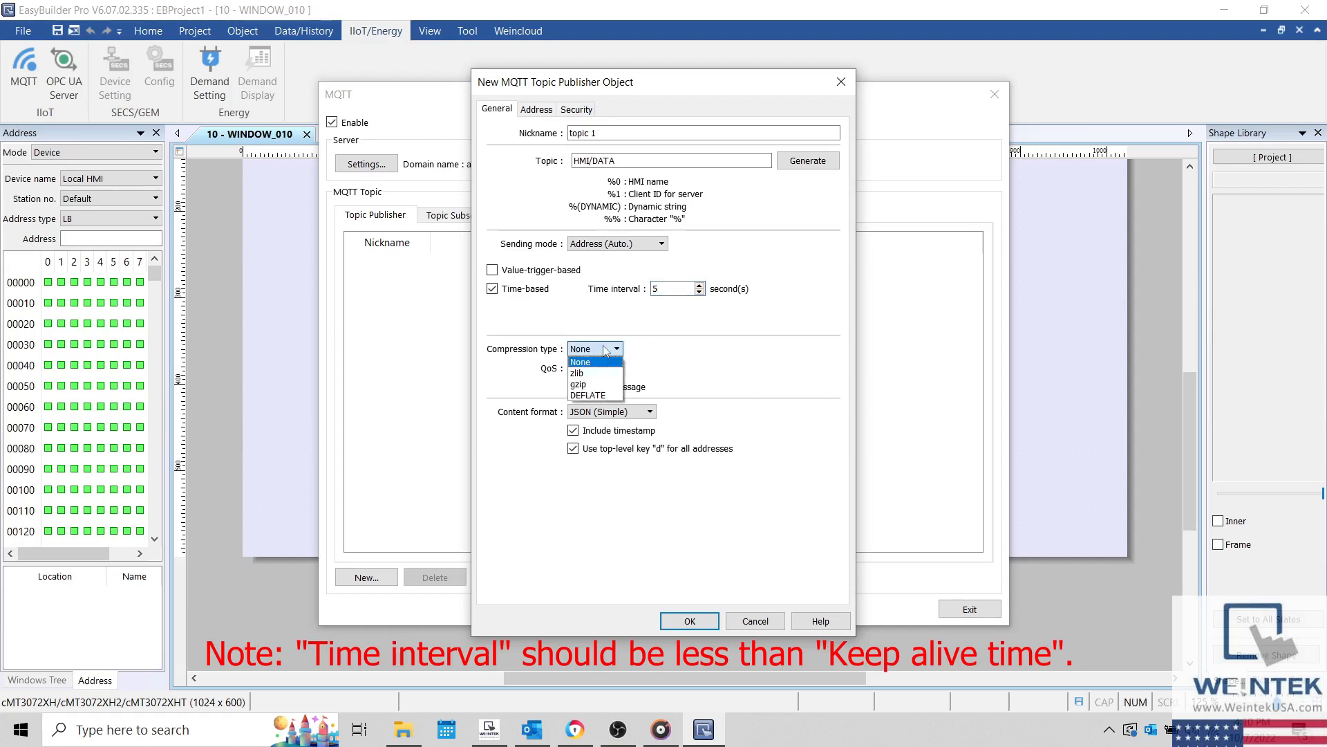
{"action": "left_click", "coordinate": [603, 347]}
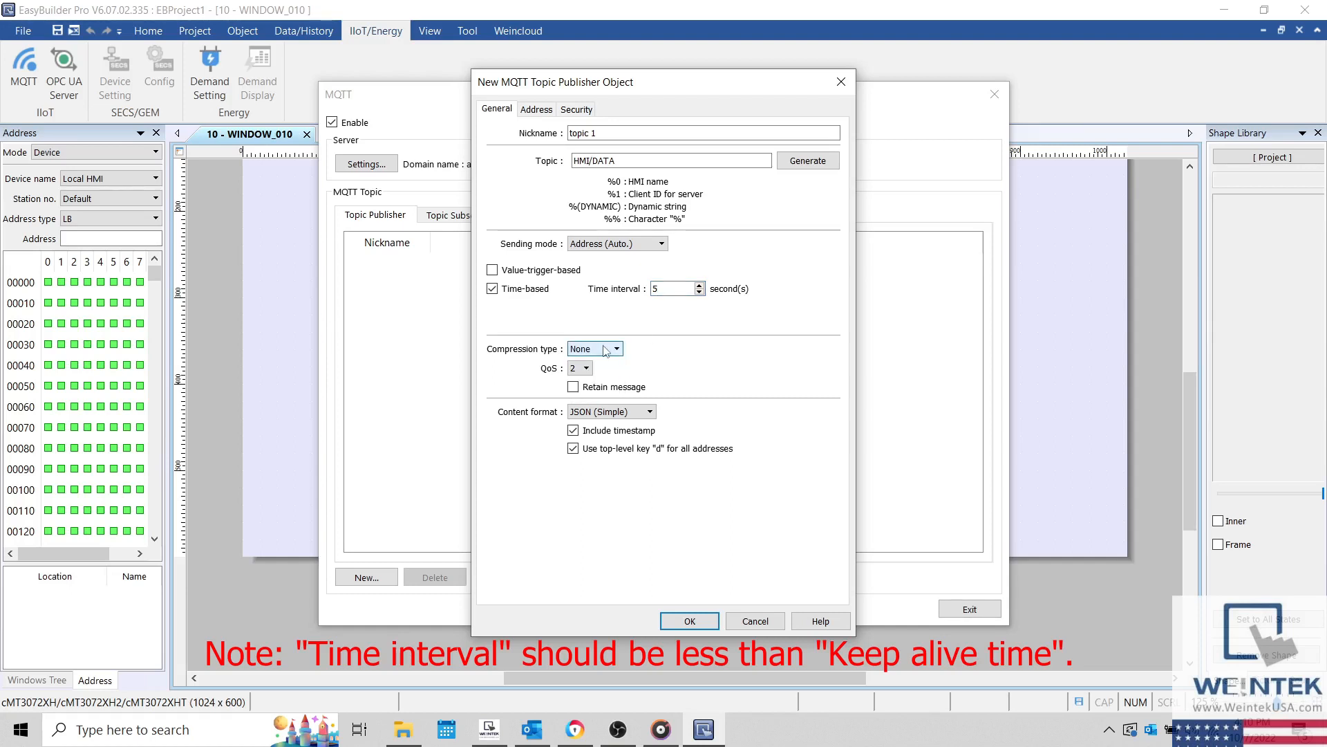
{"action": "left_click", "coordinate": [584, 369]}
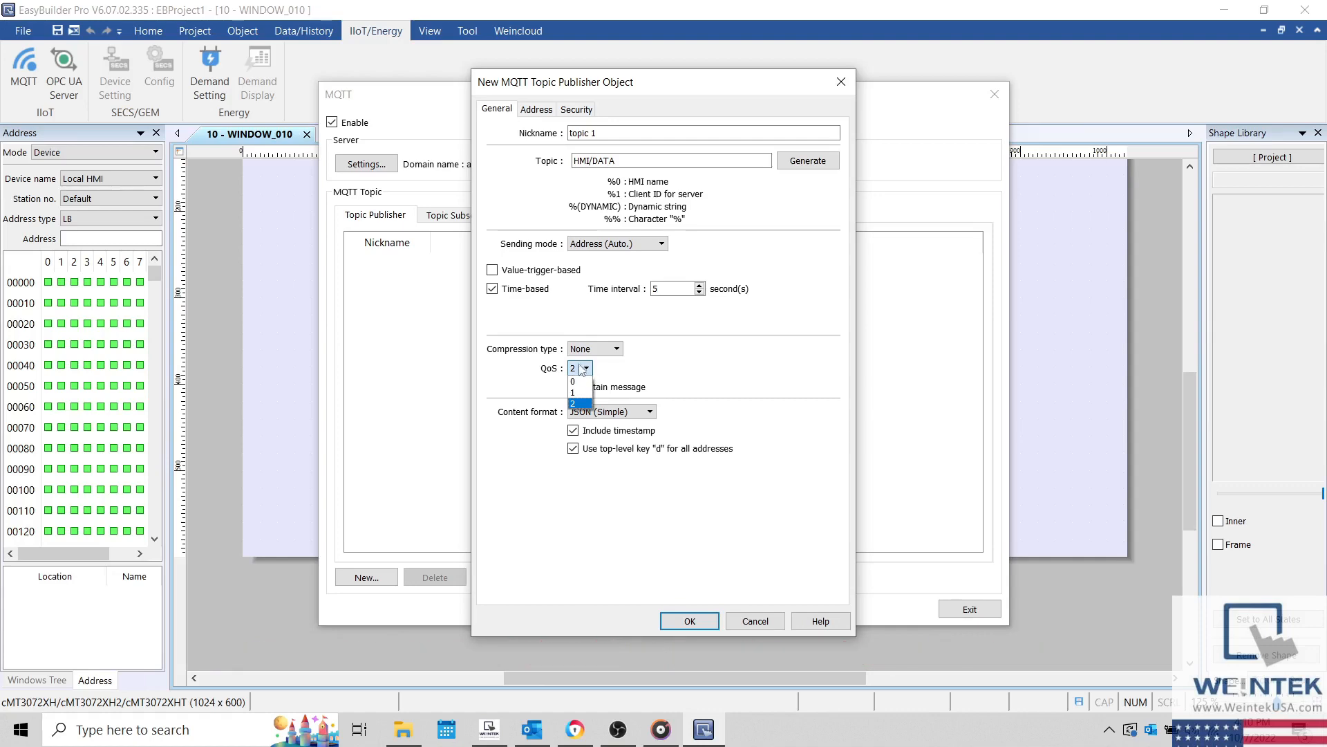
{"action": "left_click", "coordinate": [575, 729]}
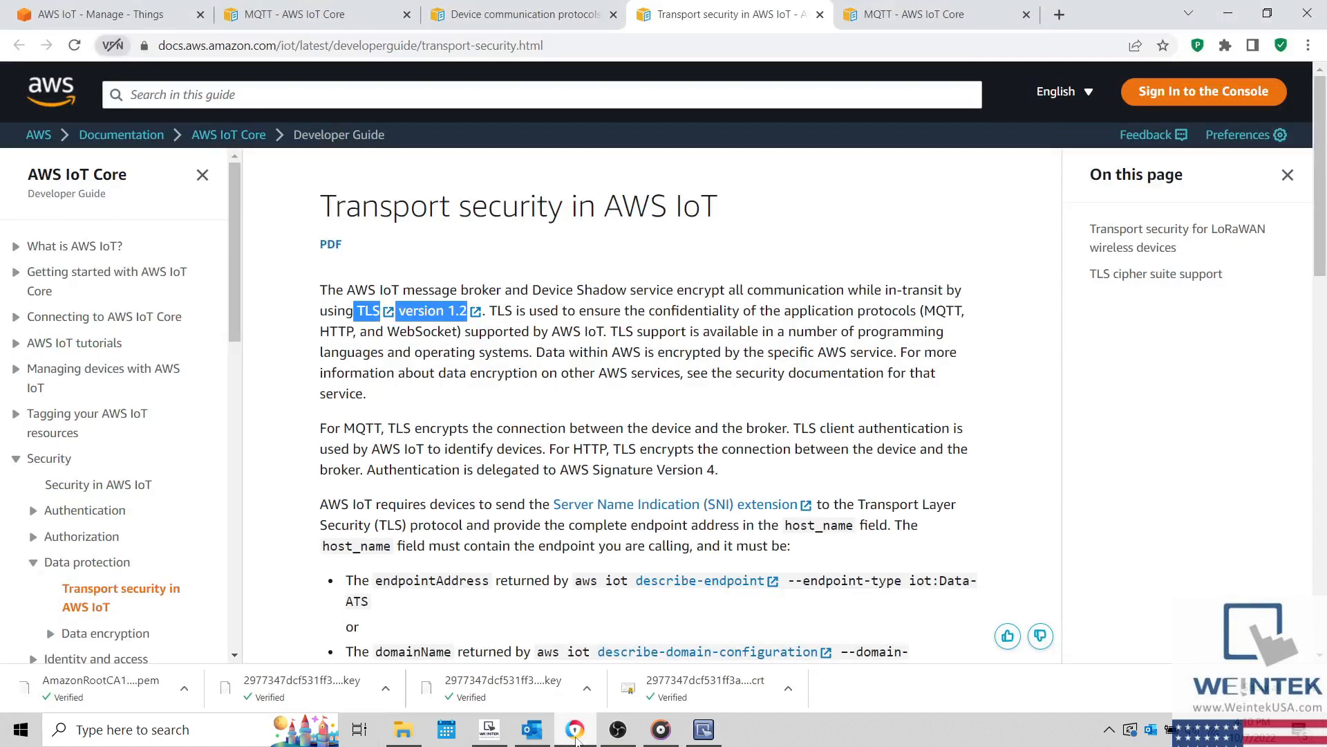
{"action": "left_click", "coordinate": [912, 19]}
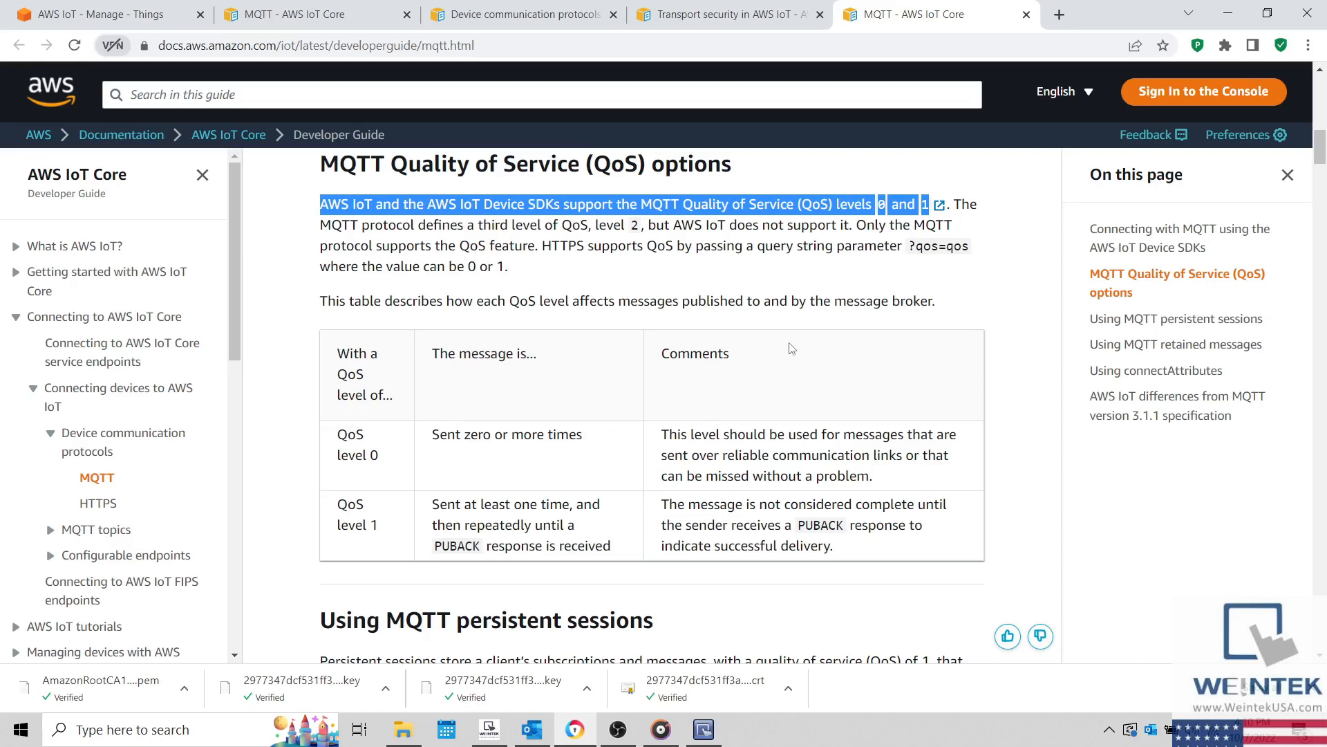
{"action": "left_click", "coordinate": [1227, 8]}
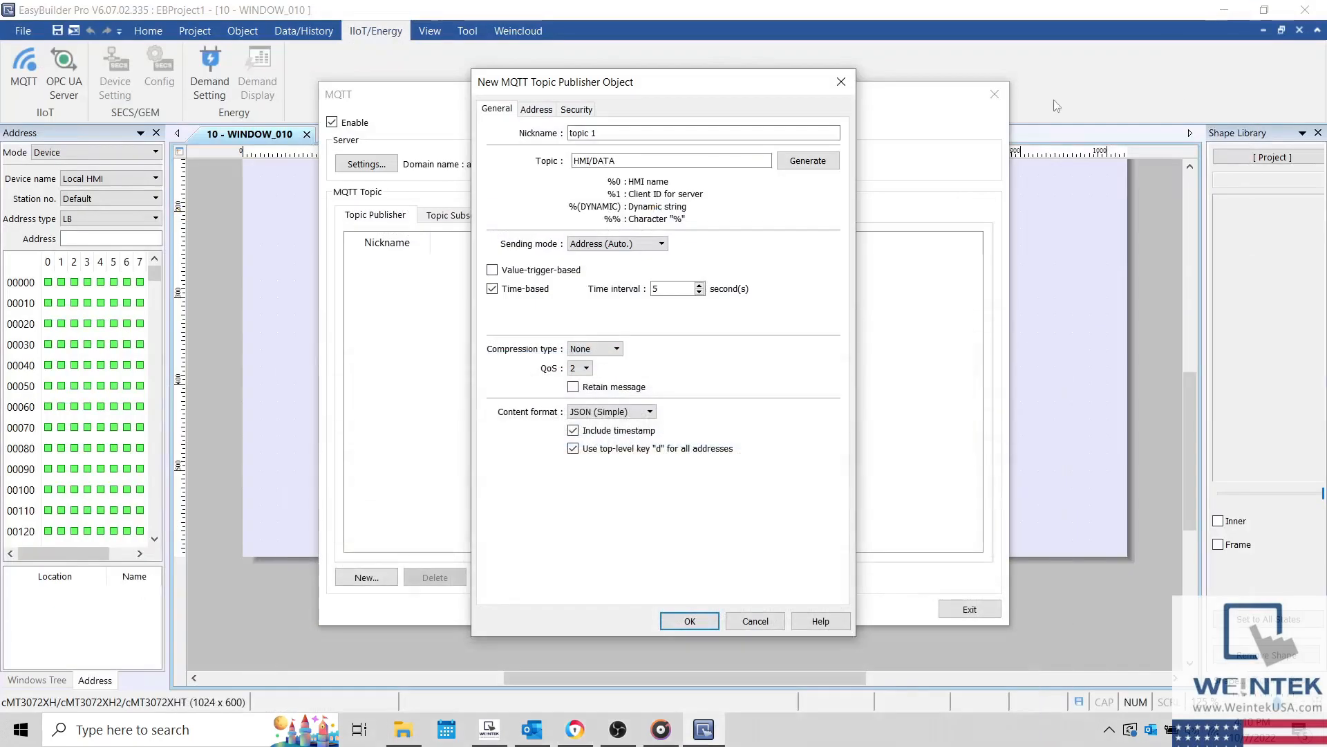
- Set the publisher's QoS to 1 and keep the Retain message option off
{"action": "left_click", "coordinate": [587, 369]}
{"action": "left_click", "coordinate": [595, 392]}
{"action": "left_click", "coordinate": [618, 388]}
{"action": "left_click", "coordinate": [617, 389]}
- Try the Raw data and JSON (Advanced) content formats for the publisher, then return it to JSON (Simple)
{"action": "left_click", "coordinate": [637, 413]}
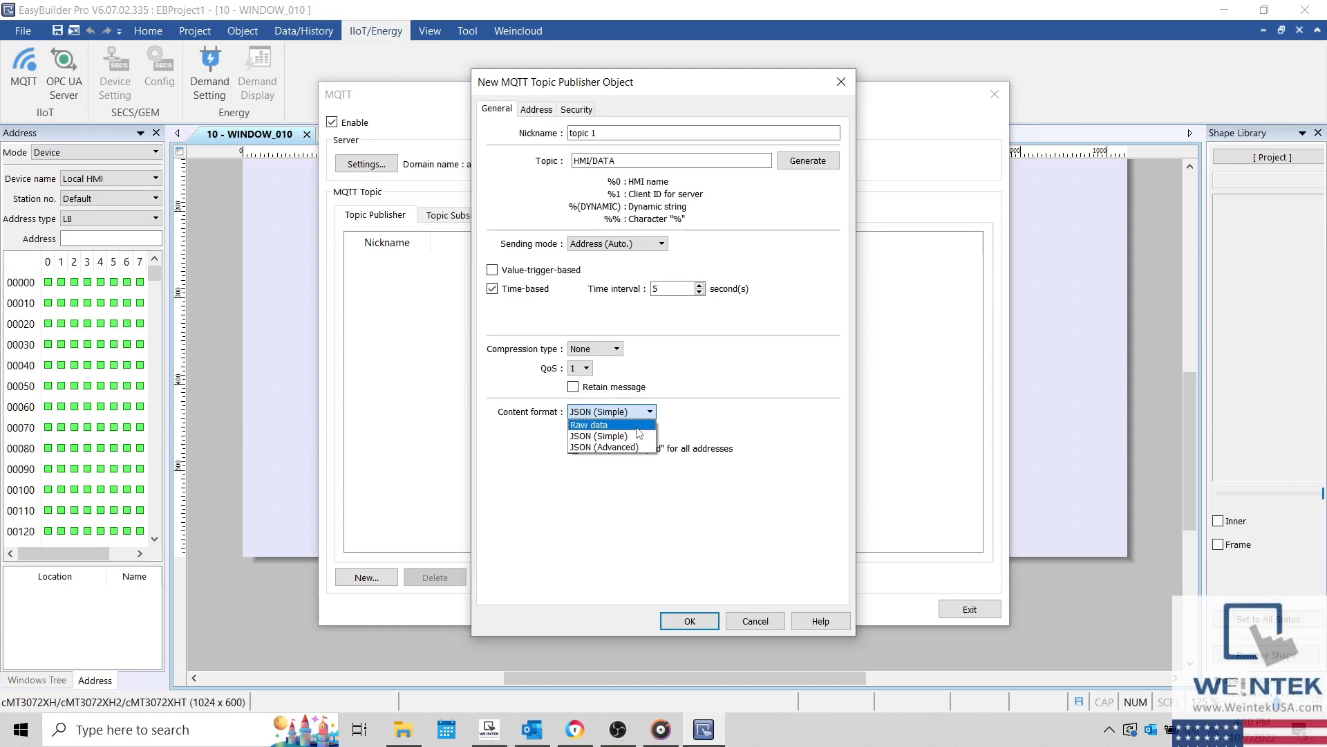
{"action": "left_click", "coordinate": [637, 427]}
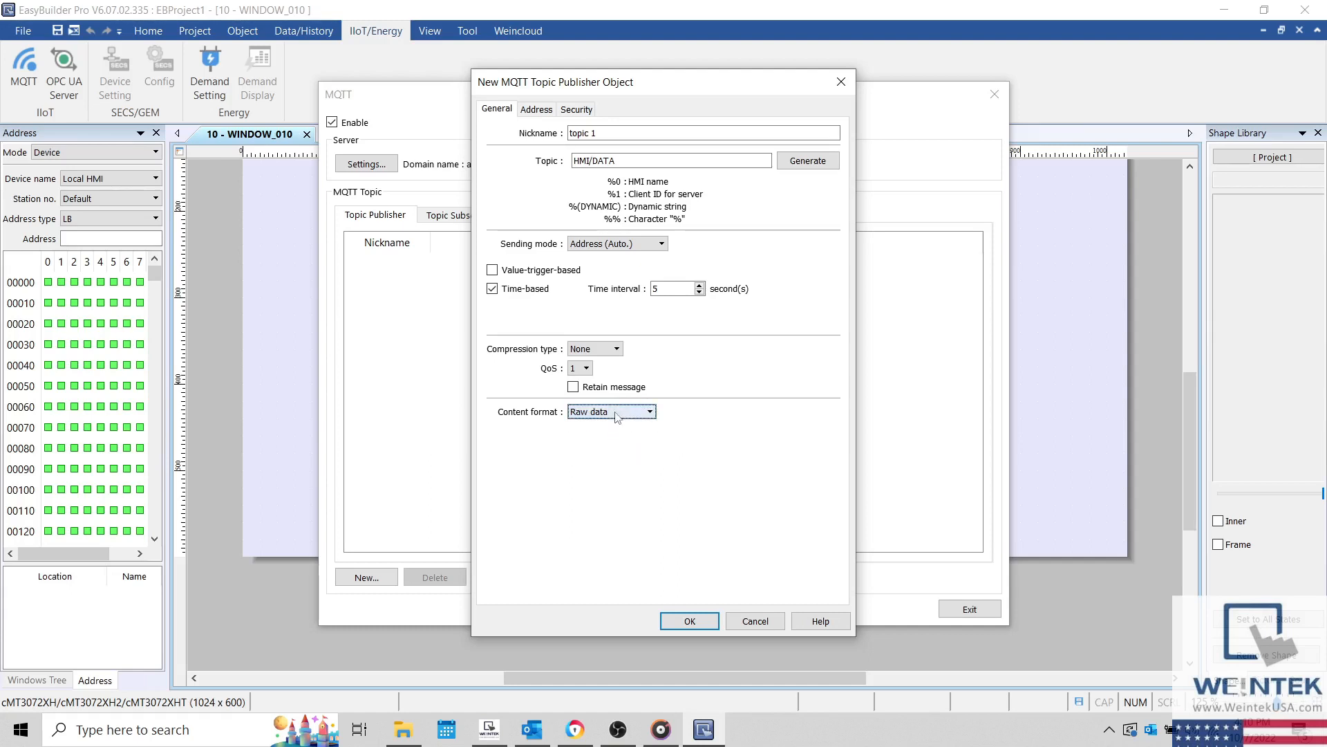
{"action": "left_click", "coordinate": [617, 413]}
{"action": "left_click", "coordinate": [606, 435]}
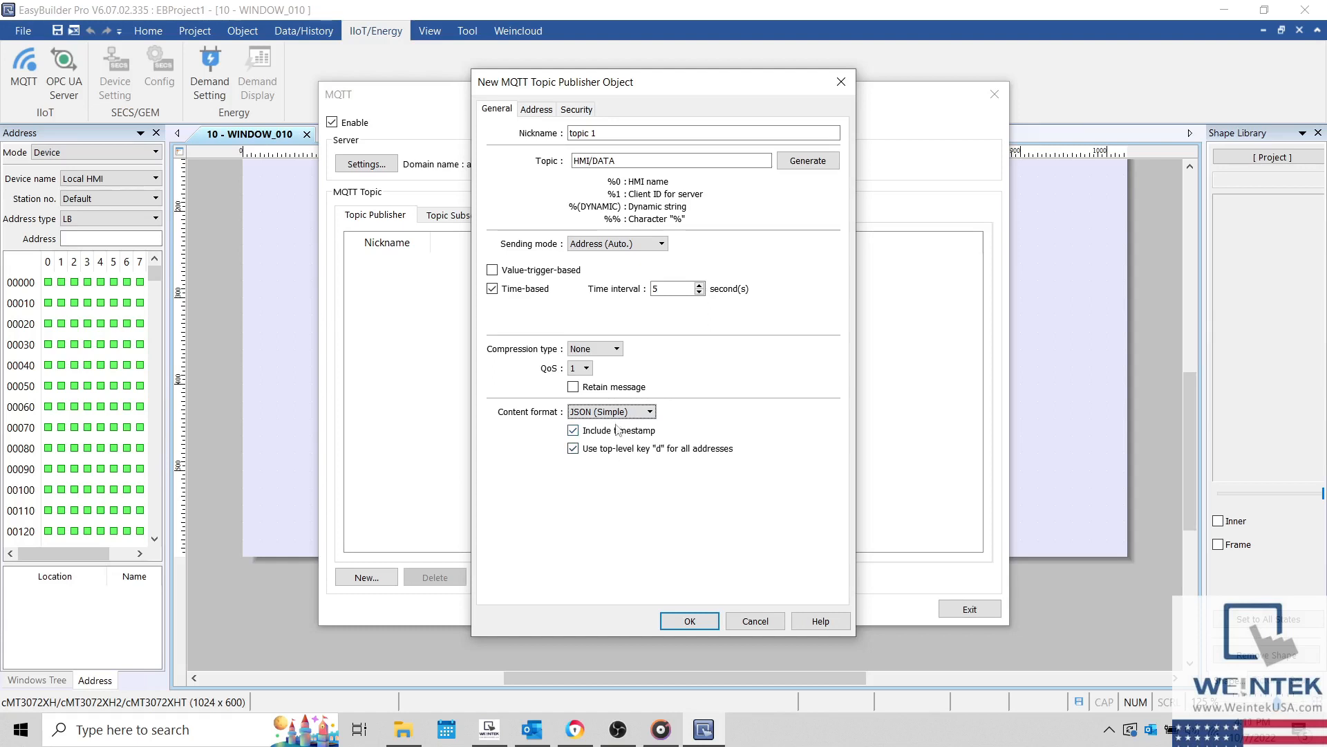
{"action": "left_click", "coordinate": [629, 414]}
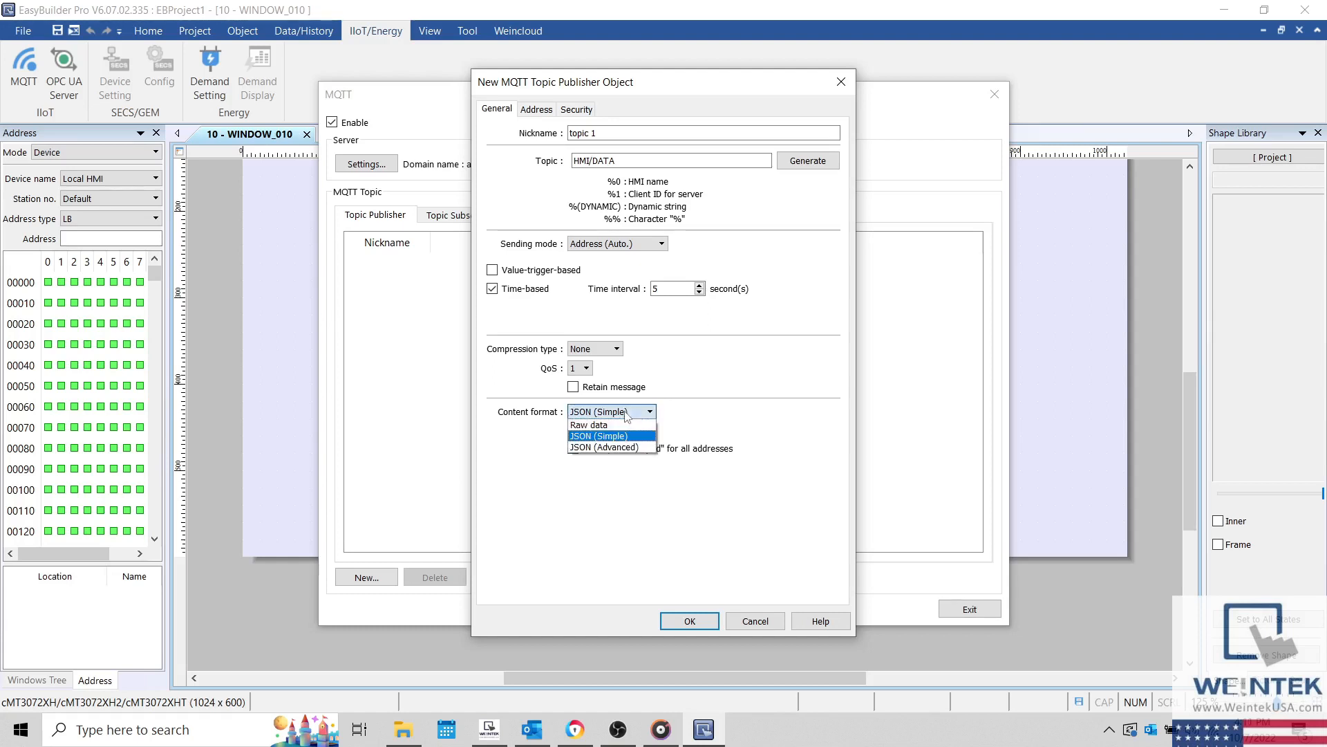
{"action": "left_click", "coordinate": [635, 447]}
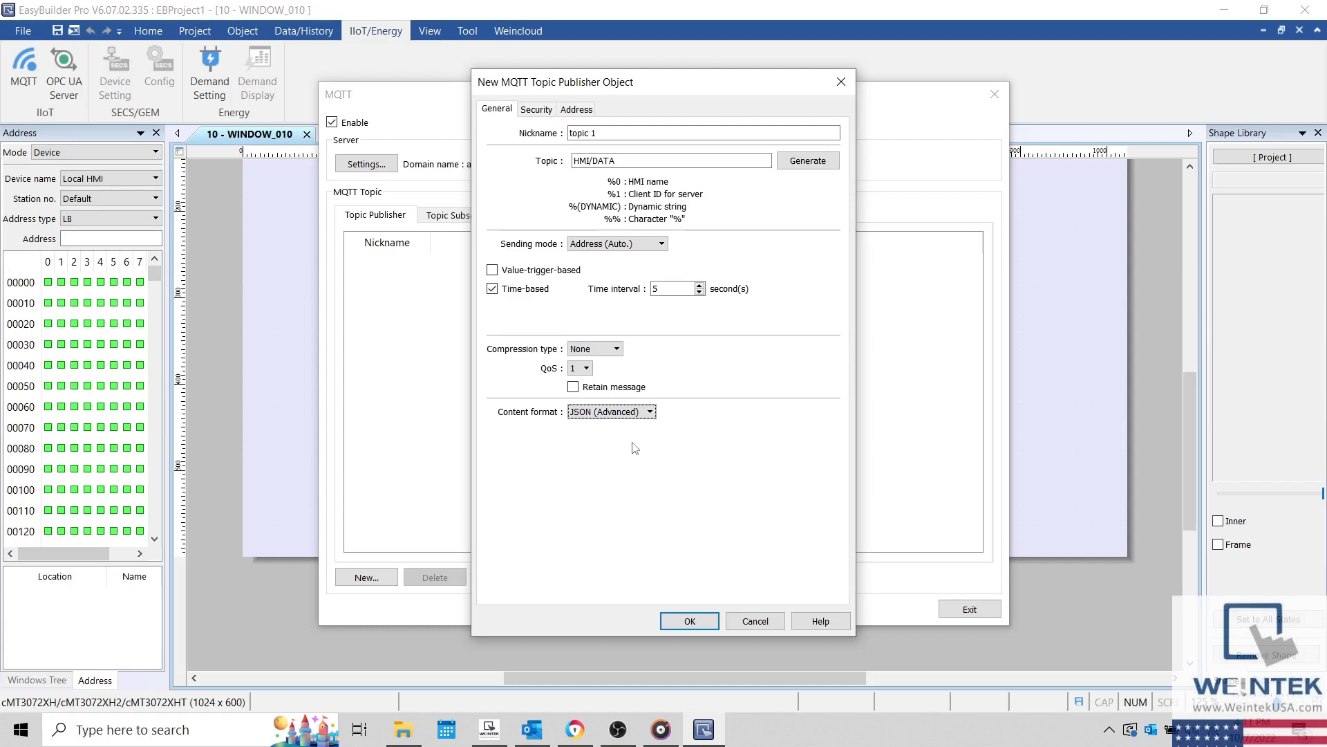
{"action": "left_click", "coordinate": [595, 412]}
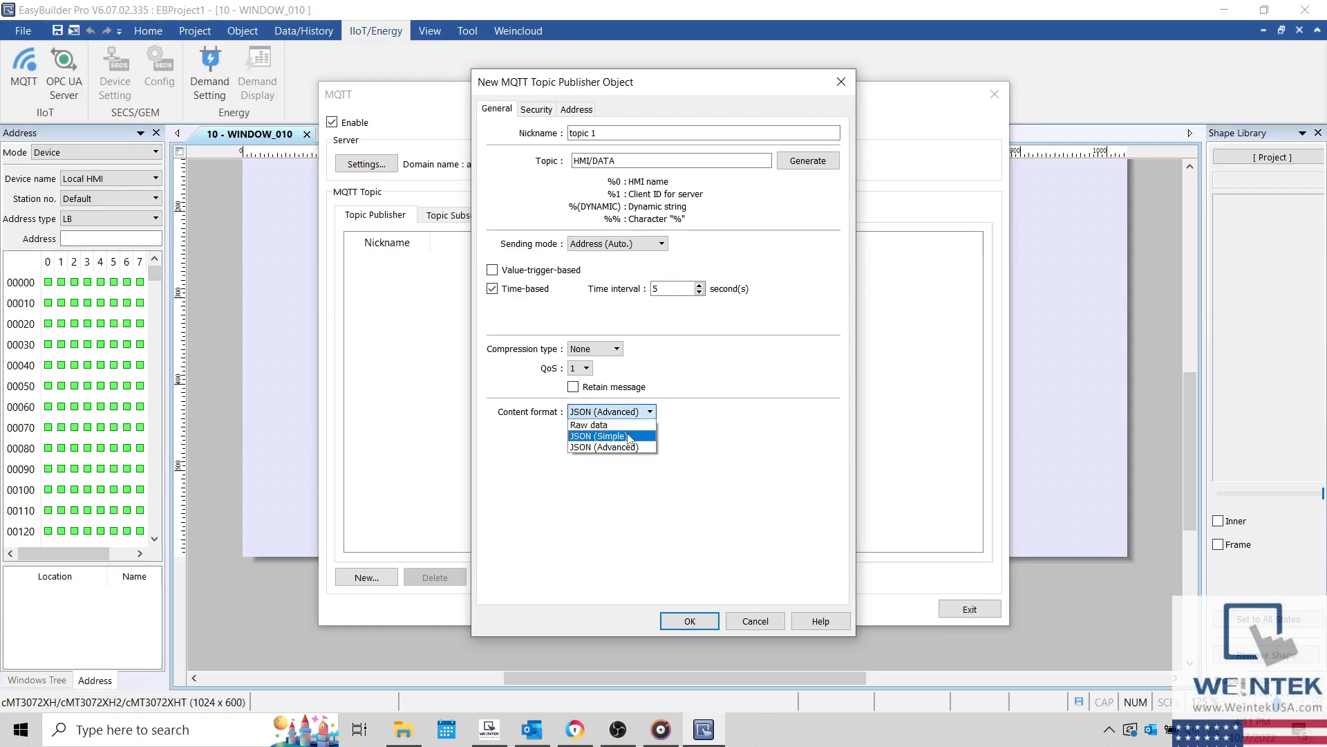
{"action": "left_click", "coordinate": [630, 437]}
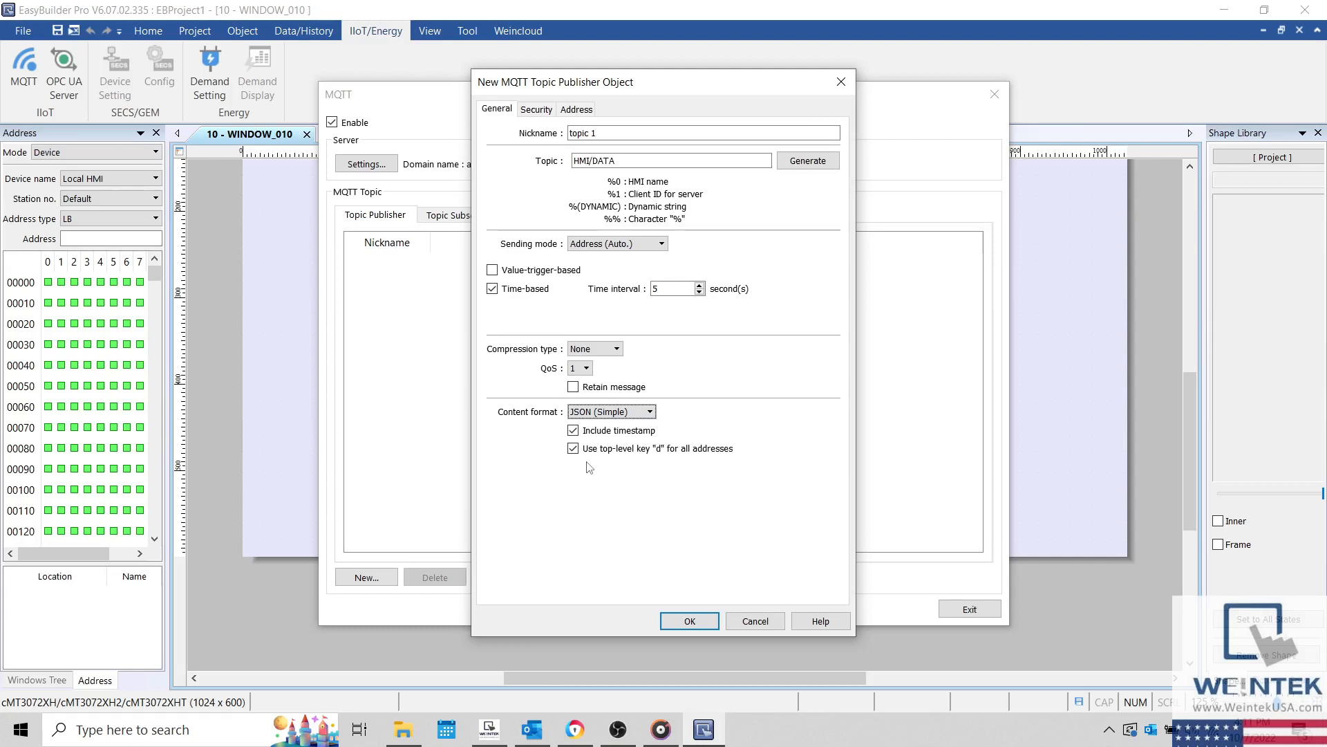
- Add a Bit address named data at Local HMI LB 0 to the publisher and accept the publisher
{"action": "left_click", "coordinate": [581, 109]}
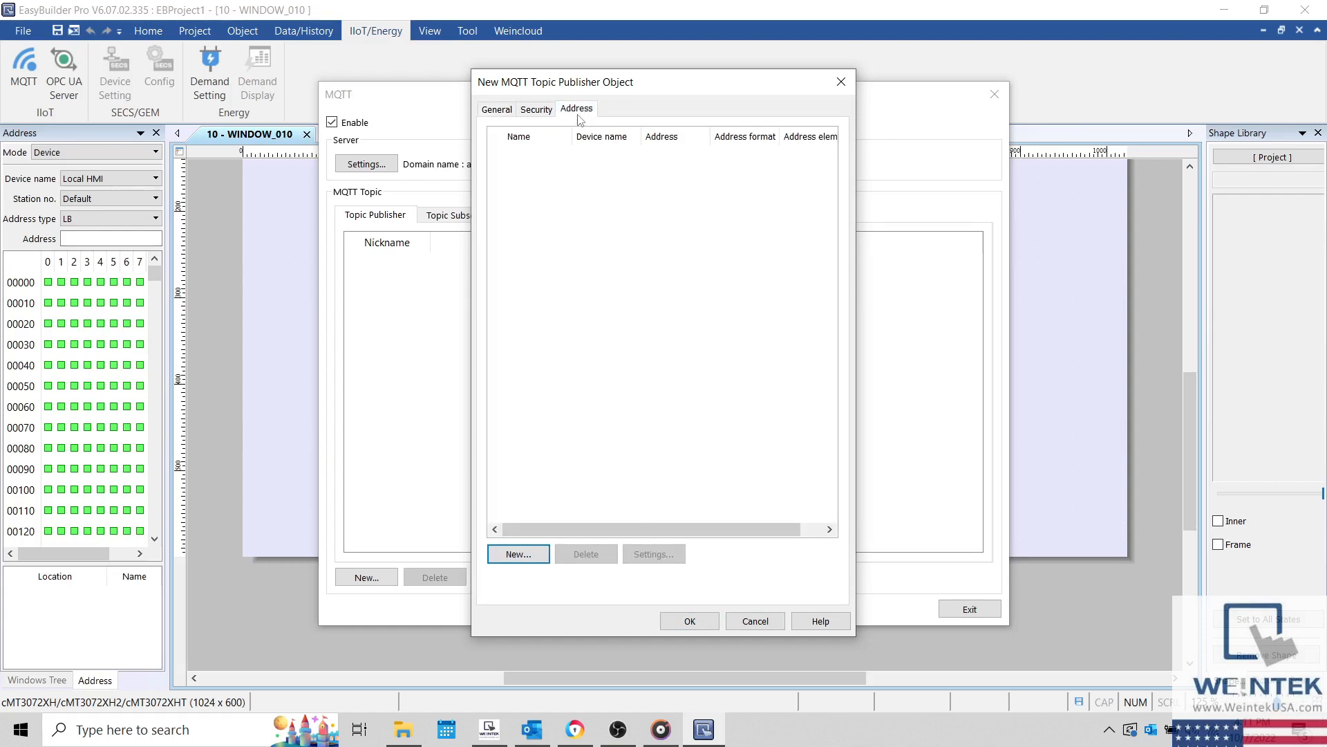
{"action": "left_click", "coordinate": [519, 553]}
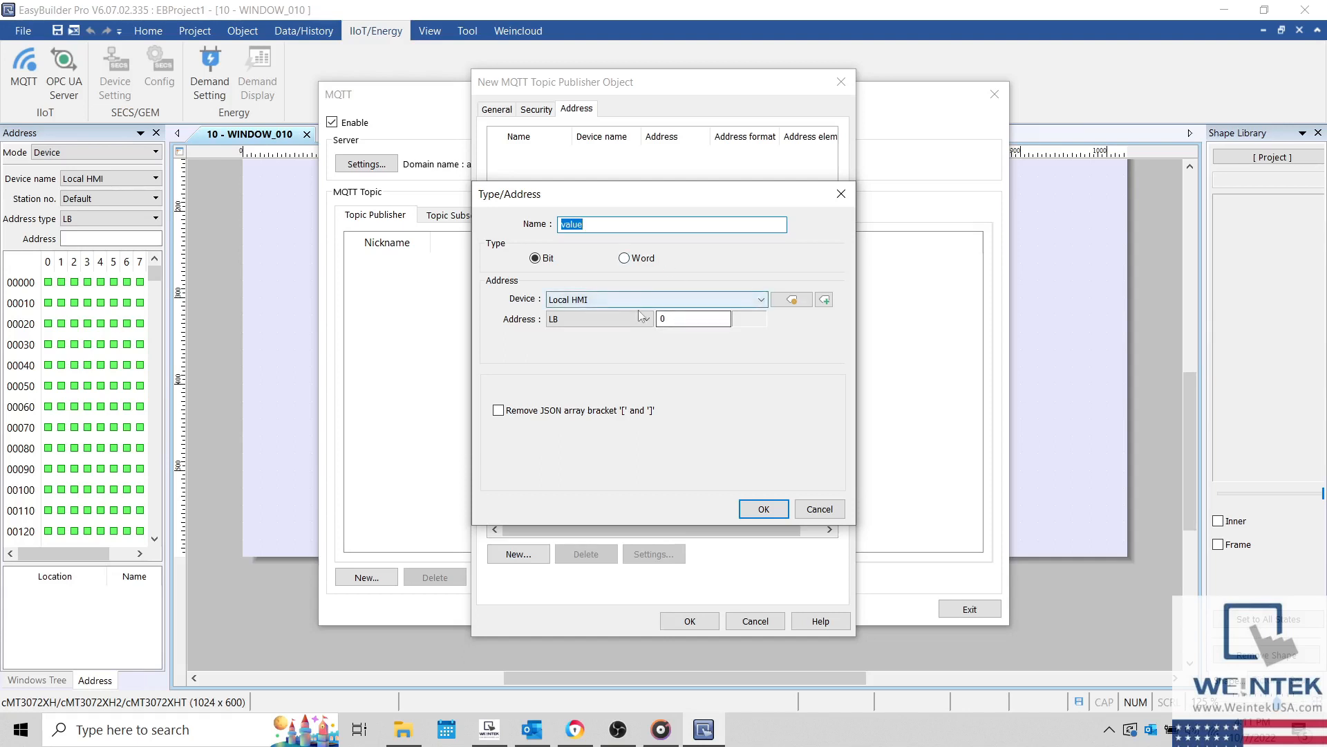
{"action": "type", "text": "da"}
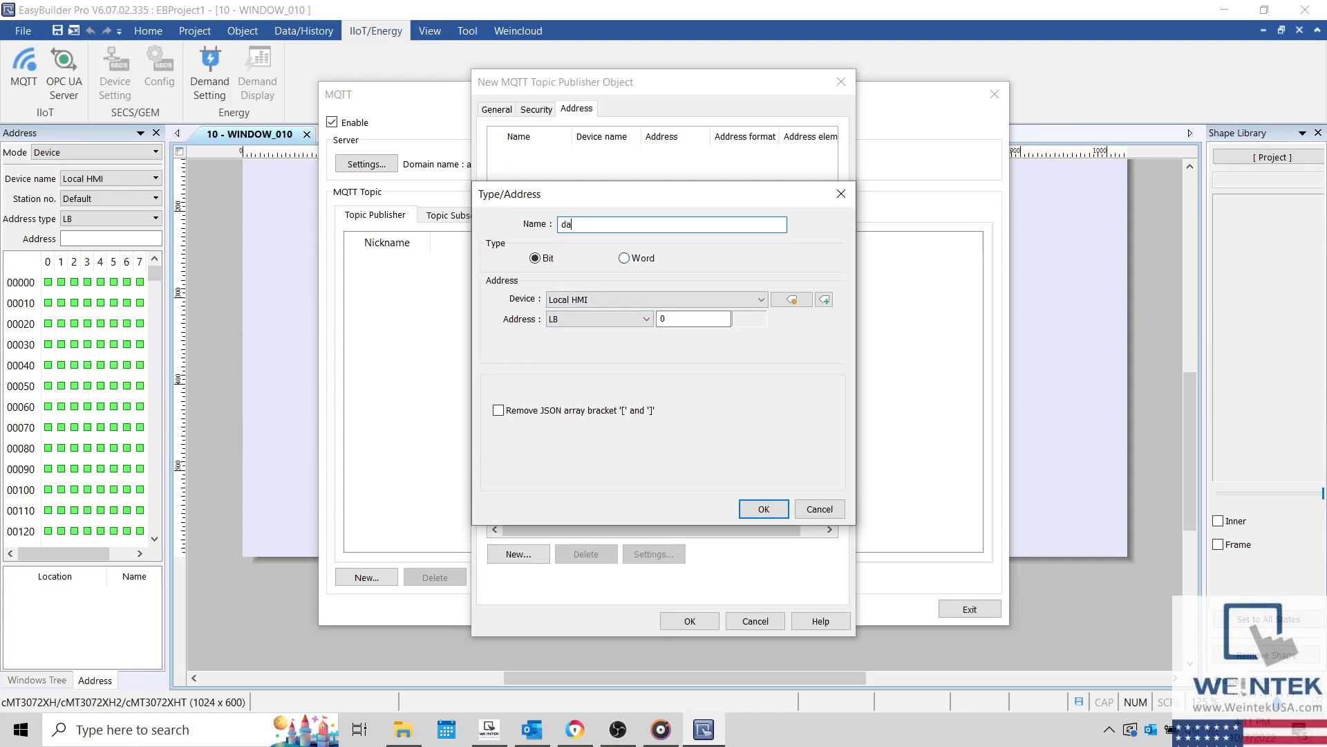
{"action": "type", "text": "ta"}
{"action": "left_click", "coordinate": [764, 509]}
{"action": "left_click", "coordinate": [695, 619]}
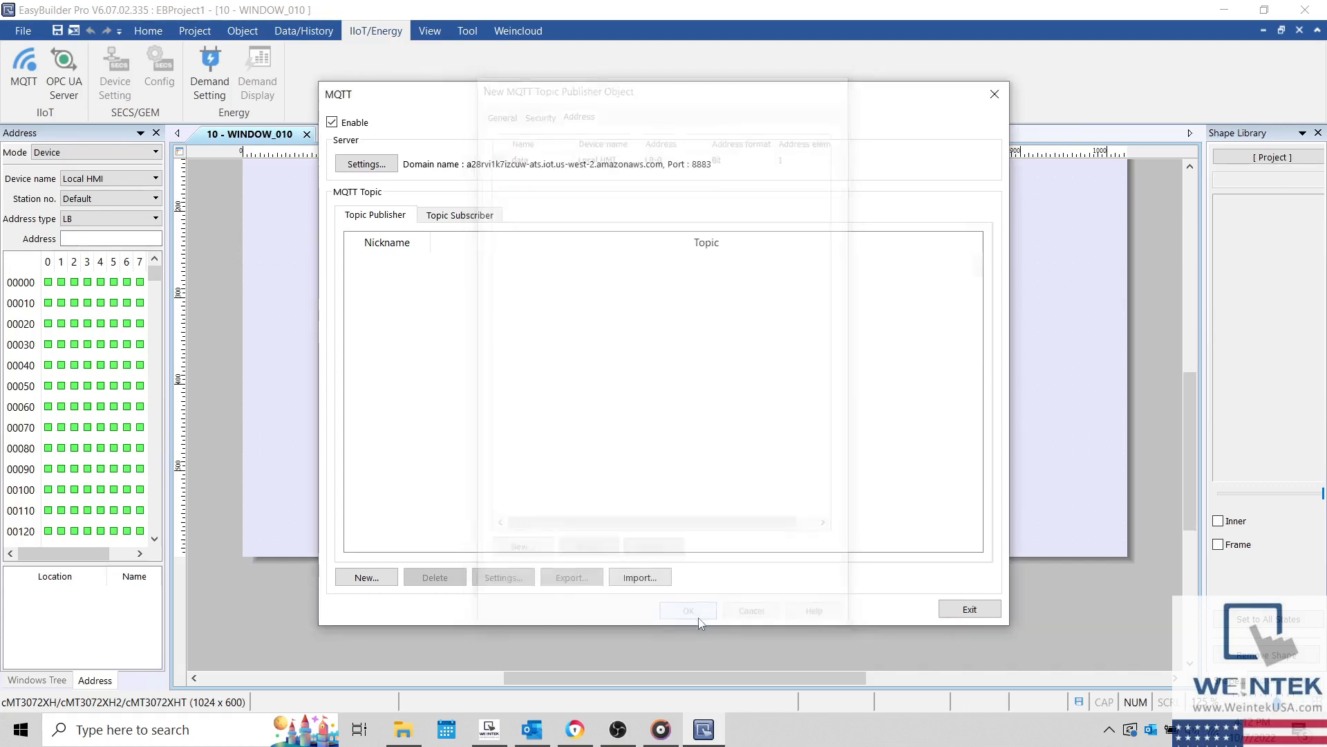
- Start a second topic publisher with the topic HMI/DATA/ADVANCED and the JSON (Advanced) content format
{"action": "left_click", "coordinate": [381, 586]}
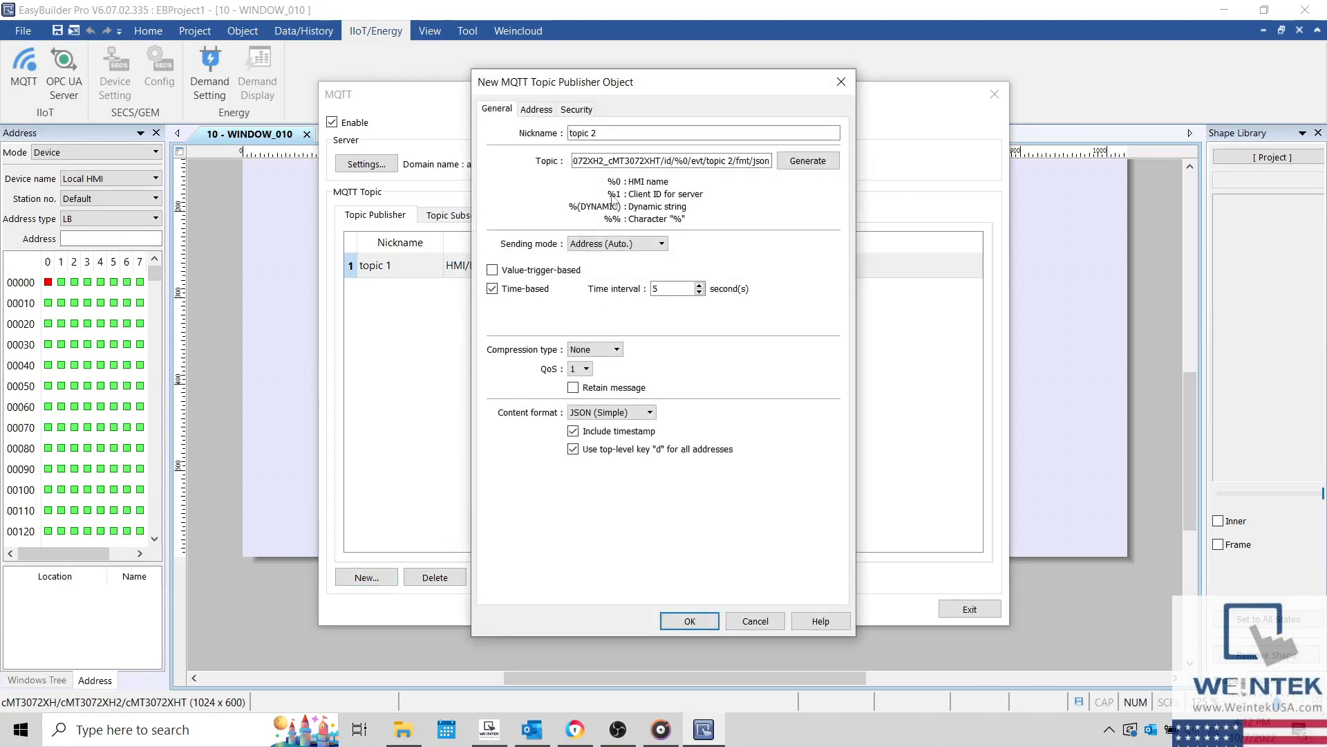
{"action": "key", "text": "ctrl+a"}
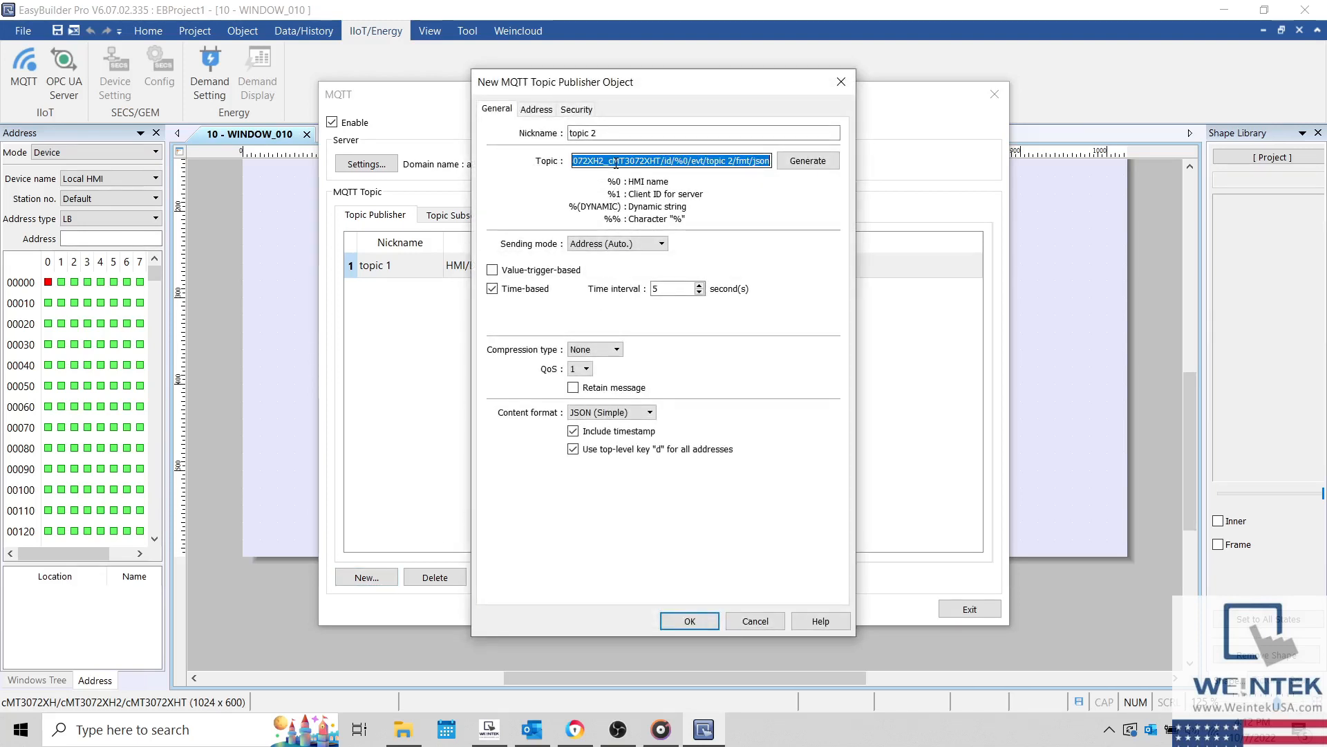
{"action": "type", "text": "HMI/D"}
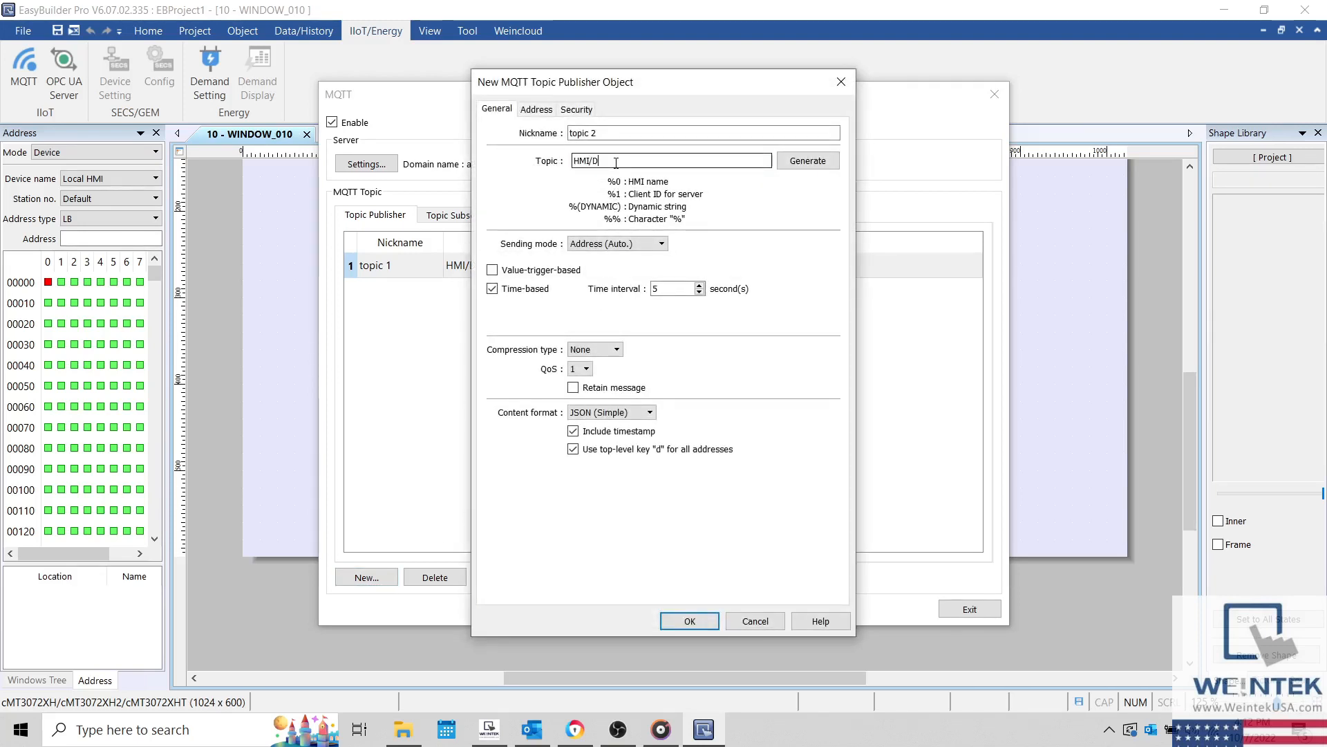
{"action": "type", "text": "ATA/ADVANCED"}
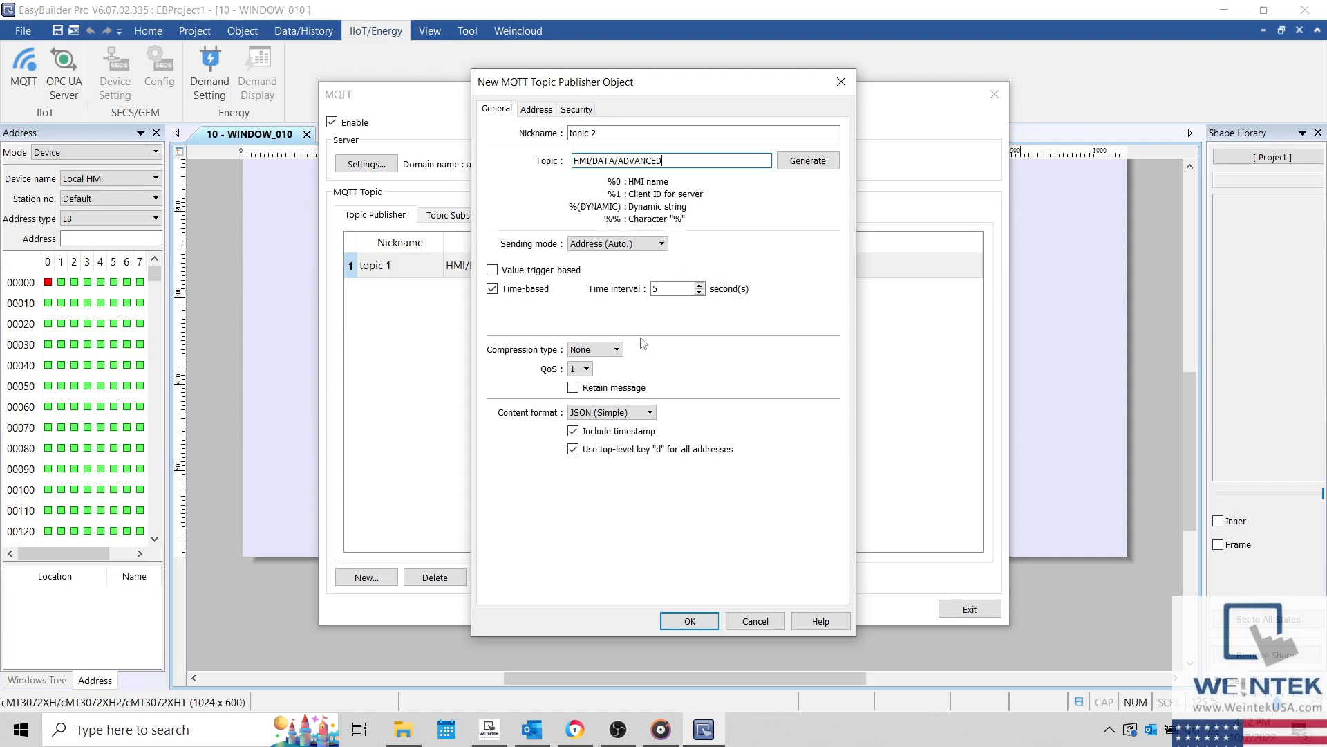
{"action": "left_click", "coordinate": [626, 417]}
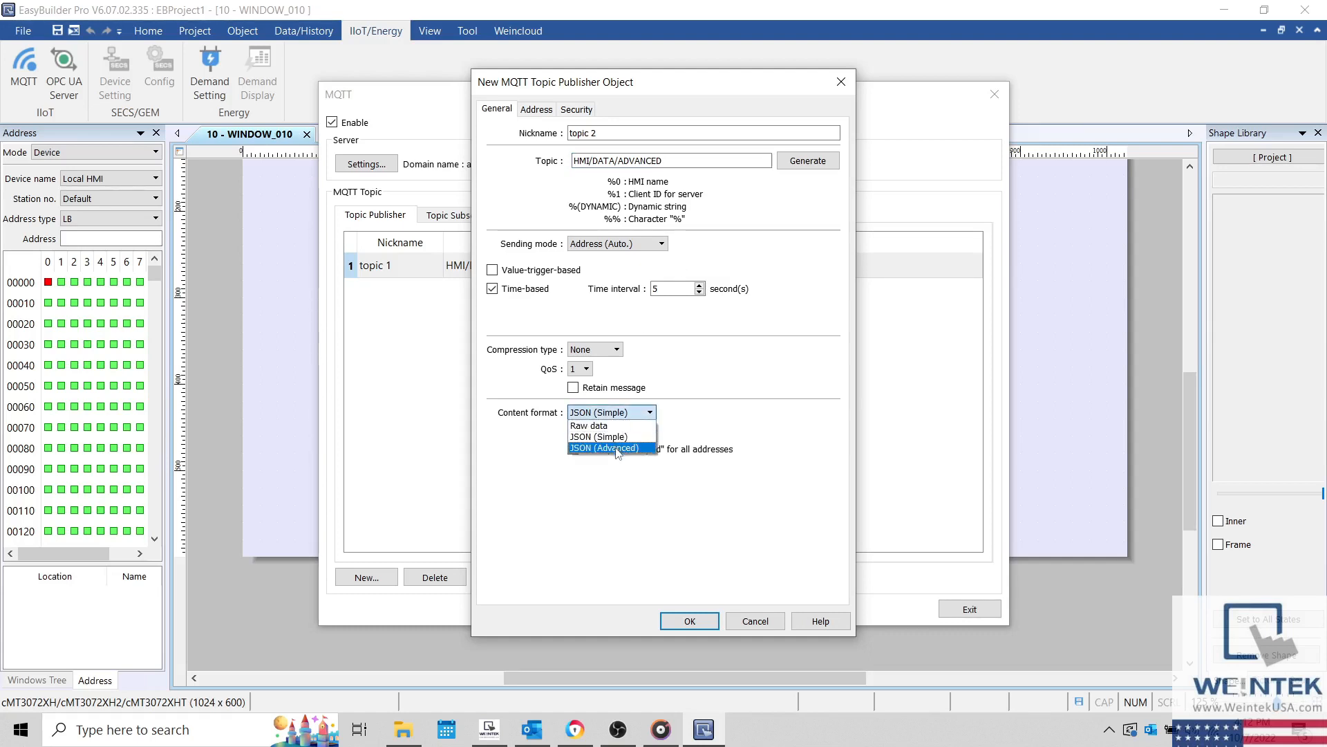
{"action": "left_click", "coordinate": [618, 448]}
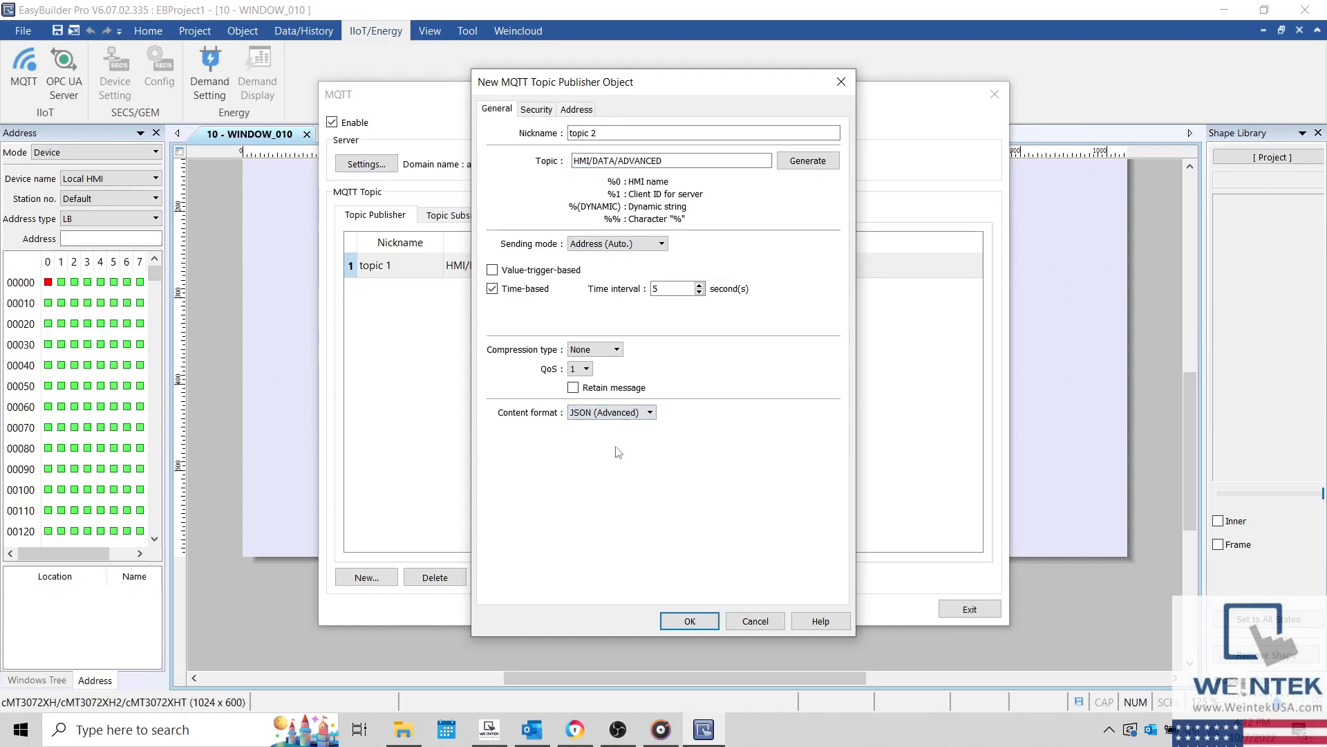
- Preview the JSON text of the second publisher's default payload and close the preview
{"action": "left_click", "coordinate": [578, 109]}
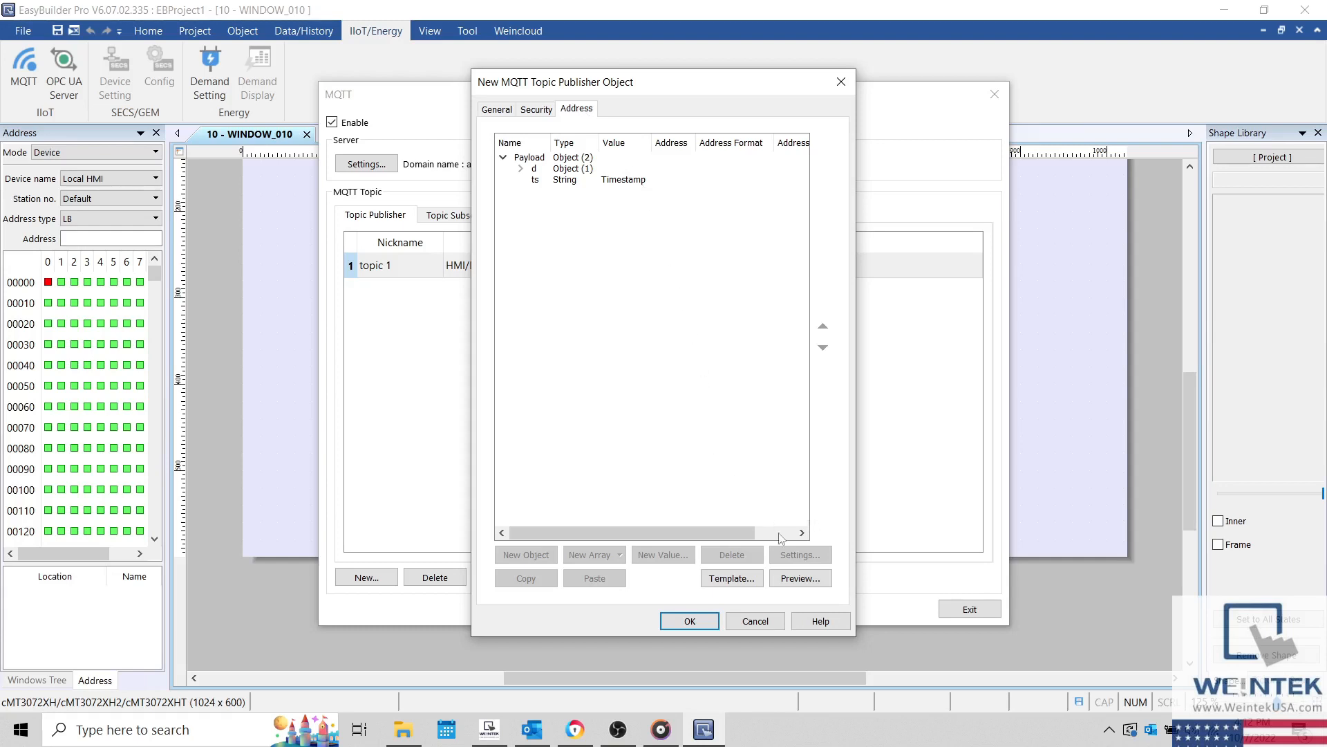
{"action": "left_click", "coordinate": [792, 580]}
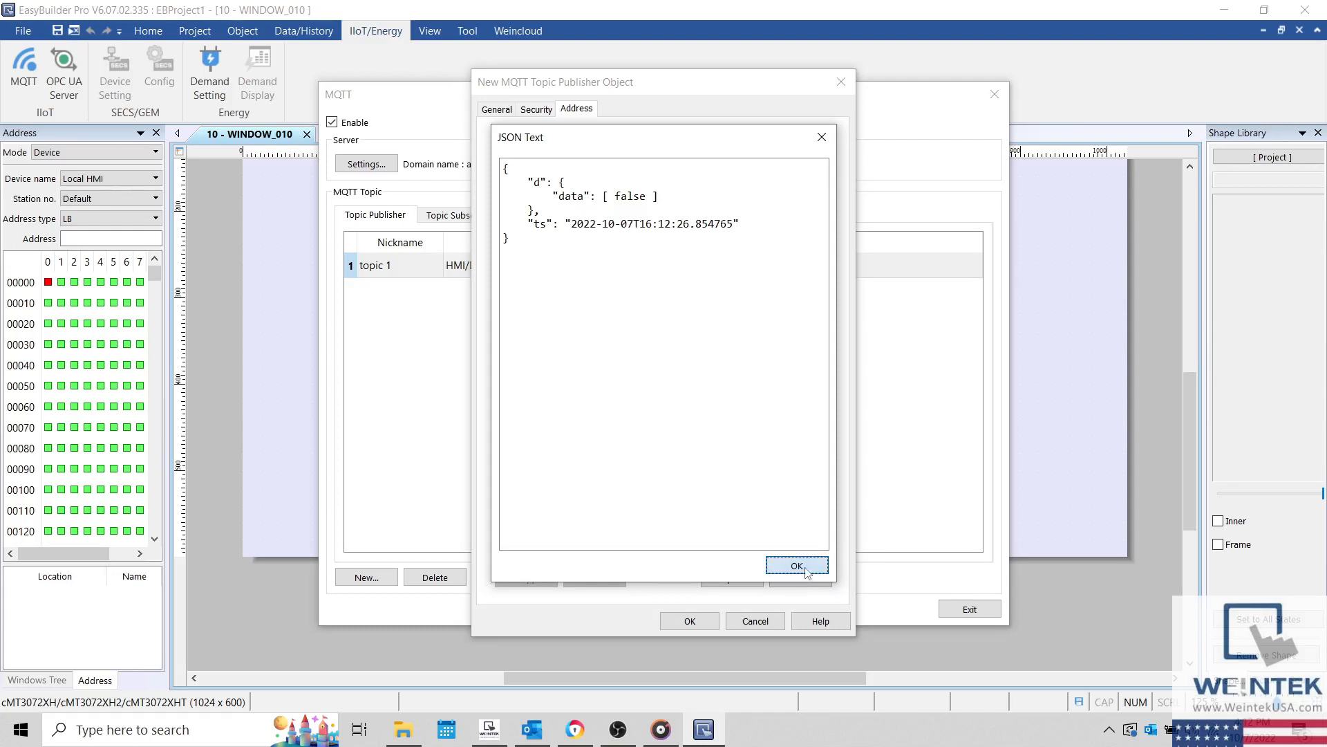
{"action": "left_click", "coordinate": [797, 567]}
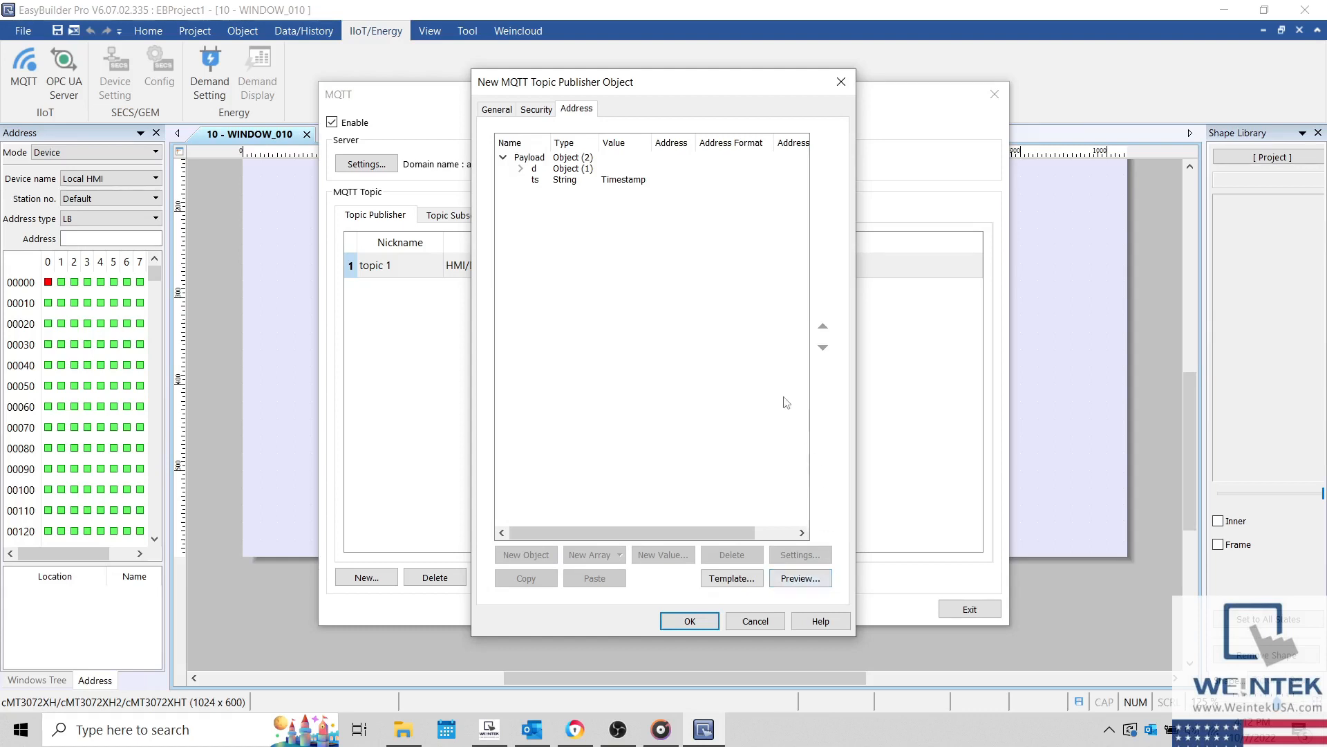
- Delete the default d object and ts timestamp from the payload
{"action": "left_click", "coordinate": [555, 171]}
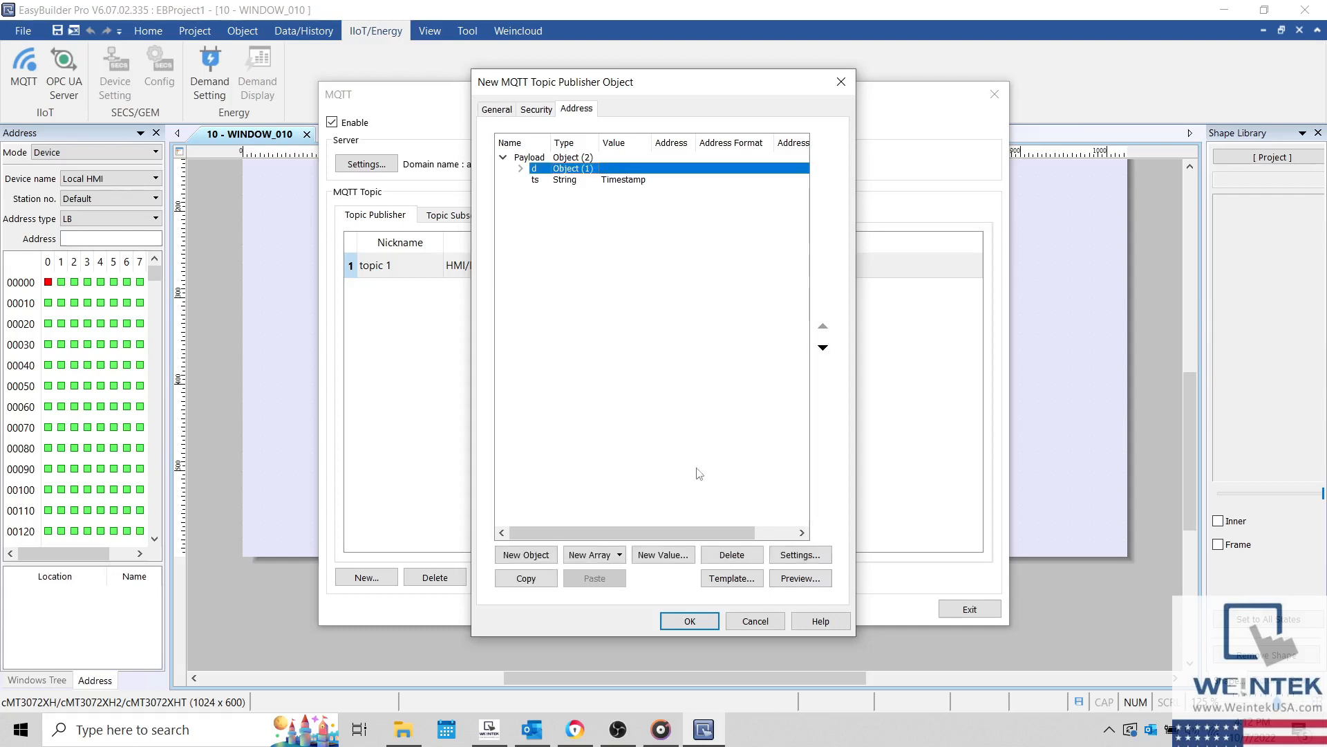
{"action": "left_click", "coordinate": [746, 562]}
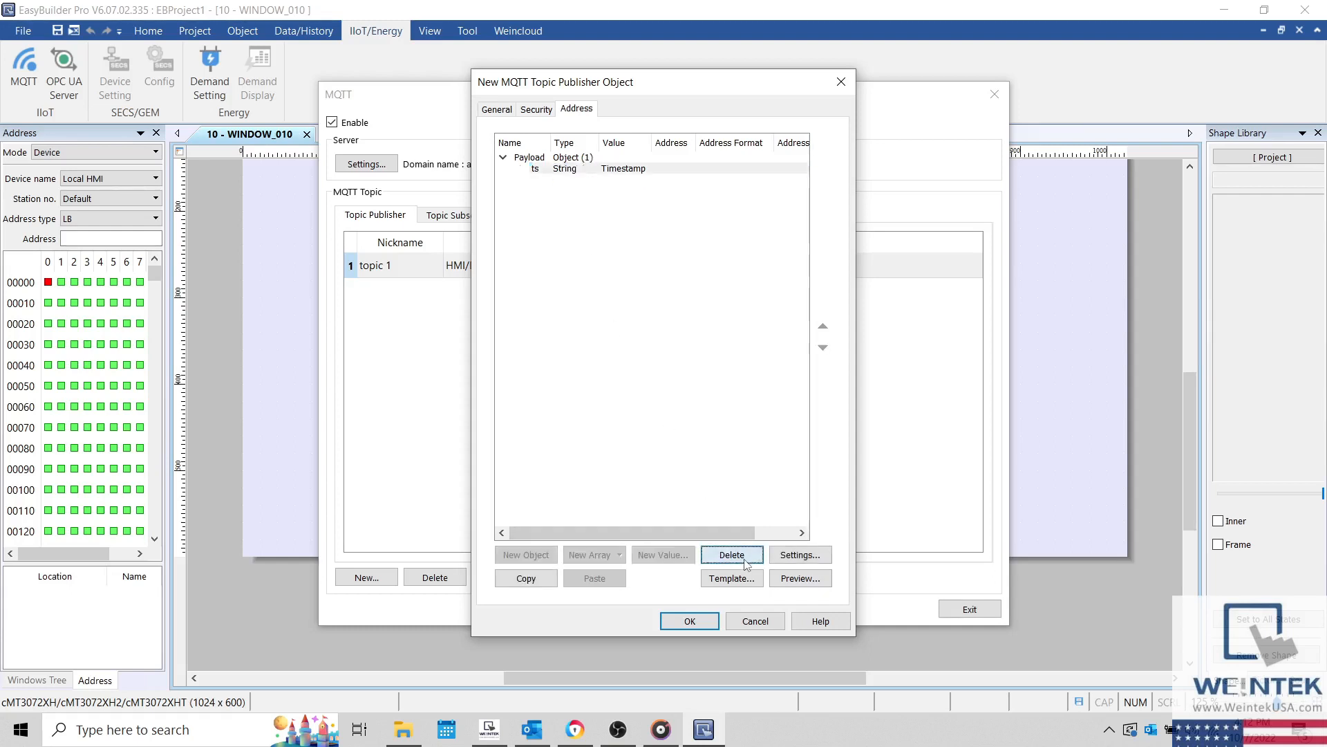
{"action": "left_click", "coordinate": [746, 563]}
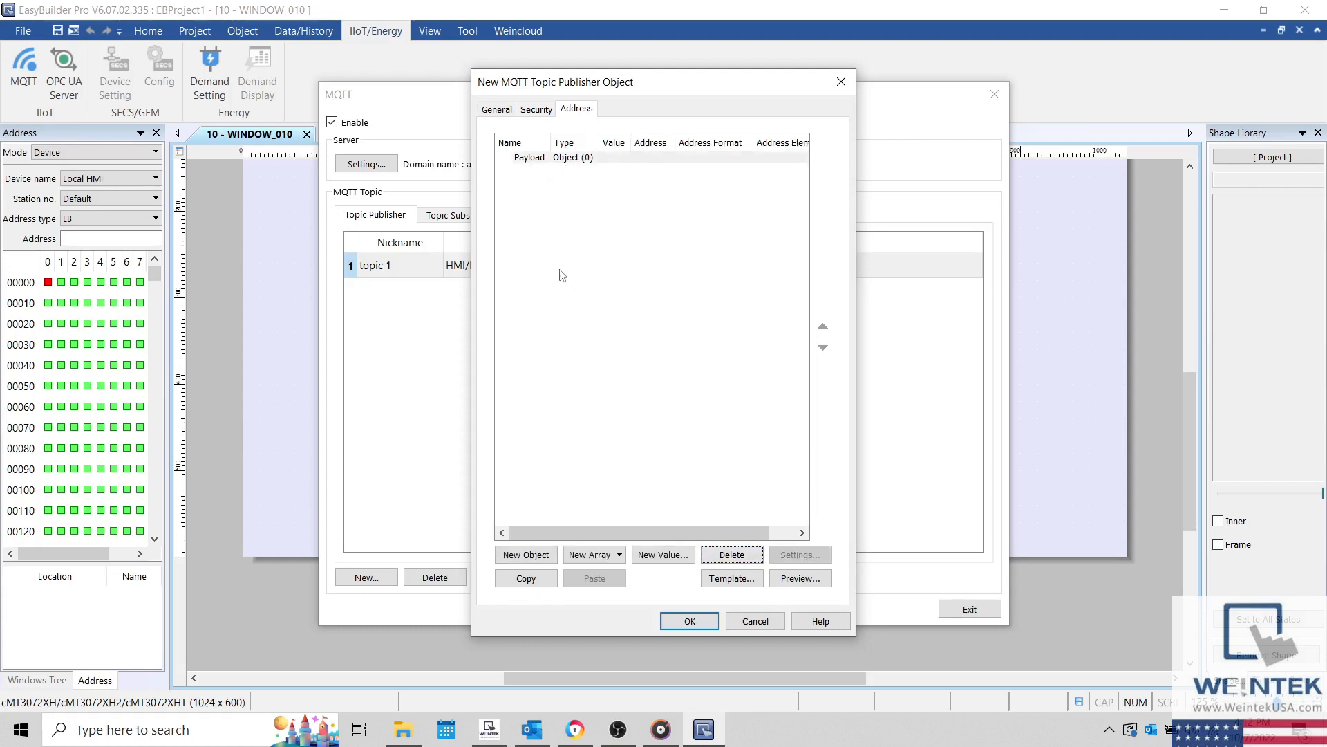
- Add a new object to the empty payload and rename it bits
{"action": "left_click", "coordinate": [526, 555]}
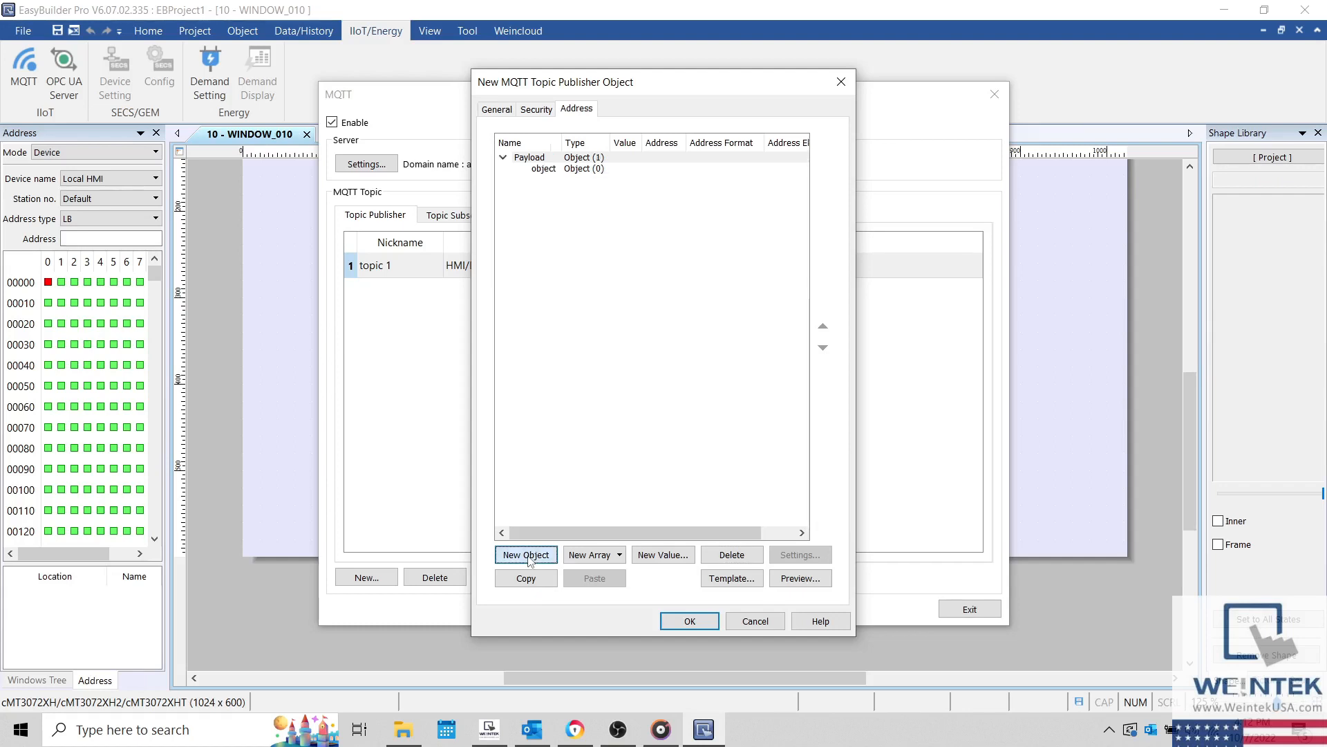
{"action": "left_click", "coordinate": [549, 170]}
{"action": "left_click", "coordinate": [548, 169]}
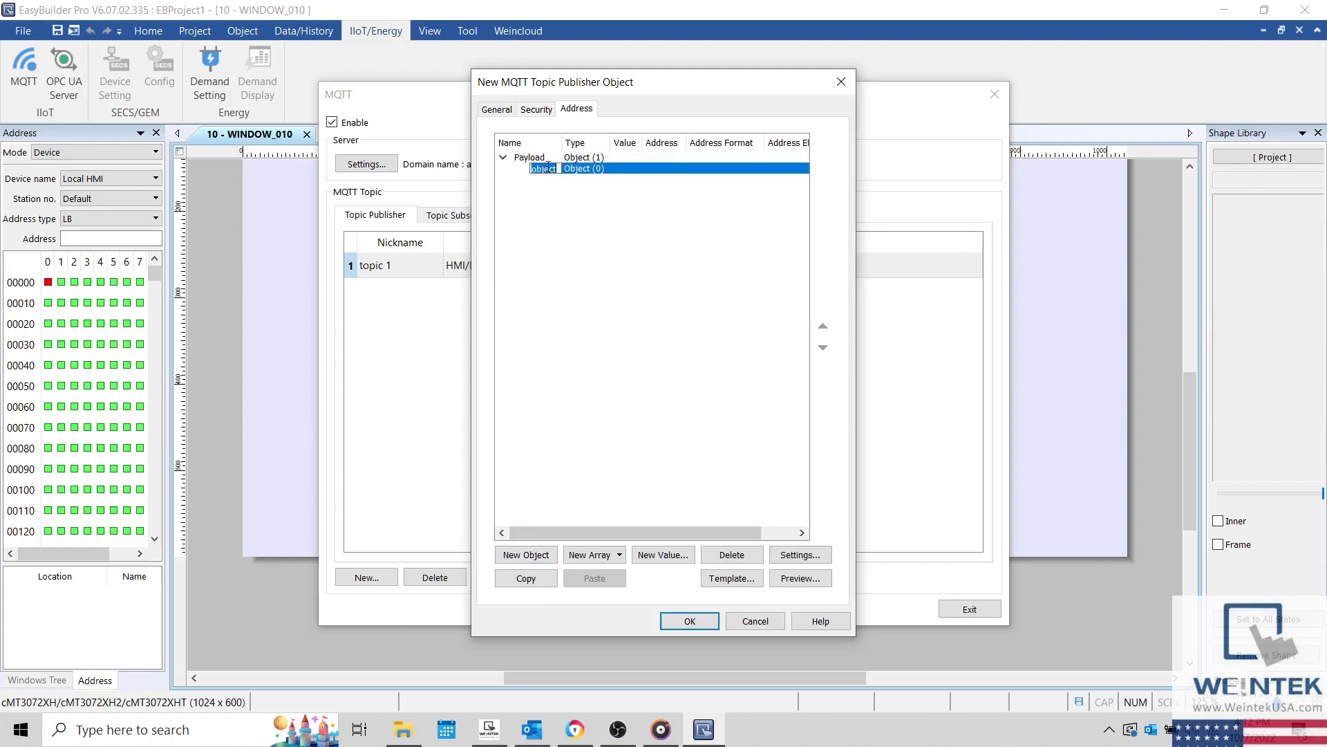
{"action": "type", "text": "bits"}
{"action": "key", "text": "Return"}
- Add a second object directly under Payload and rename it strings
{"action": "left_click", "coordinate": [549, 160]}
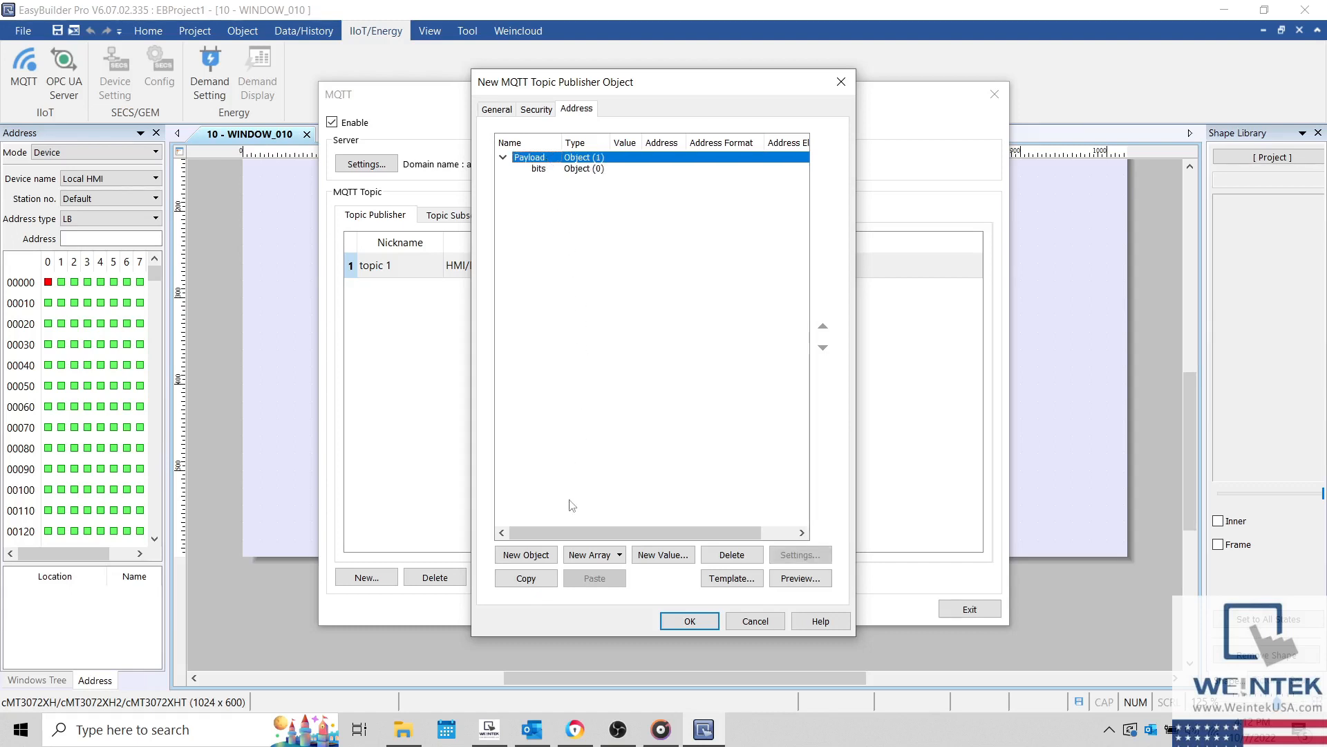
{"action": "left_click", "coordinate": [525, 554]}
{"action": "left_click", "coordinate": [551, 179]}
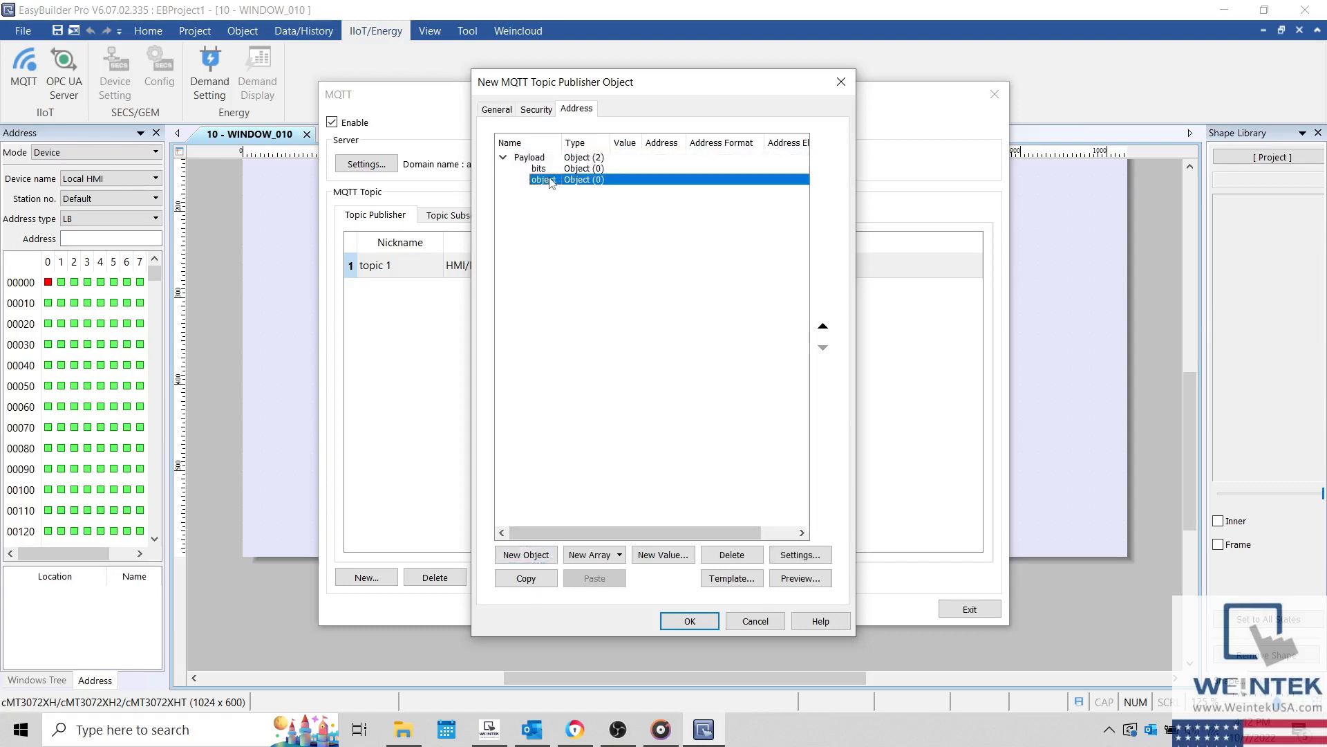
{"action": "left_click", "coordinate": [551, 179]}
{"action": "type", "text": "strings"}
{"action": "key", "text": "Return"}
- Add a Boolean value named bit1 to the bits object, read from address LB 1 of the Local HMI
{"action": "left_click", "coordinate": [546, 172]}
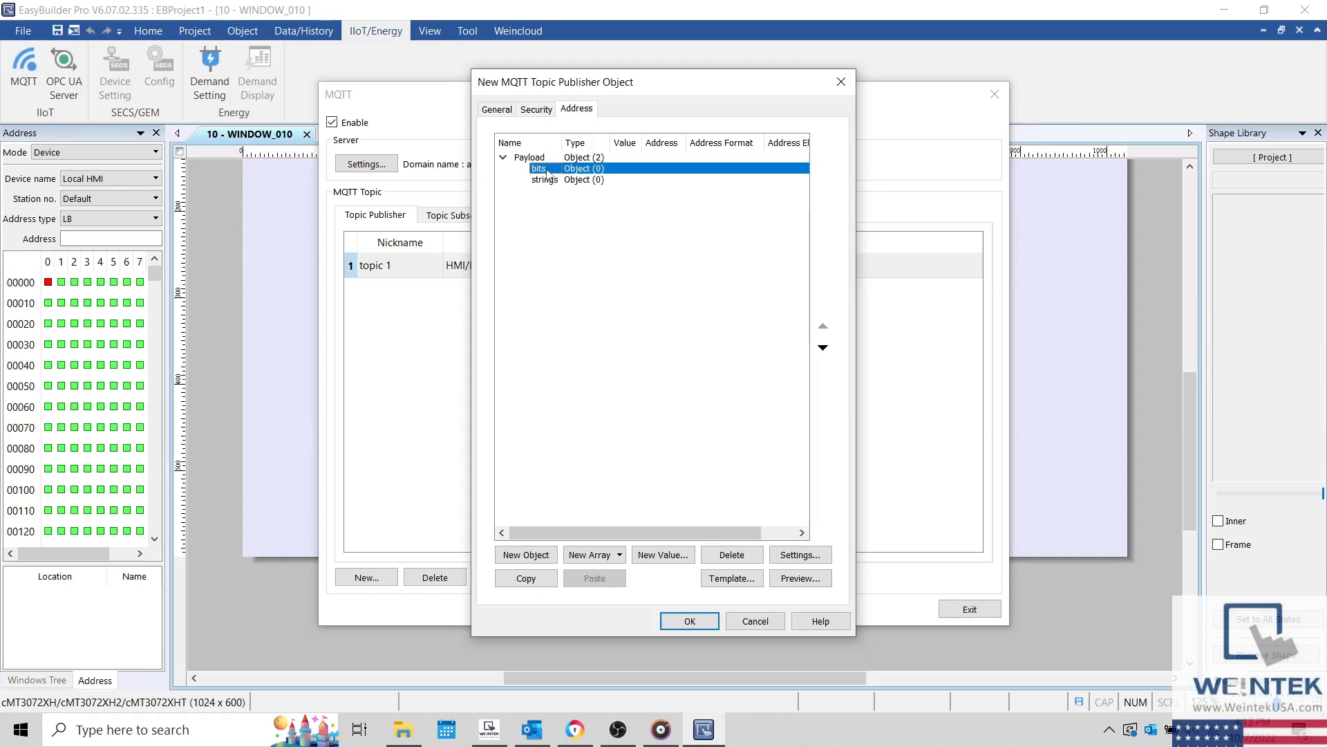
{"action": "left_click", "coordinate": [660, 554]}
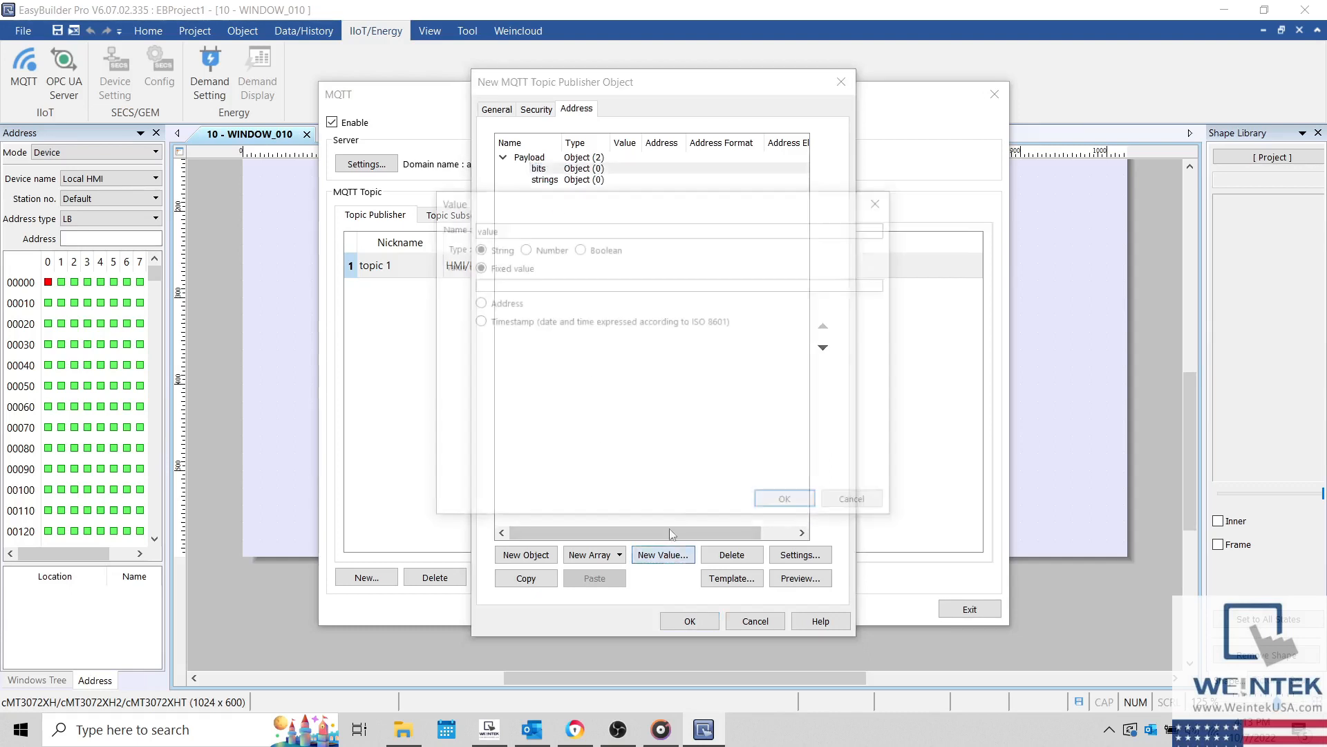
{"action": "type", "text": "bi"}
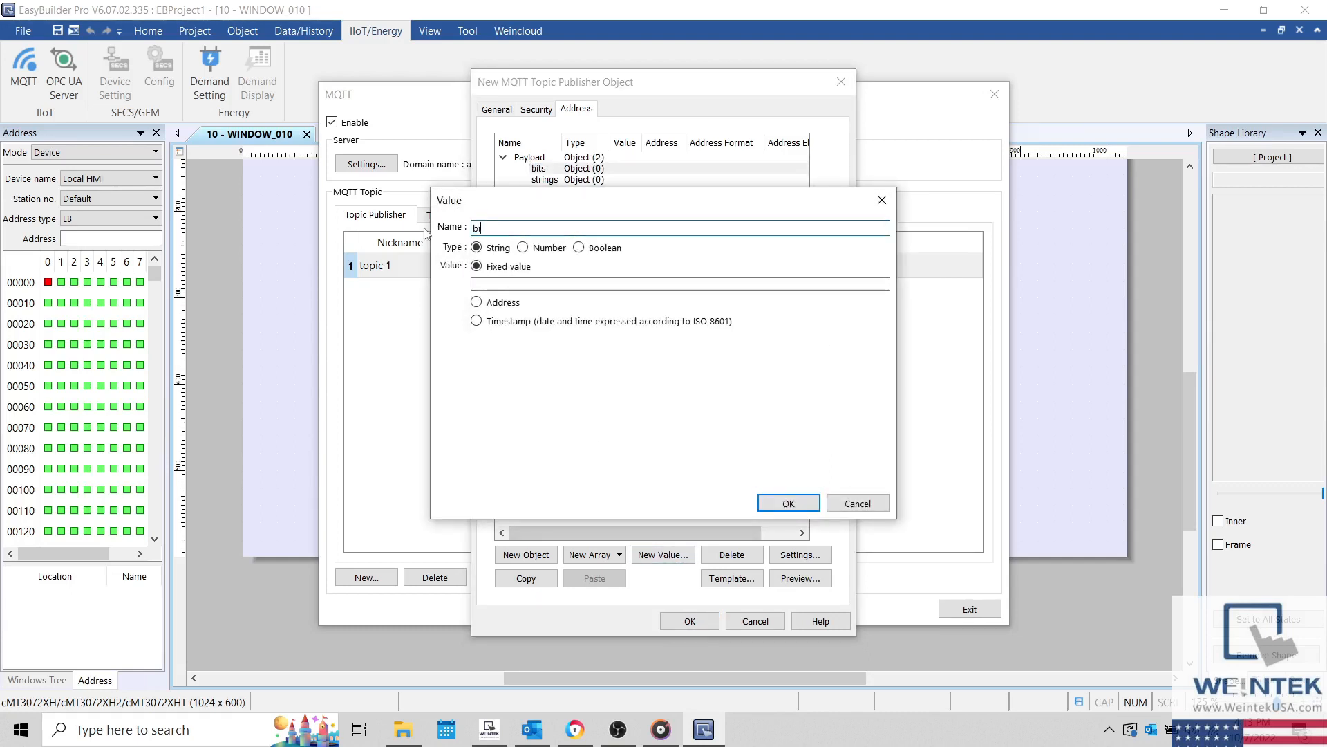
{"action": "type", "text": "t1"}
{"action": "left_click", "coordinate": [579, 247]}
{"action": "left_click", "coordinate": [490, 319]}
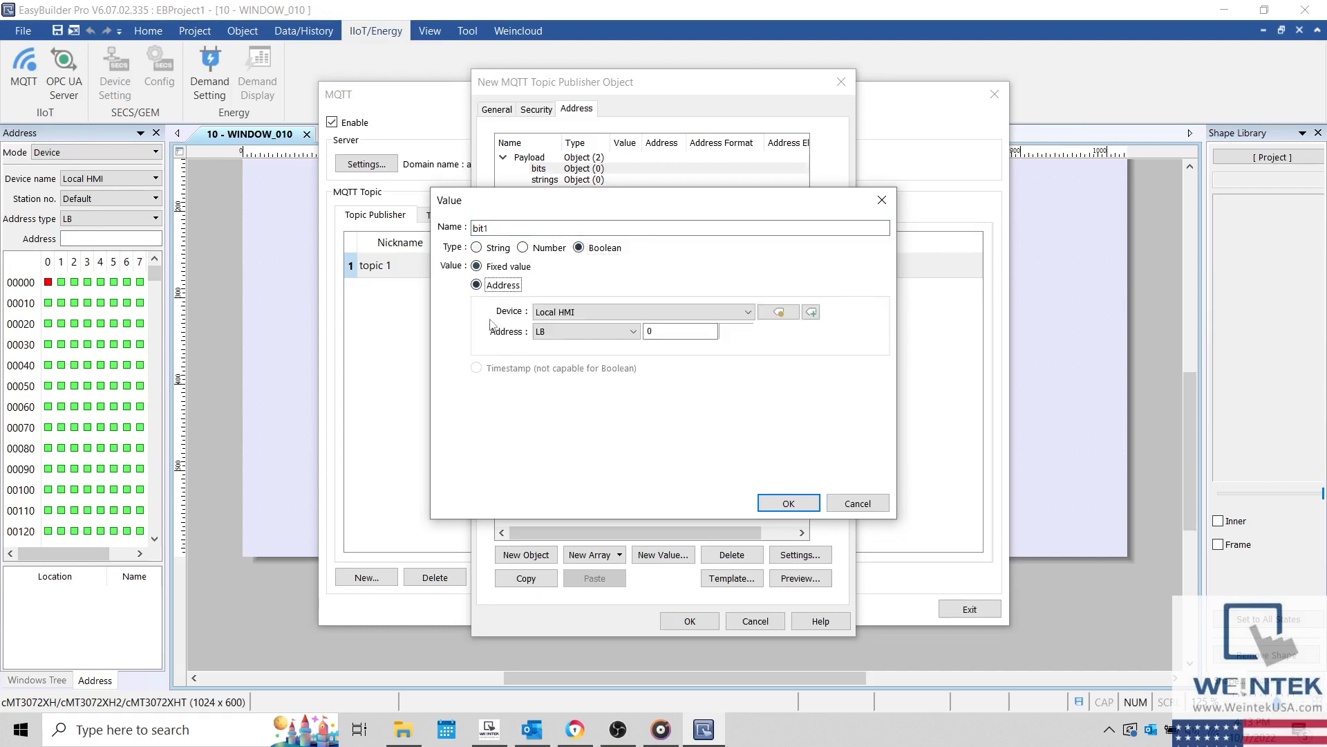
{"action": "left_click_drag", "start_coordinate": [664, 335], "coordinate": [632, 335]}
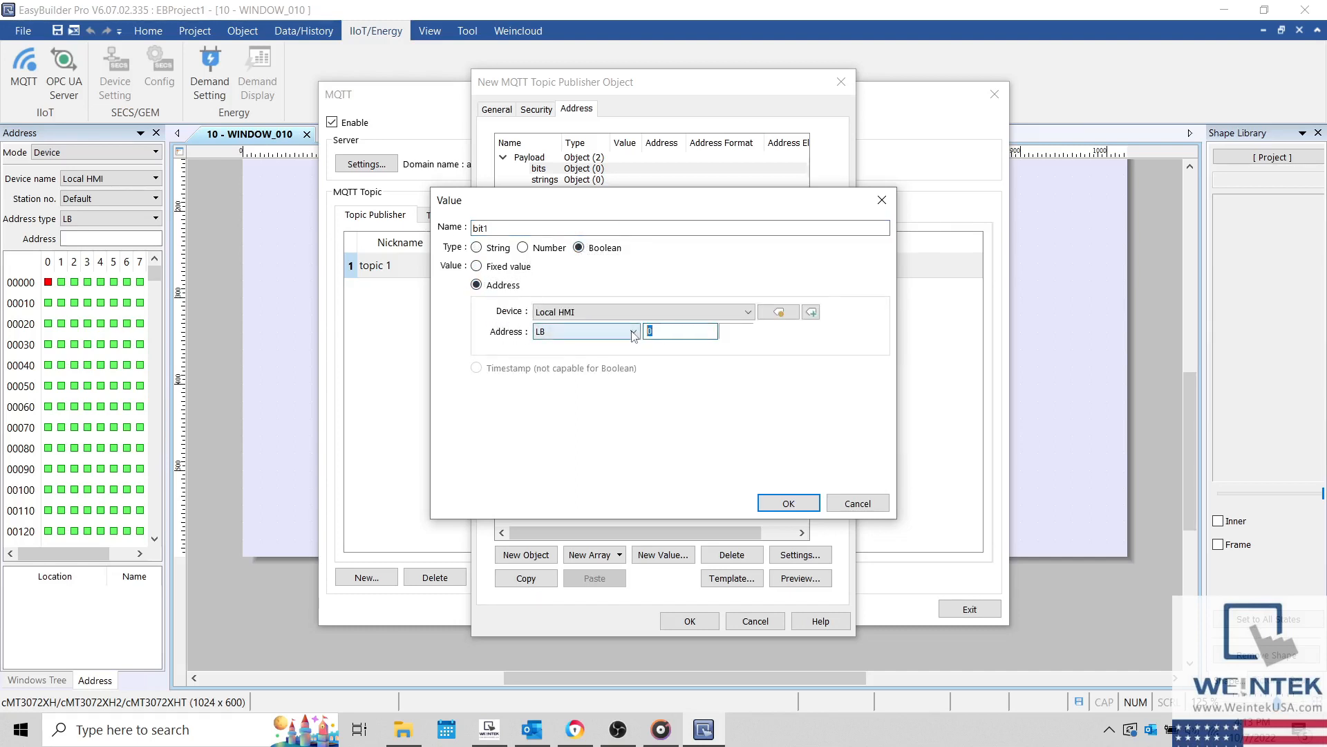
{"action": "type", "text": "1"}
{"action": "key", "text": "Return"}
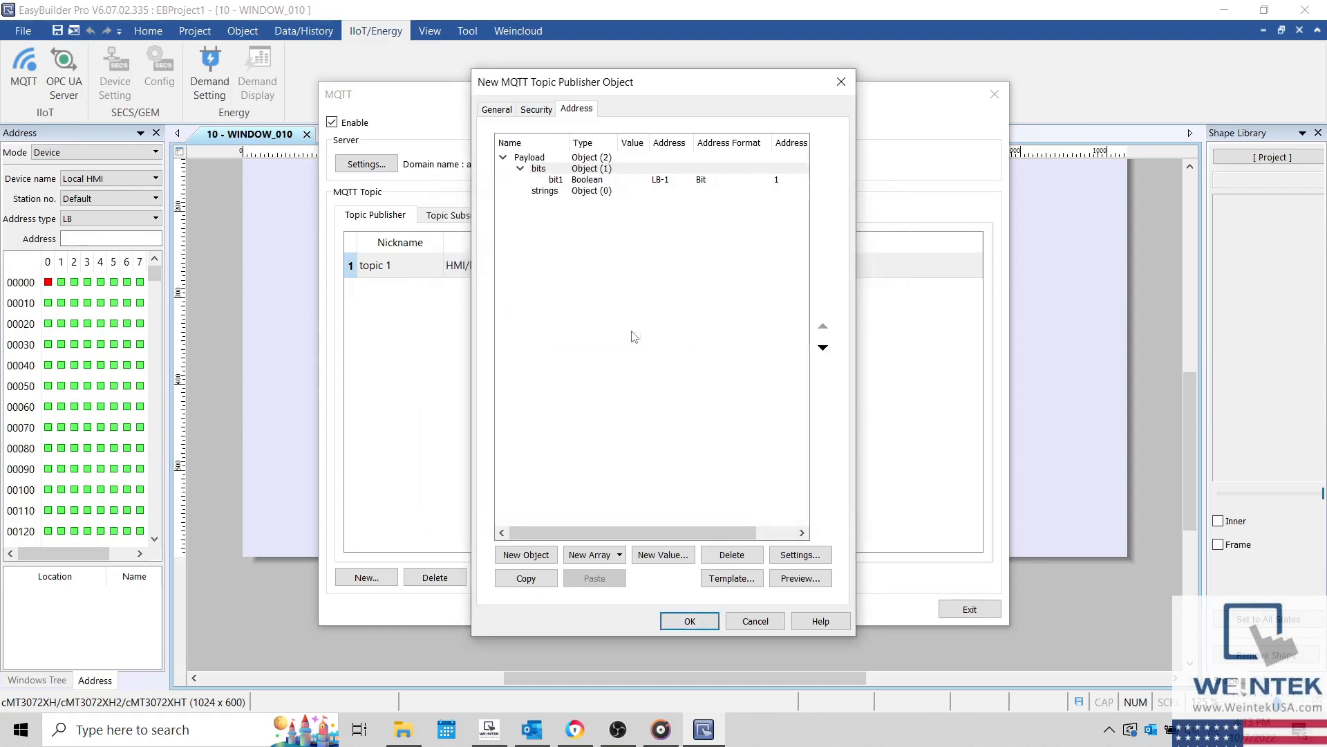
- Add a String value named string1 to the strings object, read from address LW 2 of the Local HMI
{"action": "left_click", "coordinate": [576, 192]}
{"action": "left_click", "coordinate": [662, 555]}
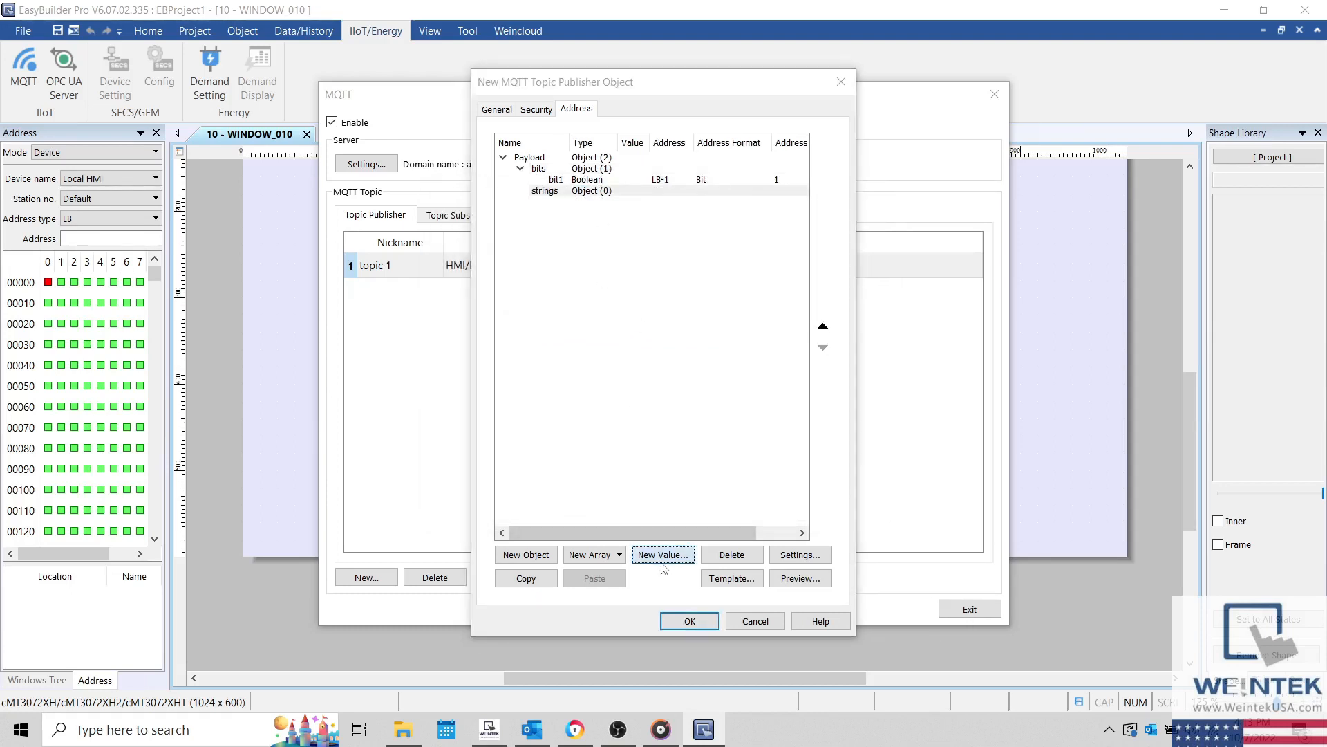
{"action": "left_click", "coordinate": [494, 251]}
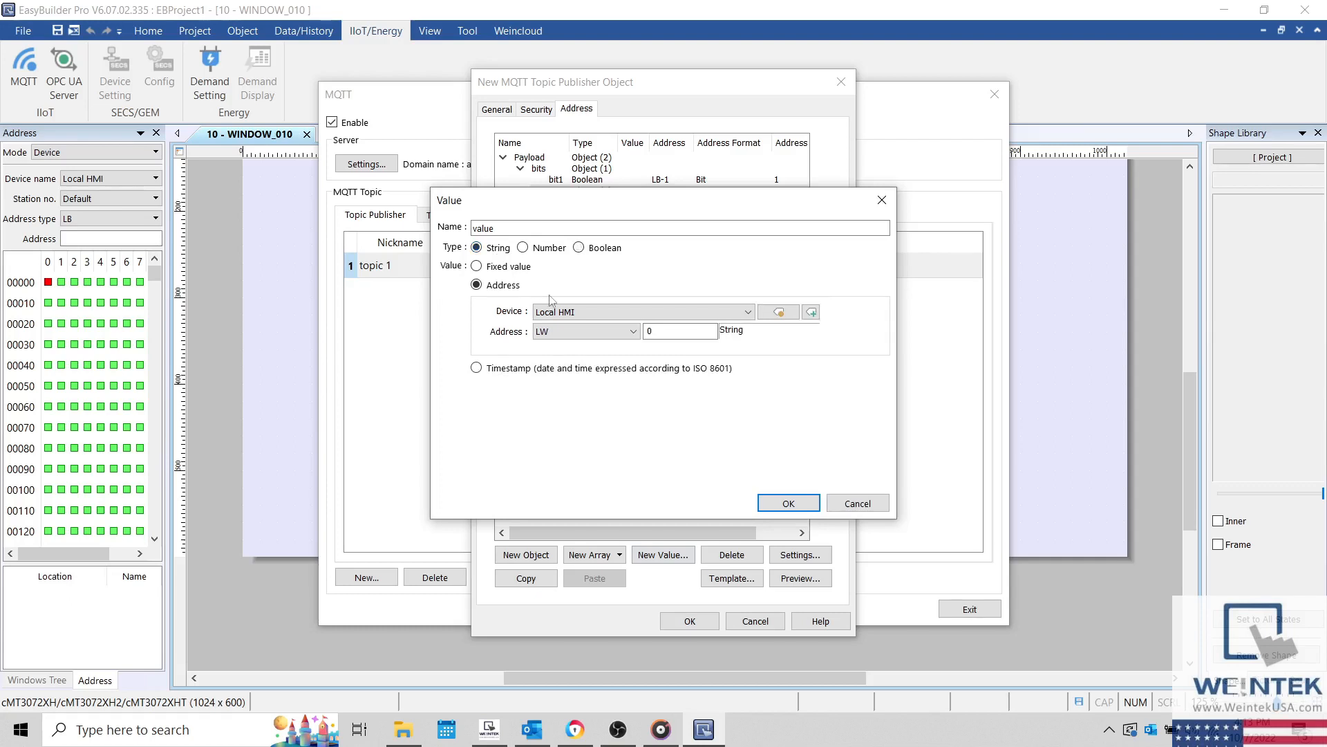
{"action": "double_click", "coordinate": [588, 228]}
{"action": "type", "text": "string1"}
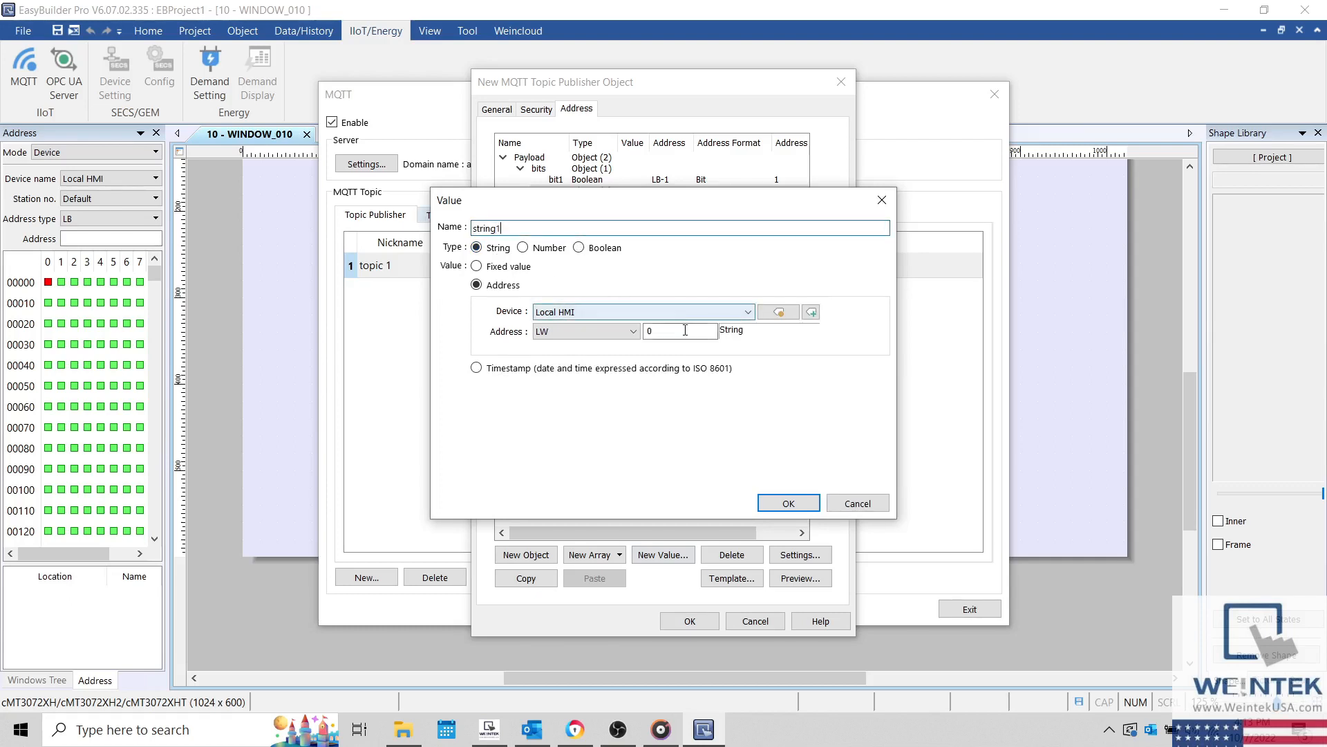
{"action": "left_click_drag", "start_coordinate": [684, 332], "coordinate": [520, 321]}
{"action": "type", "text": "2"}
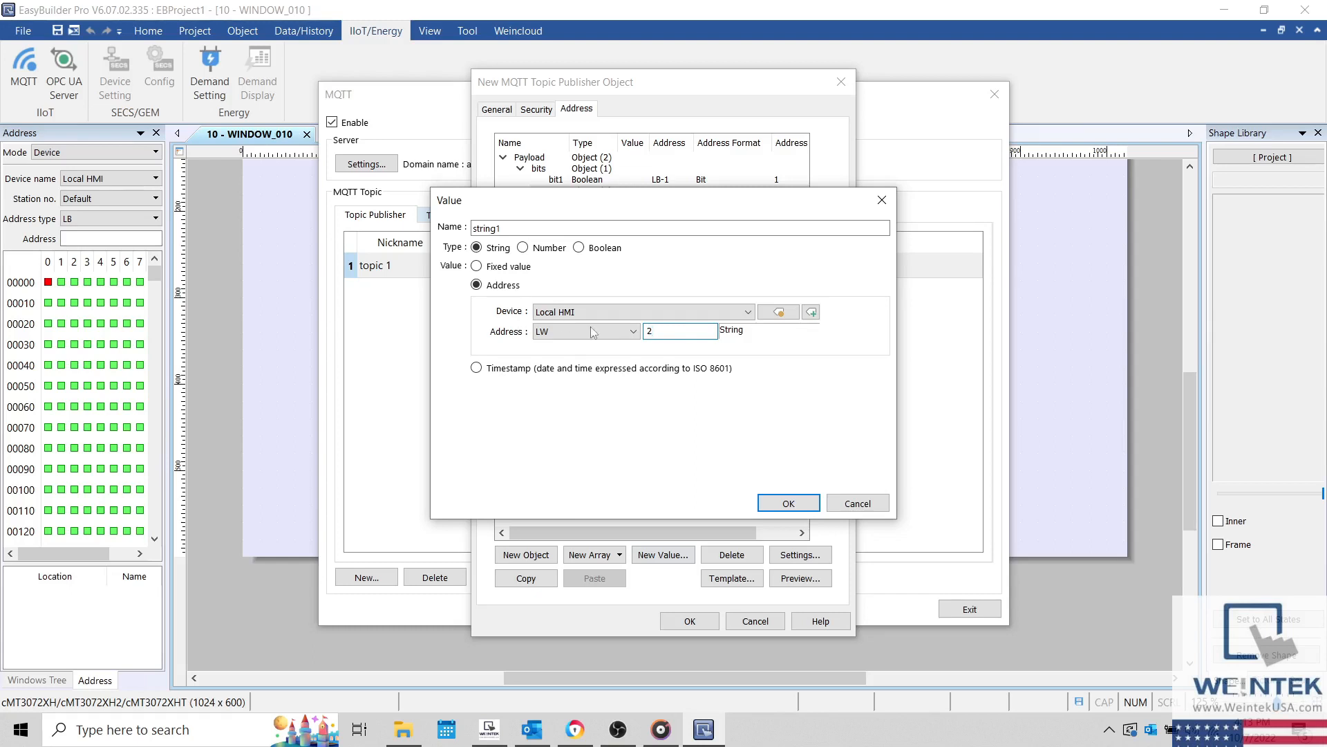
- Set the string1 address length to 10 words and save the value
{"action": "left_click", "coordinate": [777, 311]}
{"action": "left_click_drag", "start_coordinate": [551, 422], "coordinate": [507, 418]}
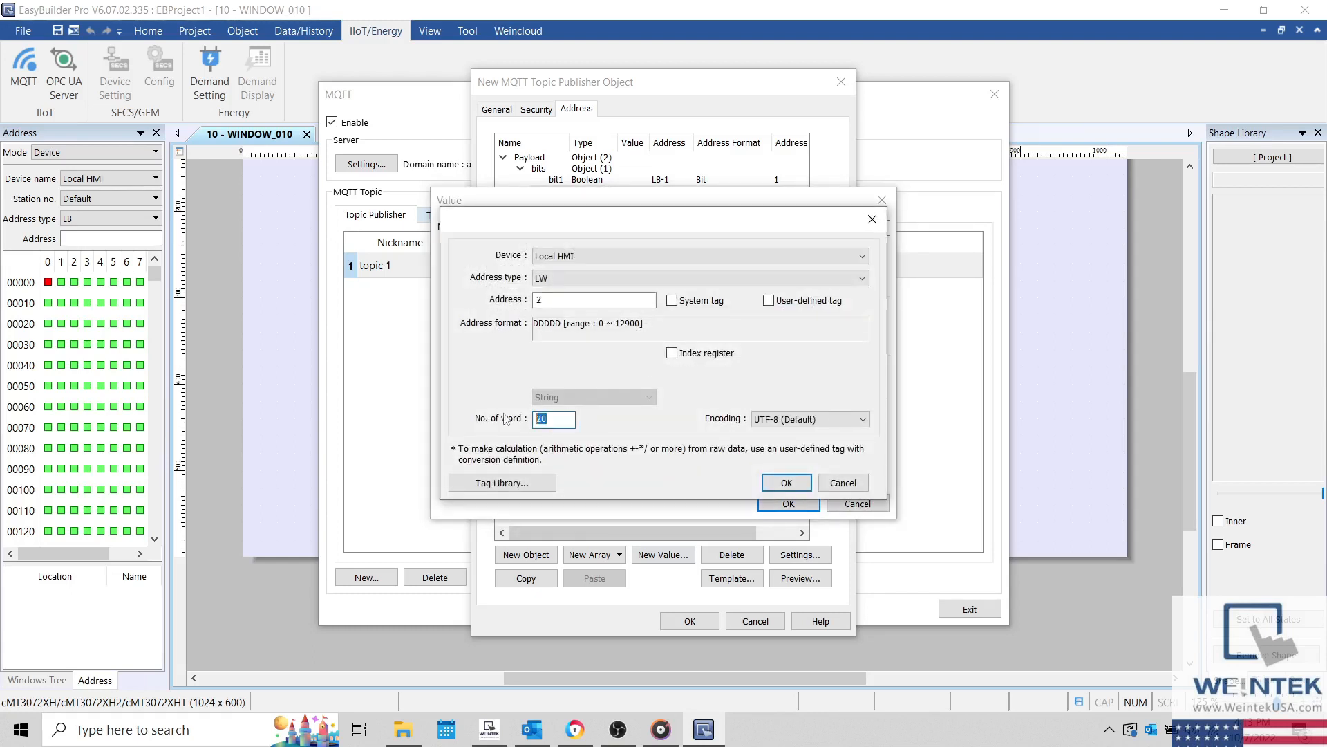
{"action": "type", "text": "10"}
{"action": "key", "text": "Return"}
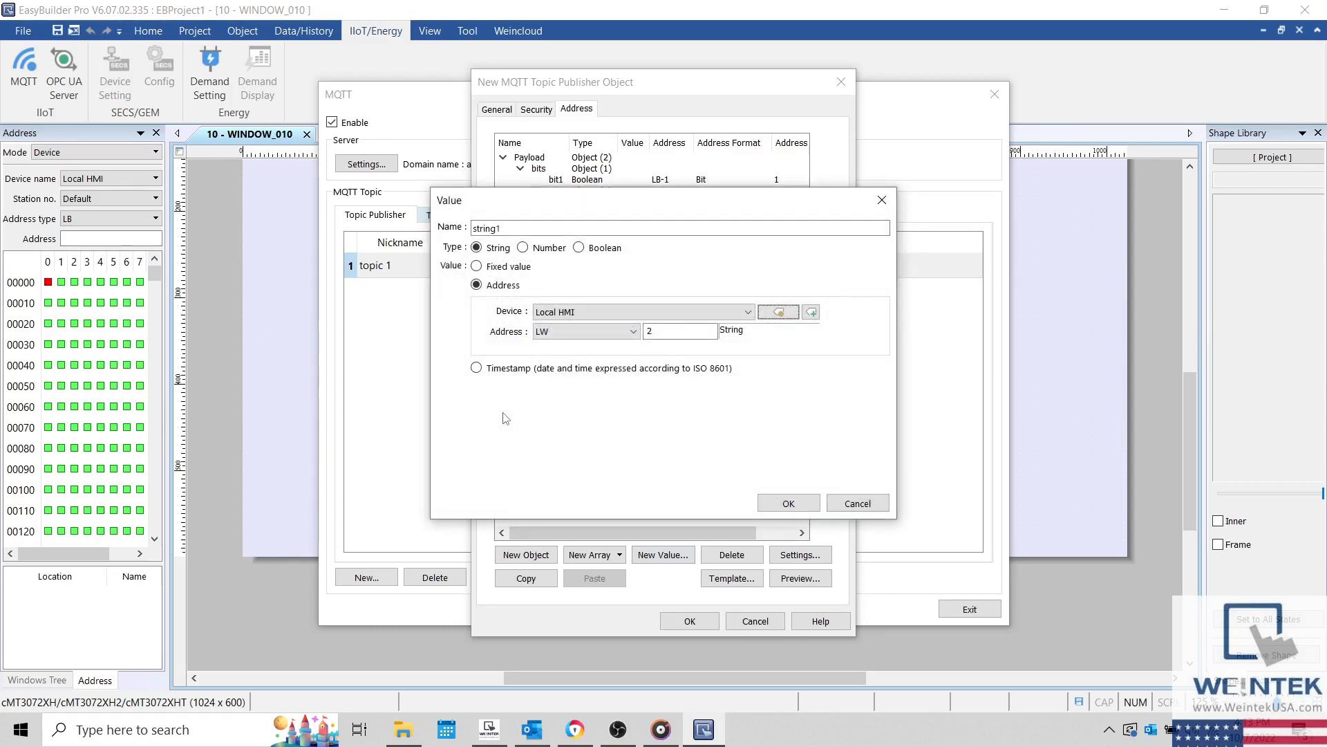
{"action": "left_click", "coordinate": [788, 503]}
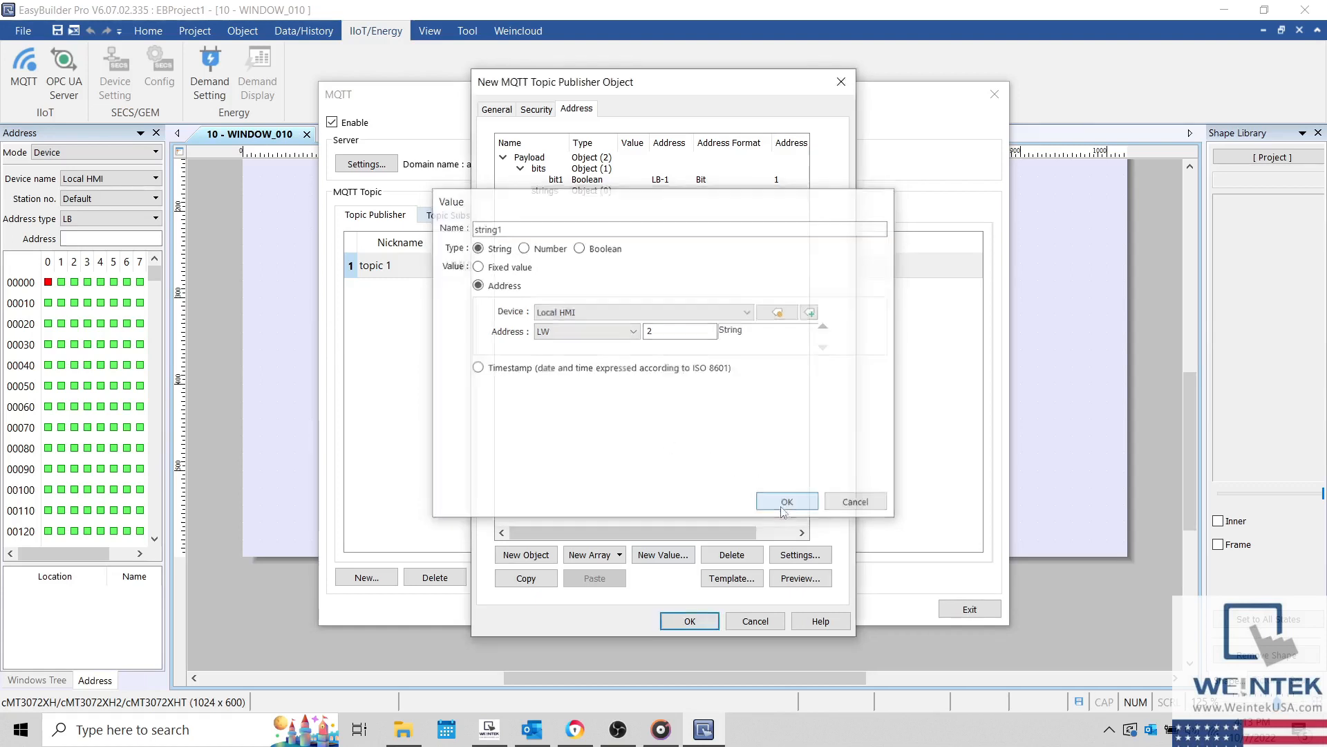
- Preview the payload's JSON text and save the advanced topic publisher
{"action": "left_click", "coordinate": [802, 579]}
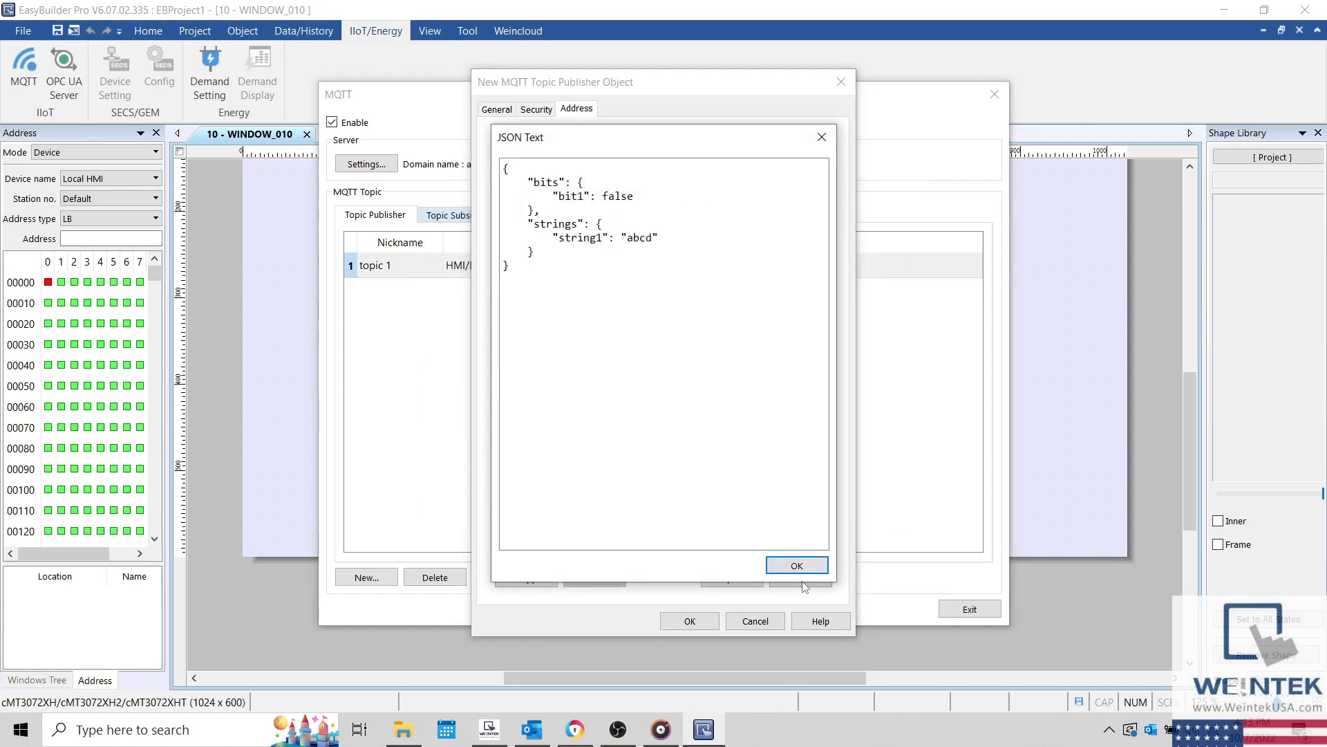
{"action": "left_click", "coordinate": [795, 564]}
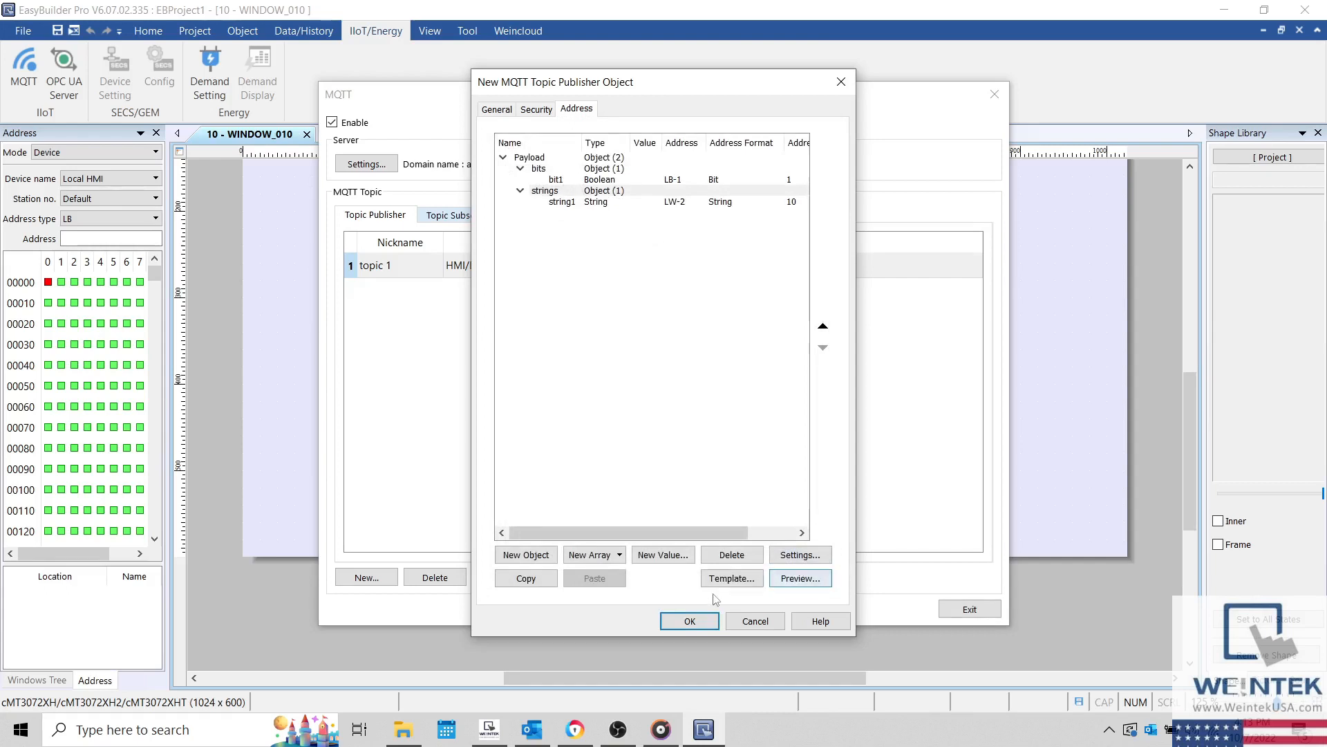
{"action": "left_click", "coordinate": [691, 621]}
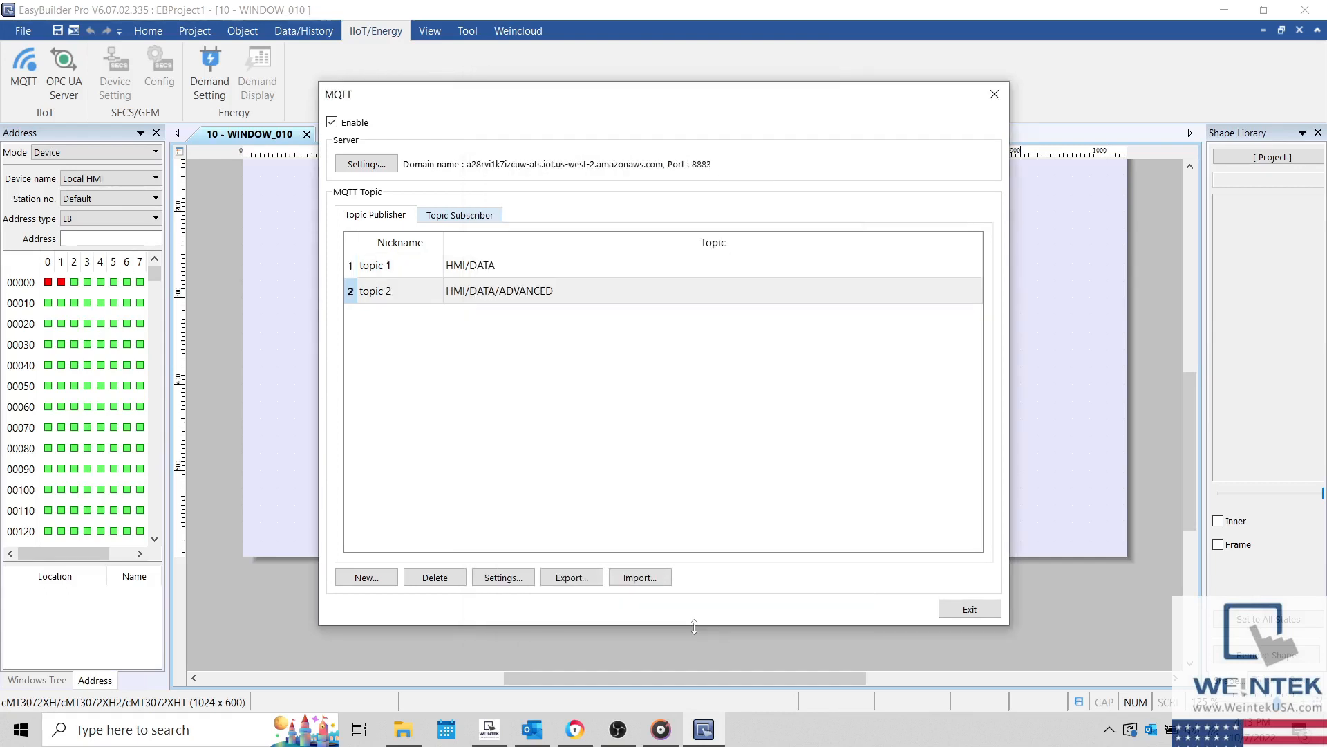
- Create a new topic subscriber with the topic HMI/DATA and QoS 1
{"action": "left_click", "coordinate": [466, 214]}
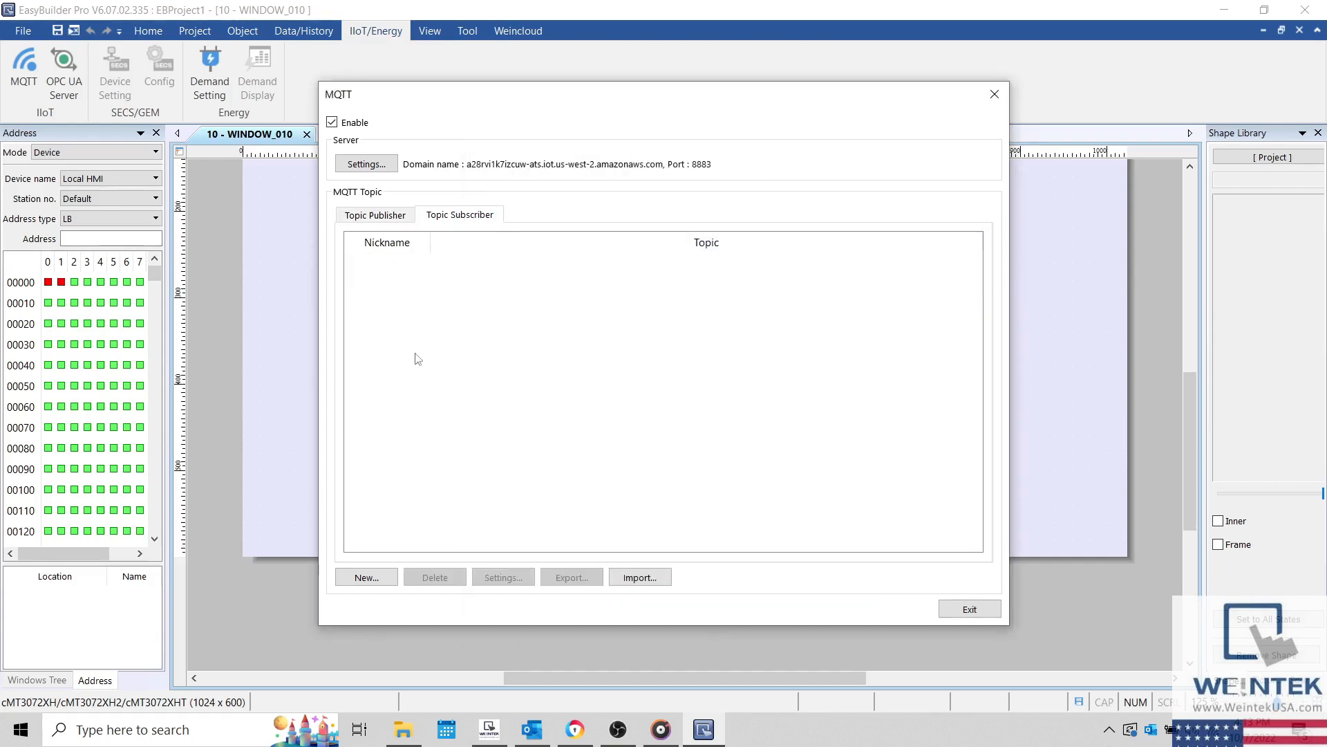
{"action": "left_click", "coordinate": [378, 588]}
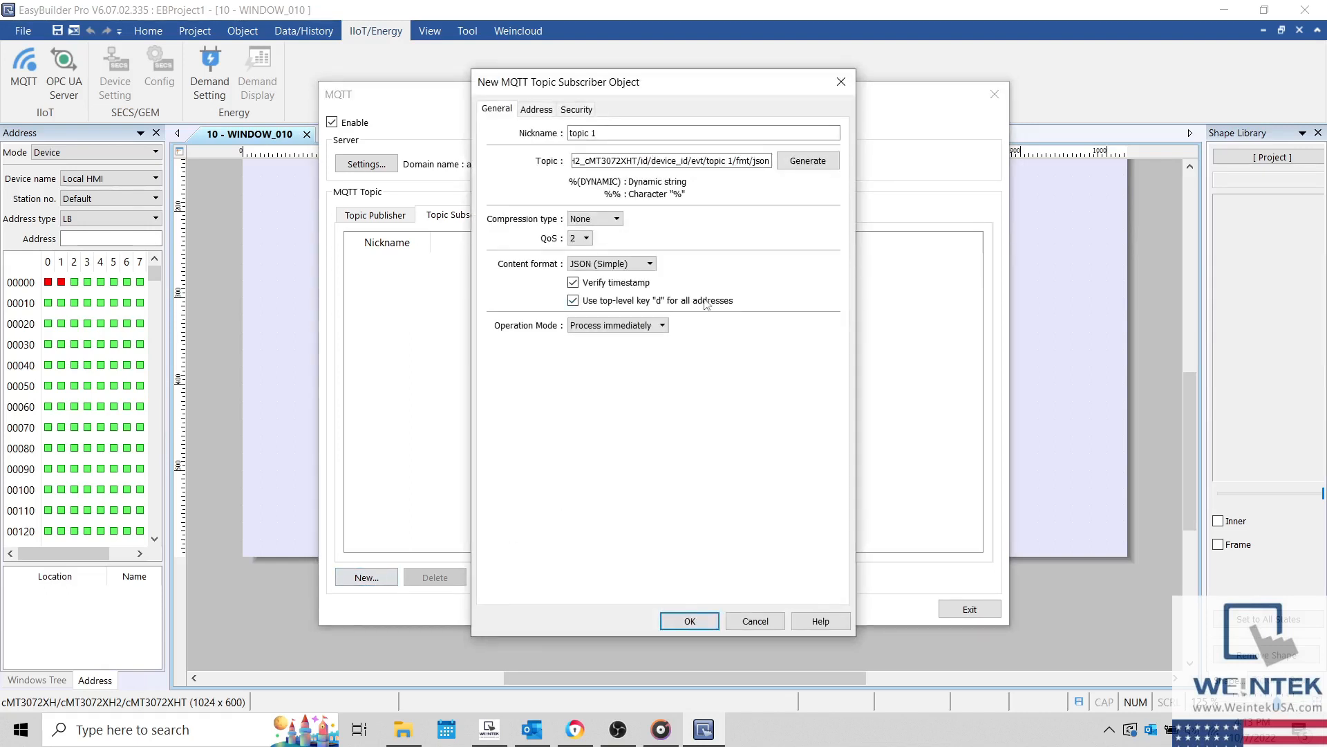
{"action": "triple_click", "coordinate": [695, 163]}
{"action": "type", "text": "H"}
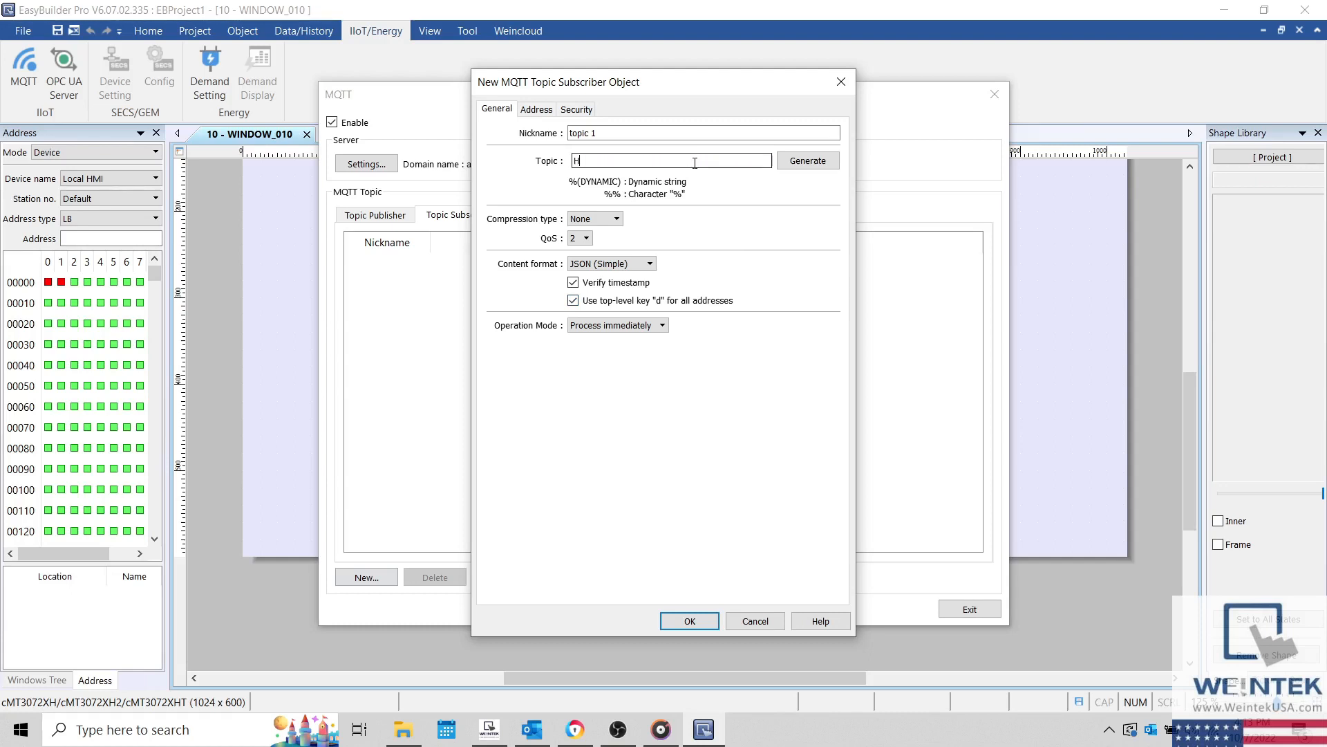
{"action": "type", "text": "MI/DATA"}
{"action": "left_click", "coordinate": [584, 238]}
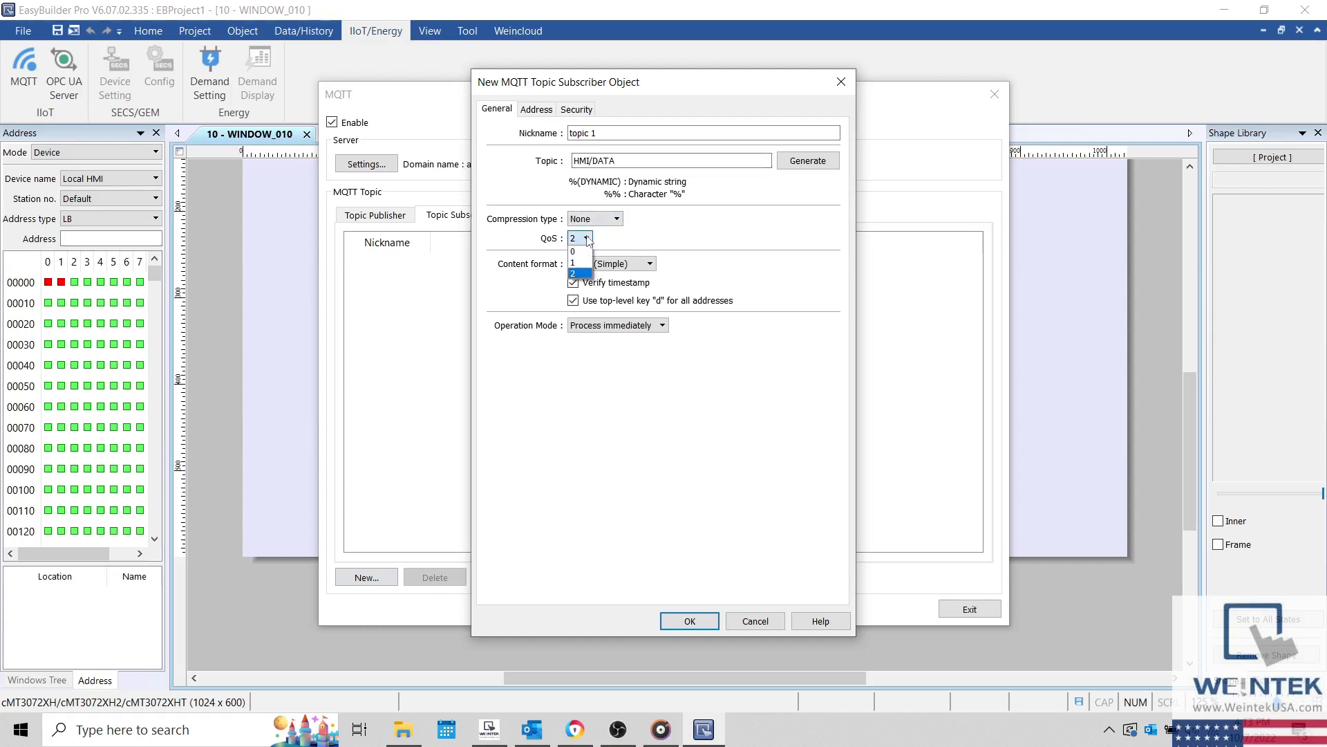
{"action": "left_click", "coordinate": [579, 262]}
{"action": "key", "text": "Tab"}
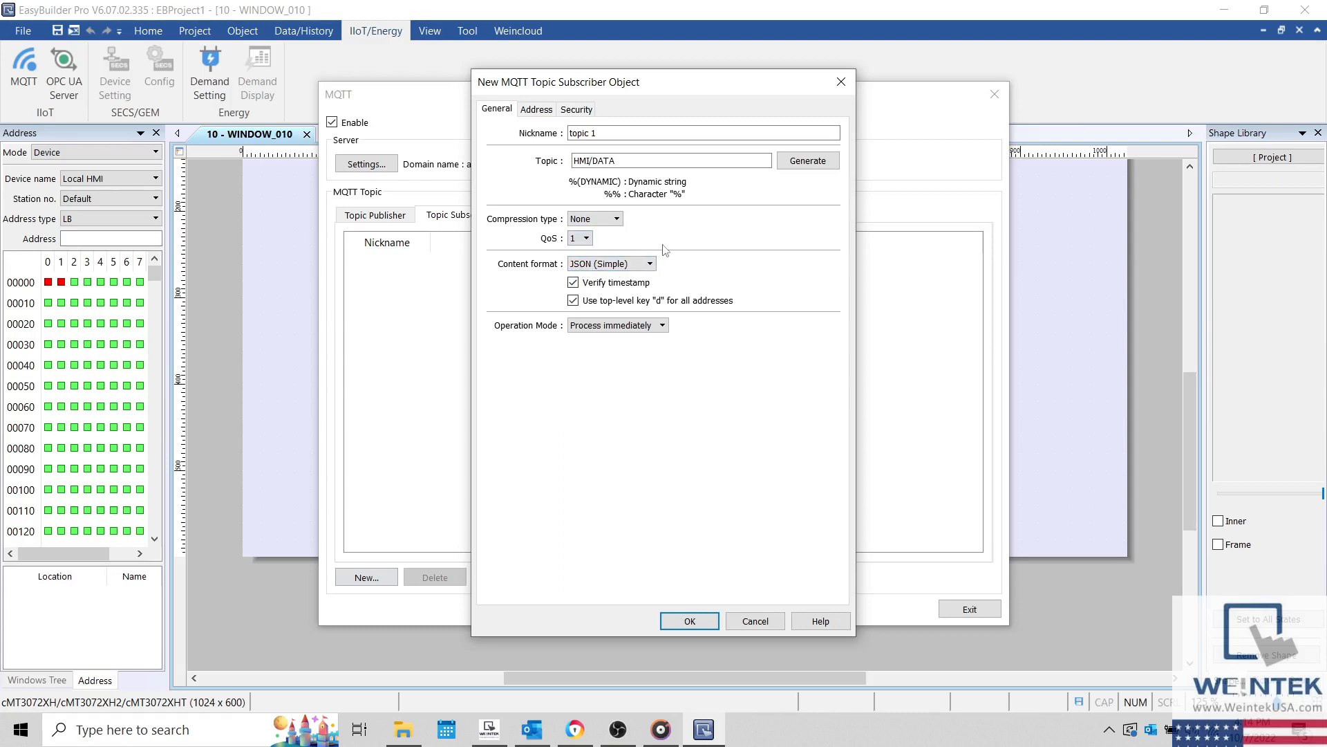
- Try a dynamic string in the subscriber topic with HMI/DATA/%(DYNAMIC), and restore the topic to HMI/DATA
{"action": "type", "text": "/"}
{"action": "type", "text": "%DYN"}
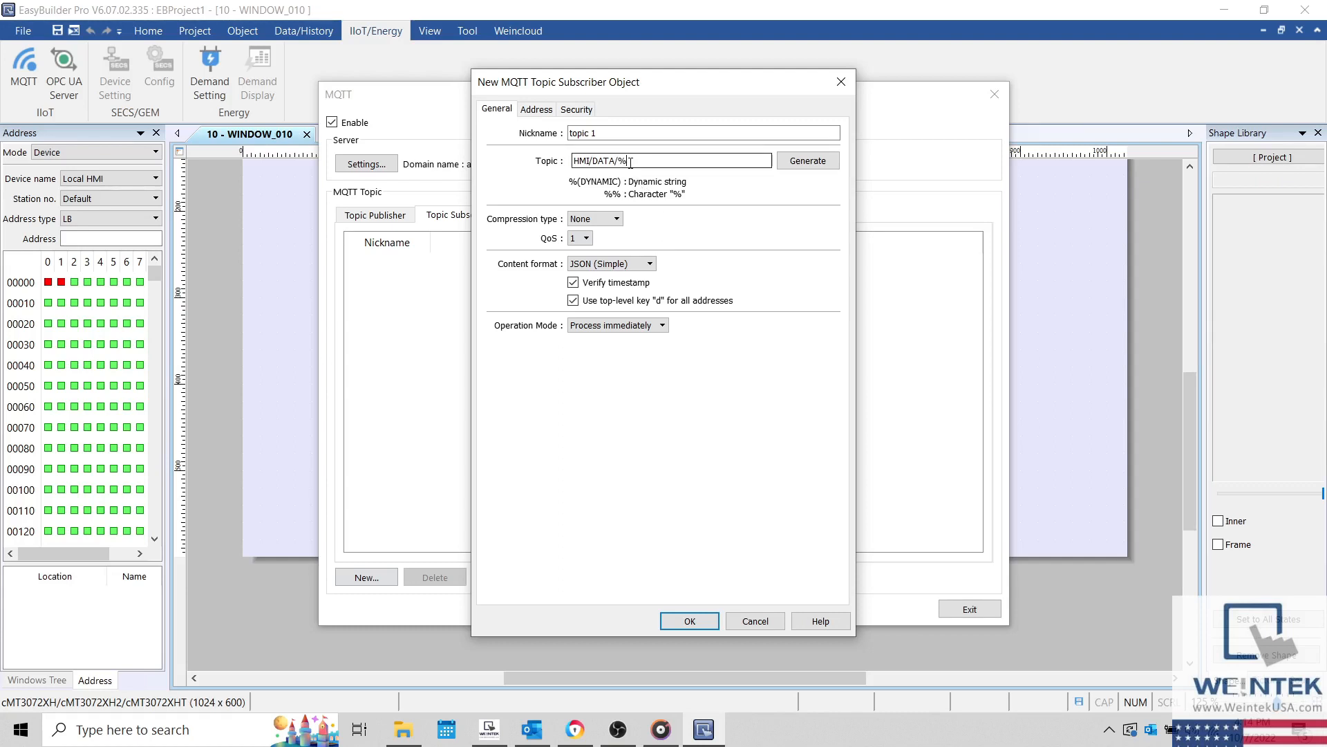
{"action": "type", "text": "C"}
{"action": "type", "text": "("}
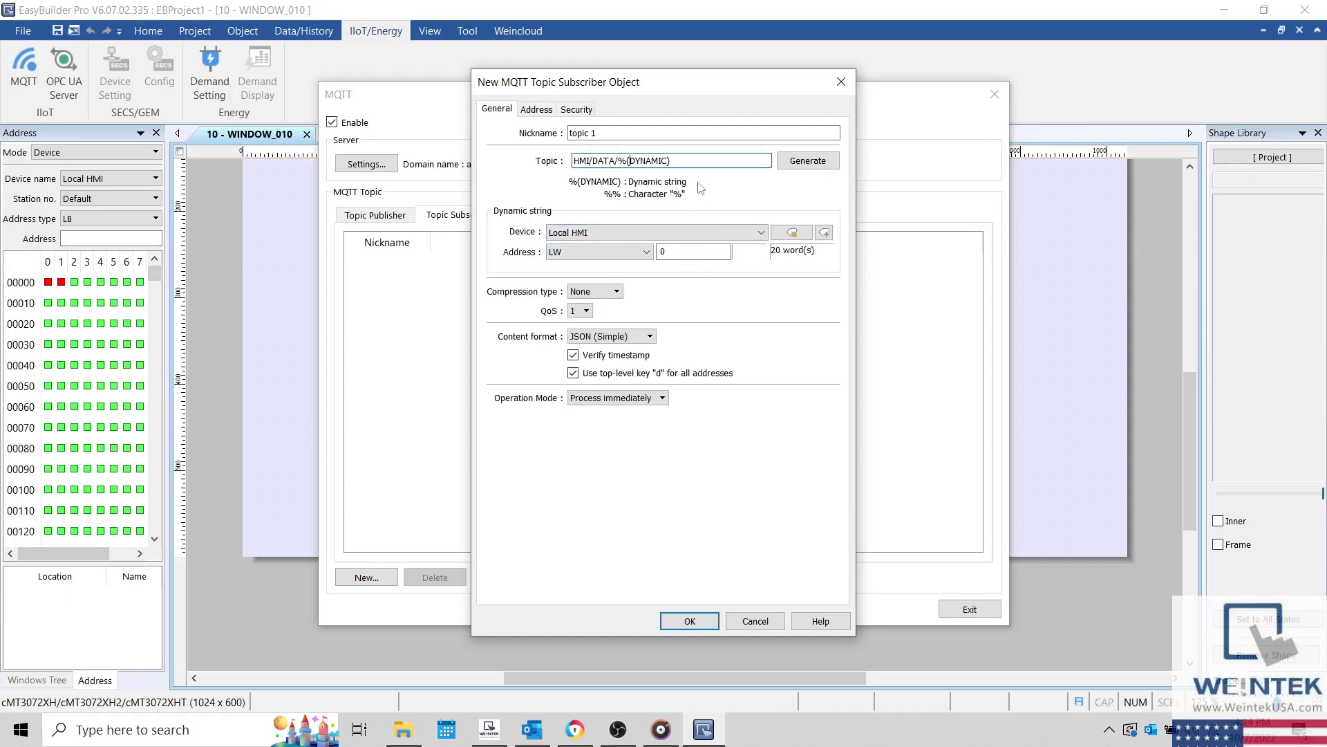
{"action": "left_click_drag", "start_coordinate": [689, 161], "coordinate": [616, 156]}
{"action": "key", "text": "BackSpace"}
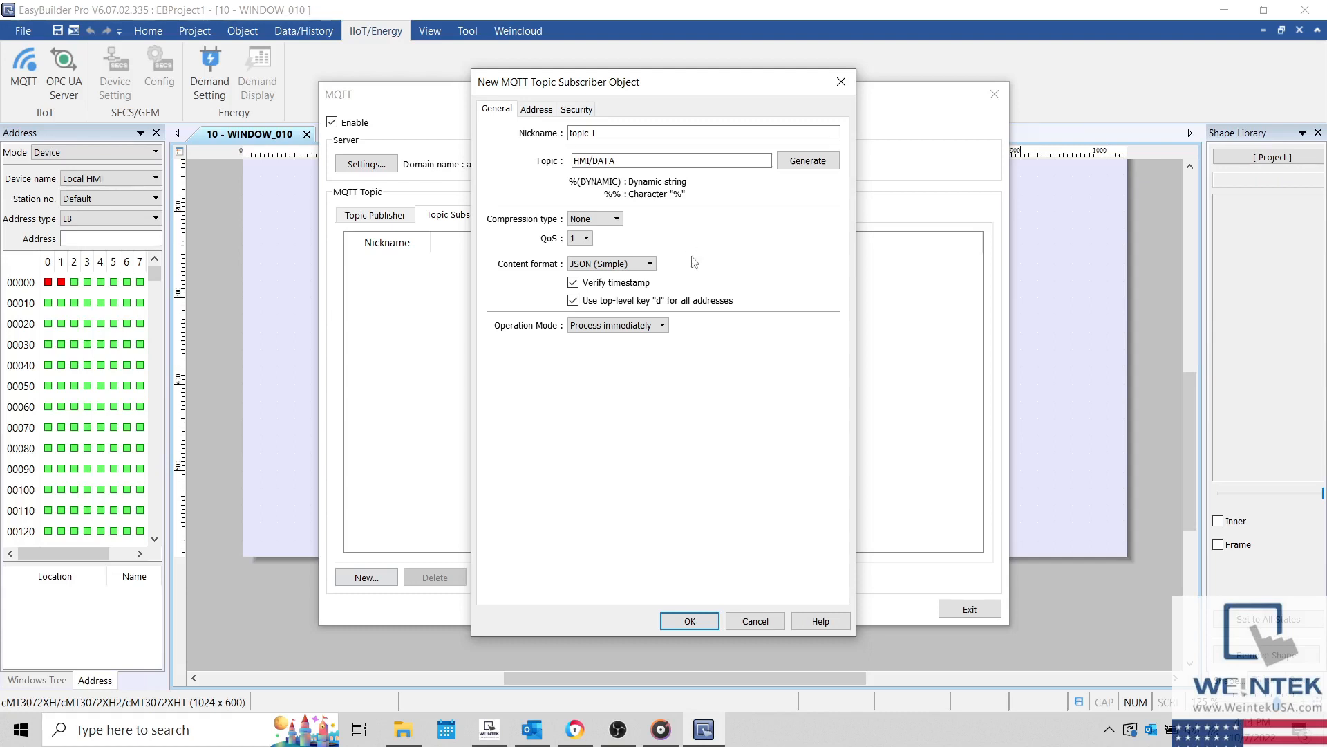
- Try the Manual operation mode for the subscriber and return it to Process immediately
{"action": "left_click", "coordinate": [629, 326]}
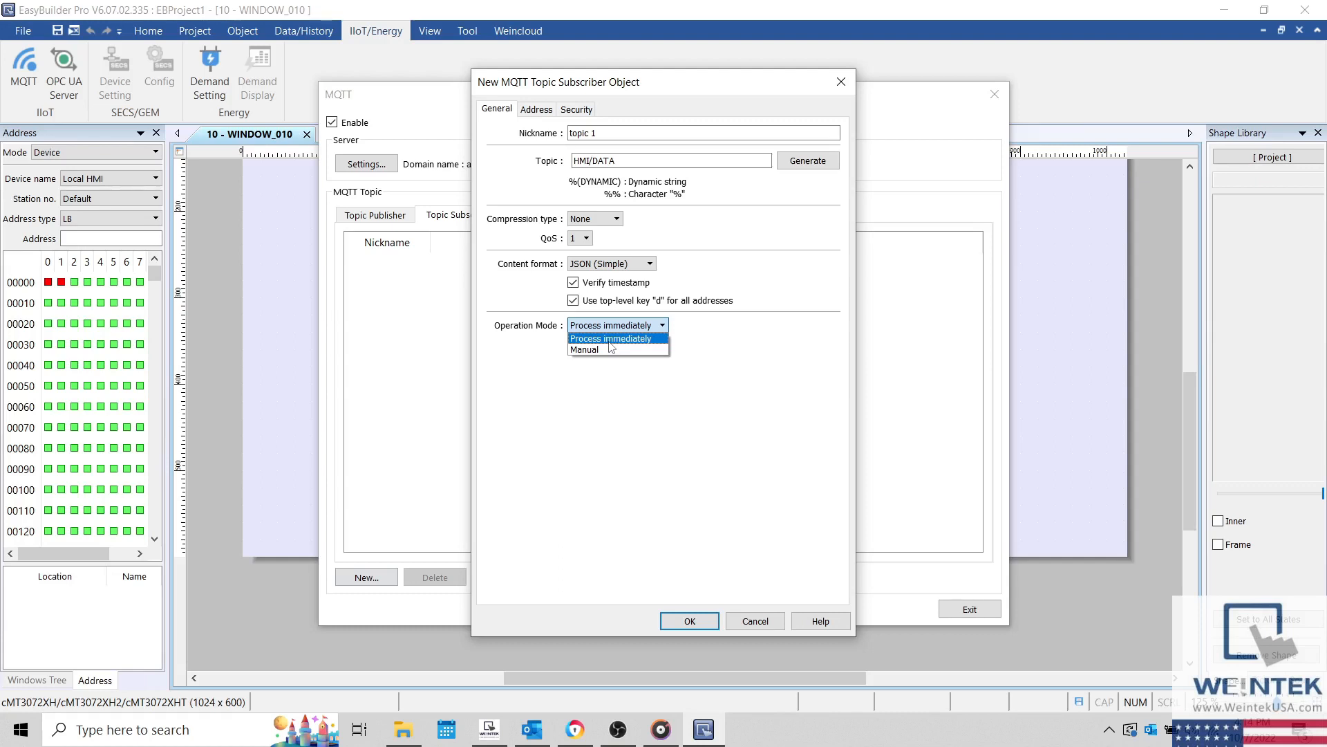
{"action": "left_click", "coordinate": [611, 350]}
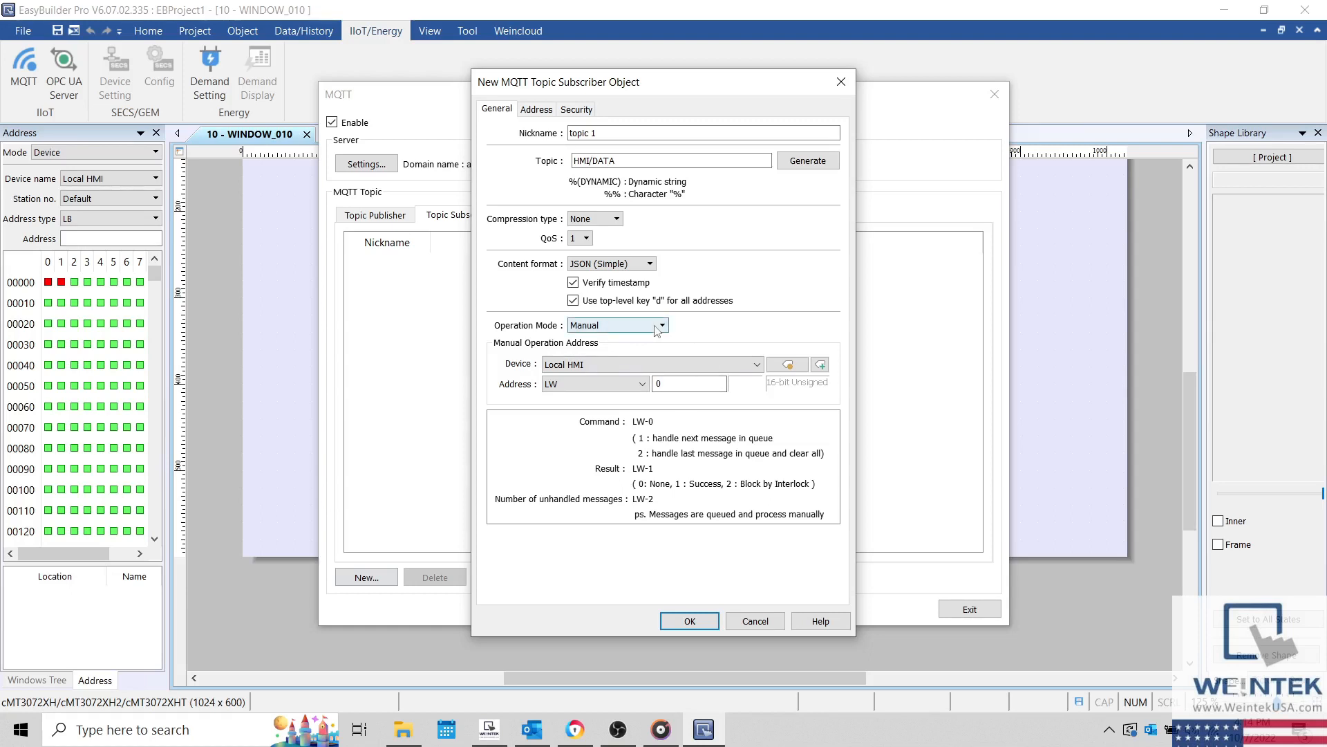
{"action": "scroll", "coordinate": [657, 331], "scroll_direction": "up", "scroll_amount": 1}
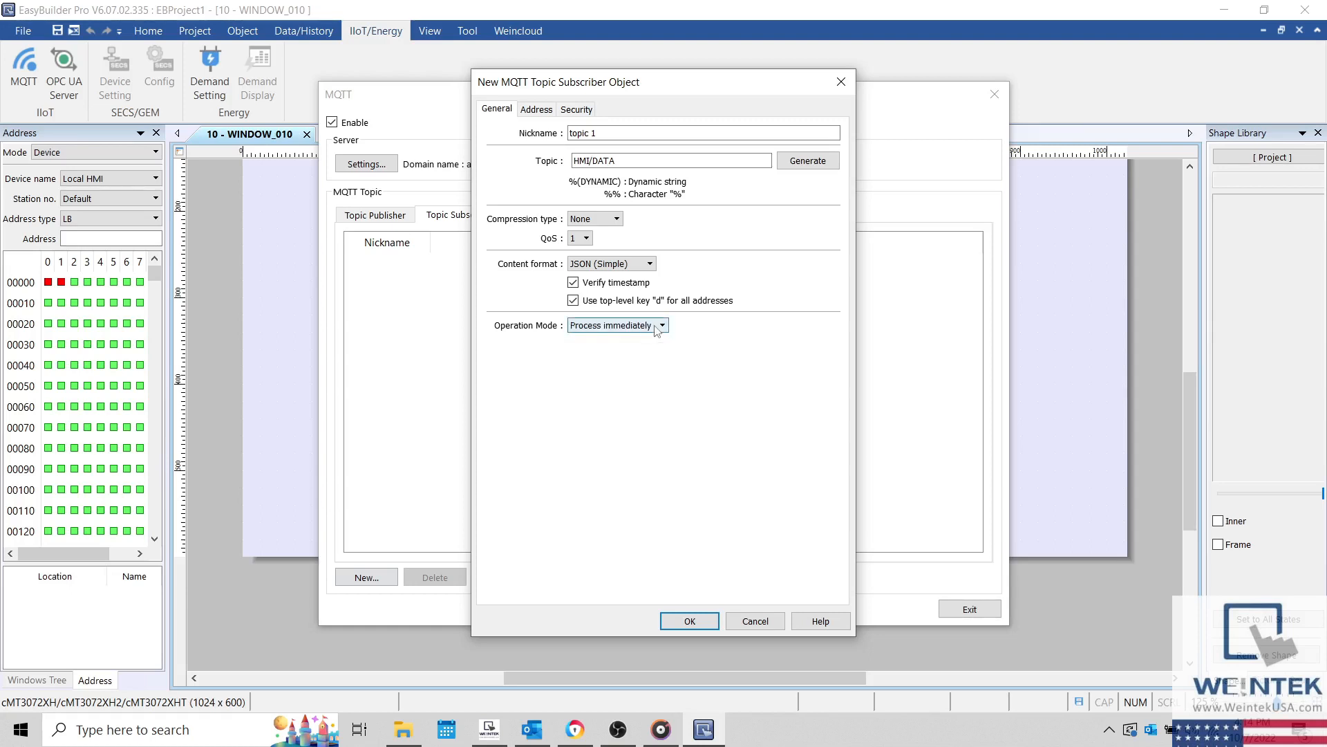
- Add a bit address named data to the subscriber, using address LB 2 of the Local HMI
{"action": "left_click", "coordinate": [537, 110]}
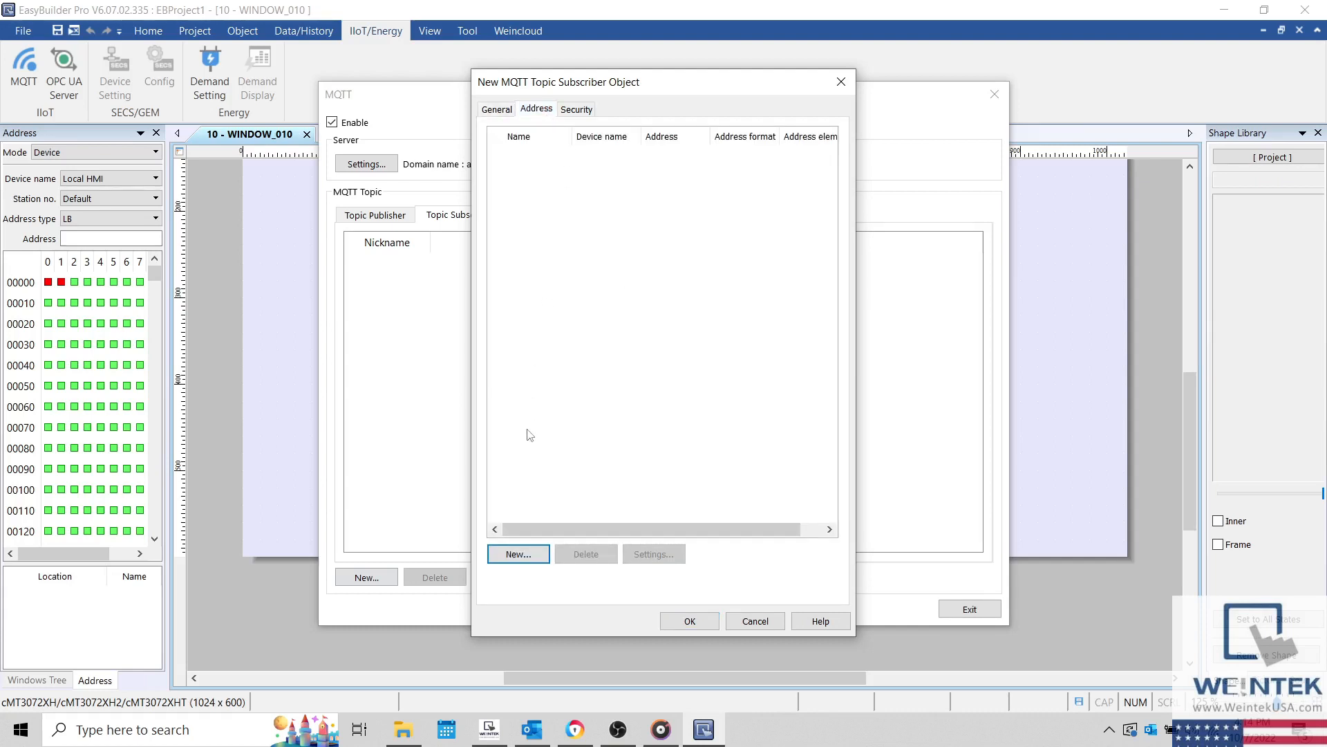
{"action": "left_click", "coordinate": [540, 563]}
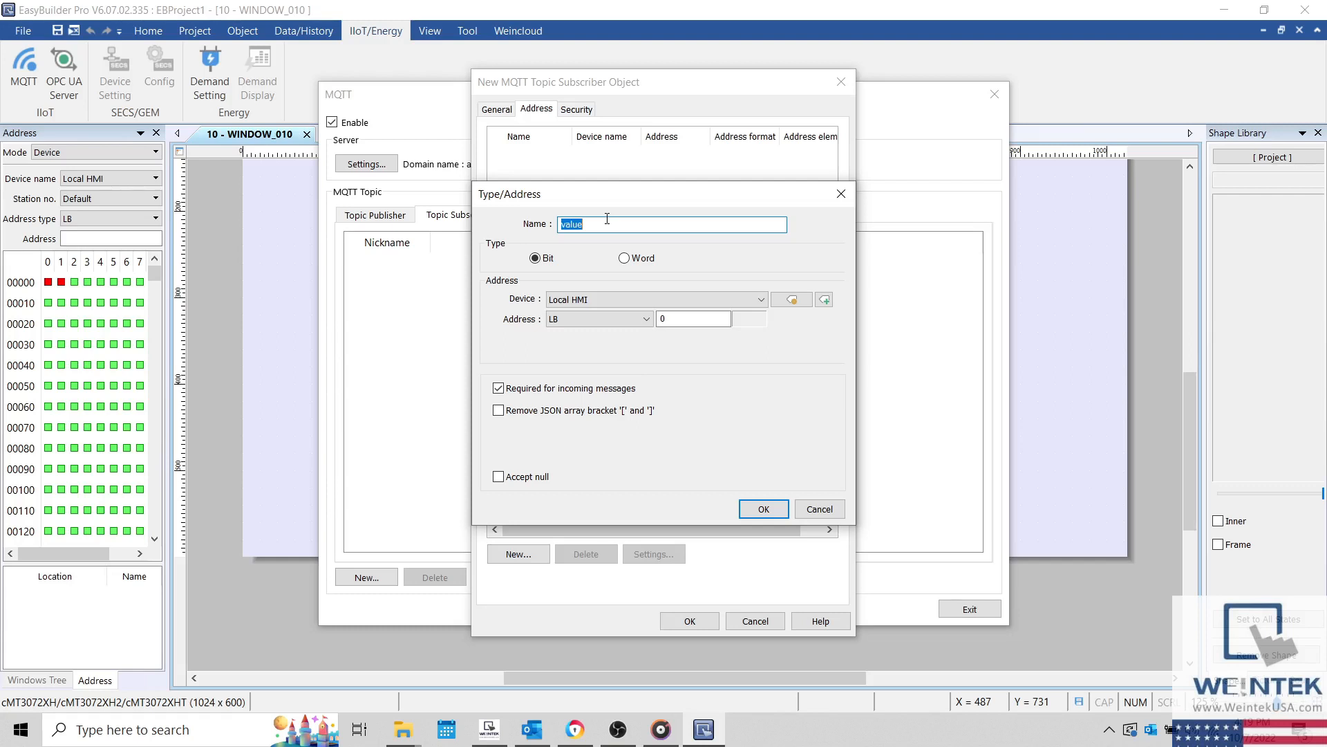
{"action": "type", "text": "data"}
{"action": "double_click", "coordinate": [691, 319]}
{"action": "type", "text": "2"}
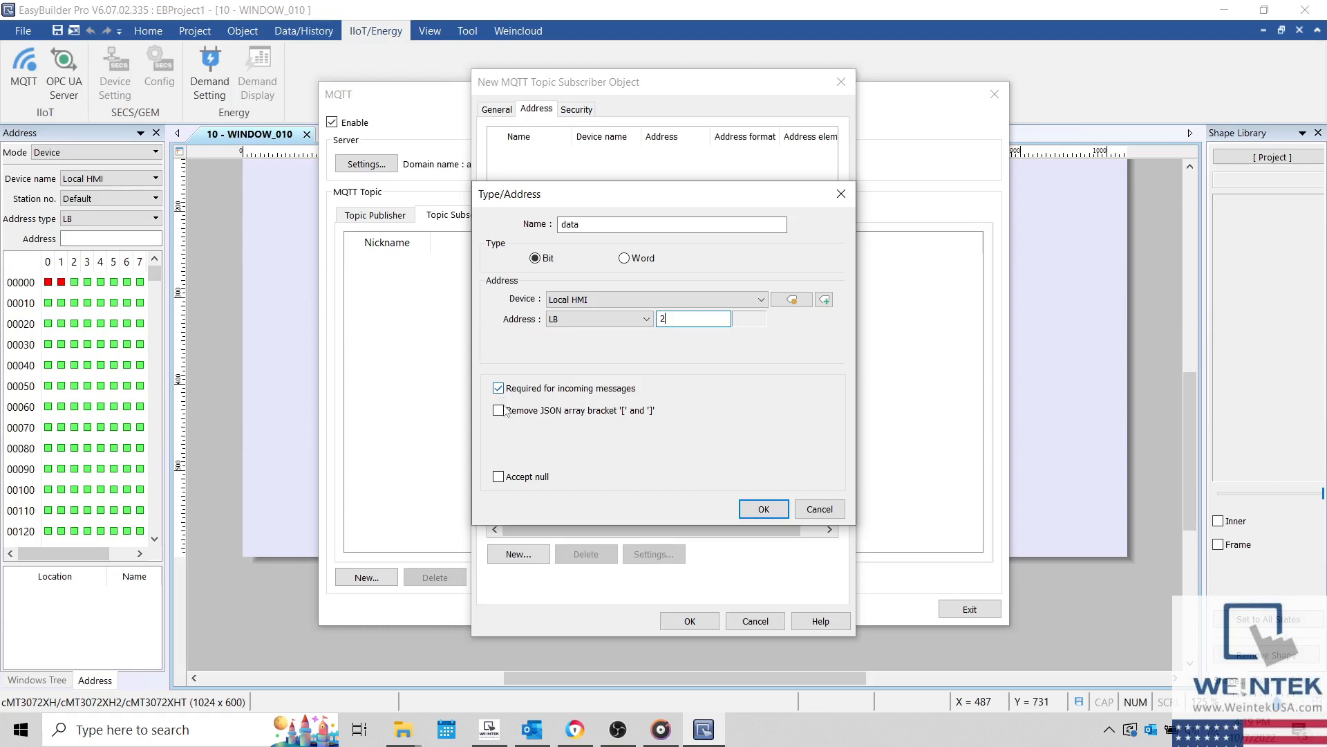
- Try the options for removing the JSON array bracket and accepting null, switching each back off
{"action": "left_click", "coordinate": [498, 410]}
{"action": "left_click", "coordinate": [500, 415]}
{"action": "left_click", "coordinate": [497, 477]}
{"action": "left_click", "coordinate": [498, 477]}
- Save the data address and the HMI/DATA subscriber, and close the MQTT settings
{"action": "left_click", "coordinate": [773, 509]}
{"action": "left_click", "coordinate": [690, 621]}
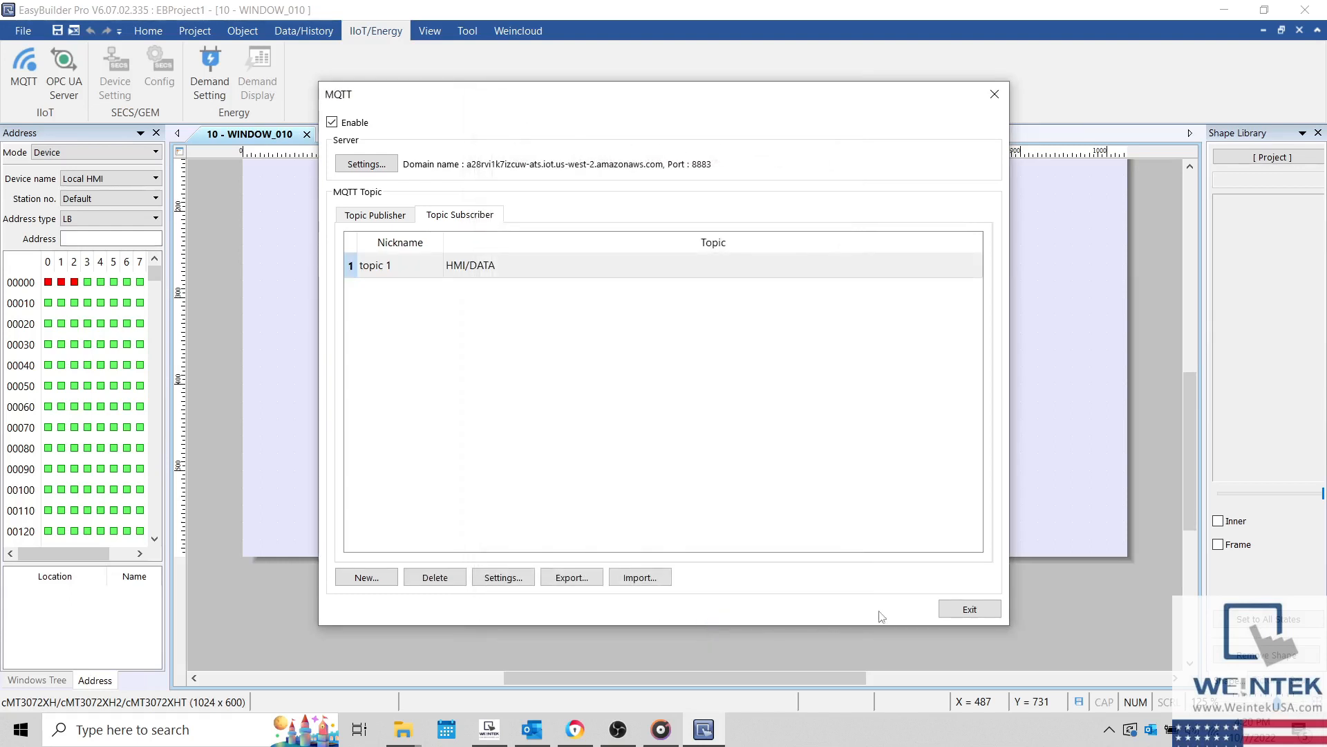
{"action": "left_click", "coordinate": [953, 610]}
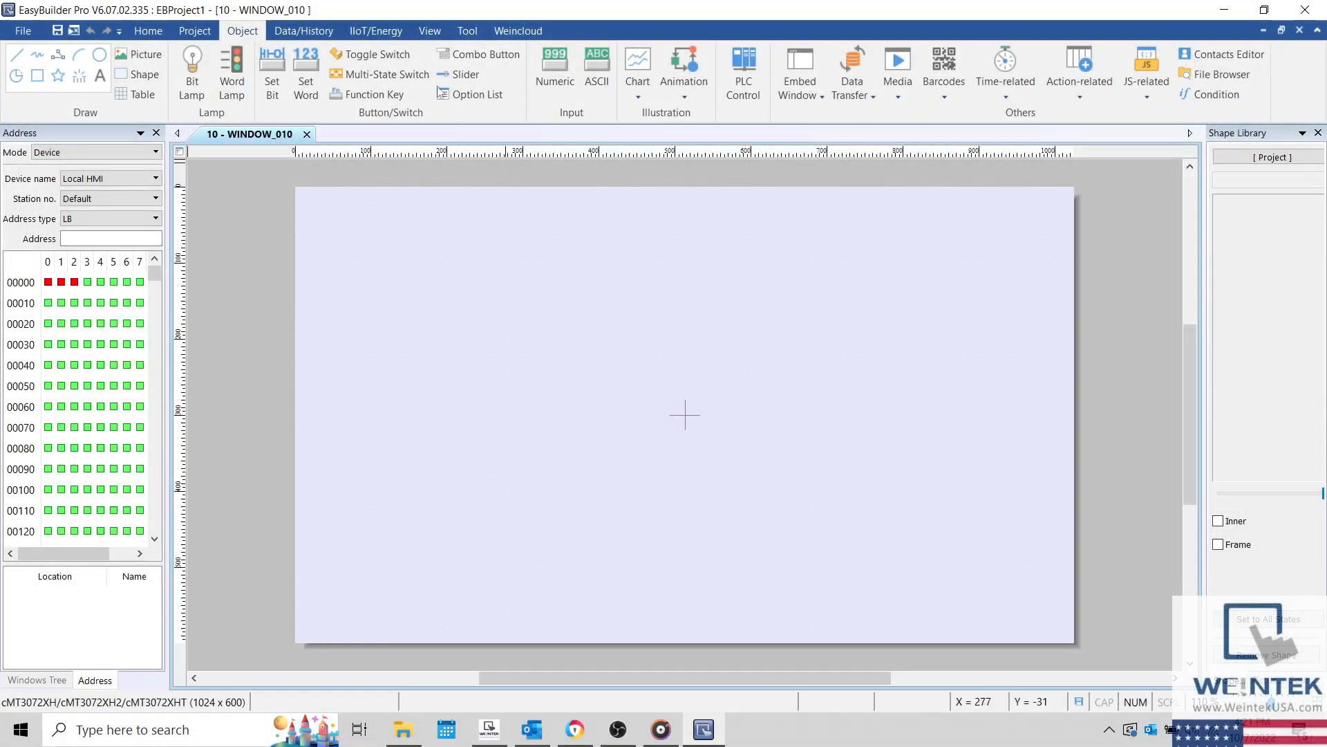
- Place a toggle switch for address LB 0 in the upper-left area of WINDOW_010, at about X 134, Y 56
{"action": "left_click", "coordinate": [391, 53]}
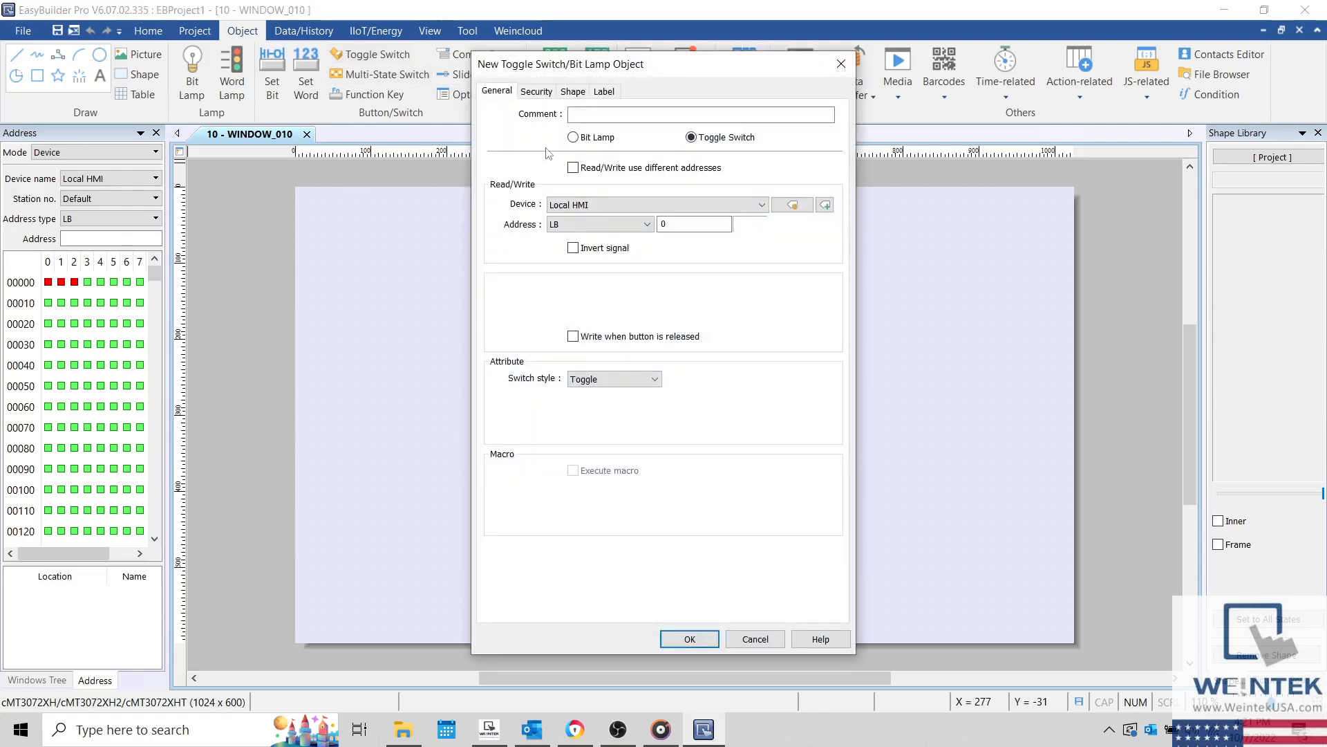
{"action": "left_click", "coordinate": [689, 638]}
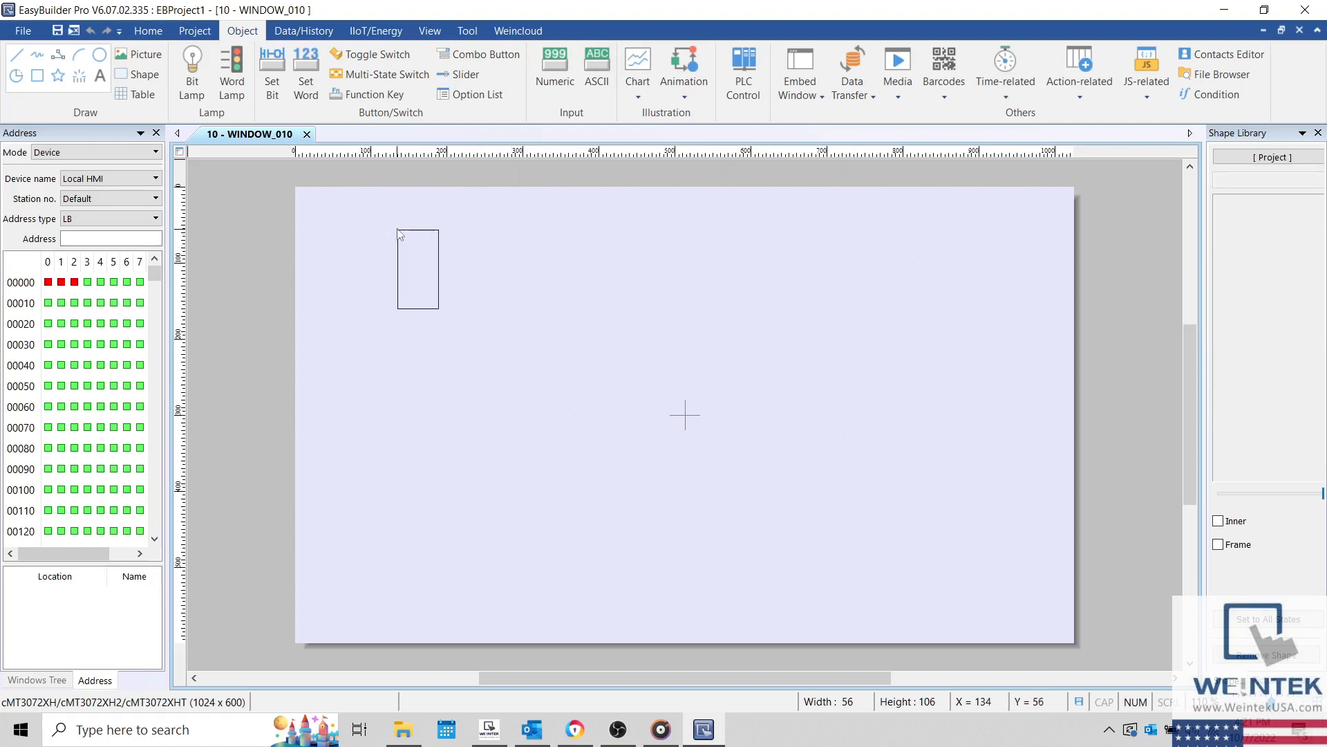
{"action": "left_click", "coordinate": [396, 227]}
{"action": "left_click", "coordinate": [478, 237]}
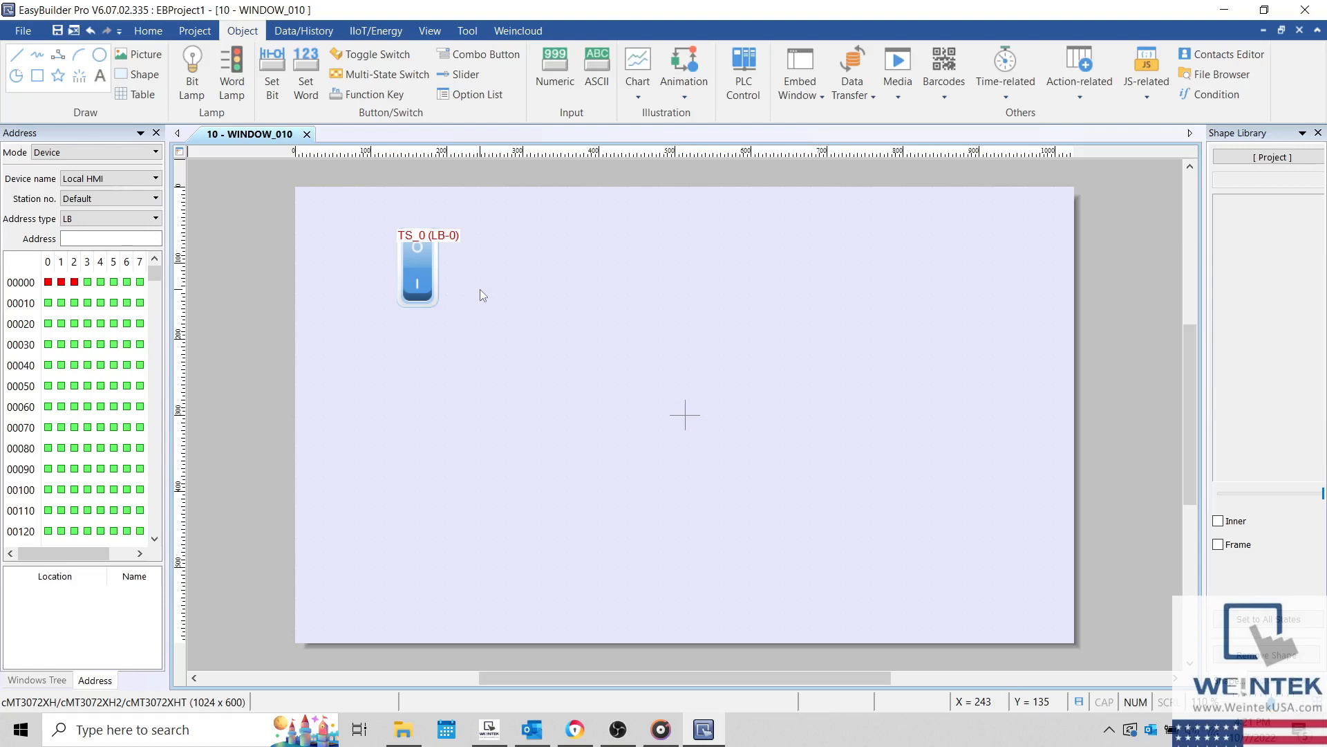
- Place a bit lamp for address LB 2 beside the toggle switch, at about X 388, Y 59
{"action": "left_click", "coordinate": [378, 54]}
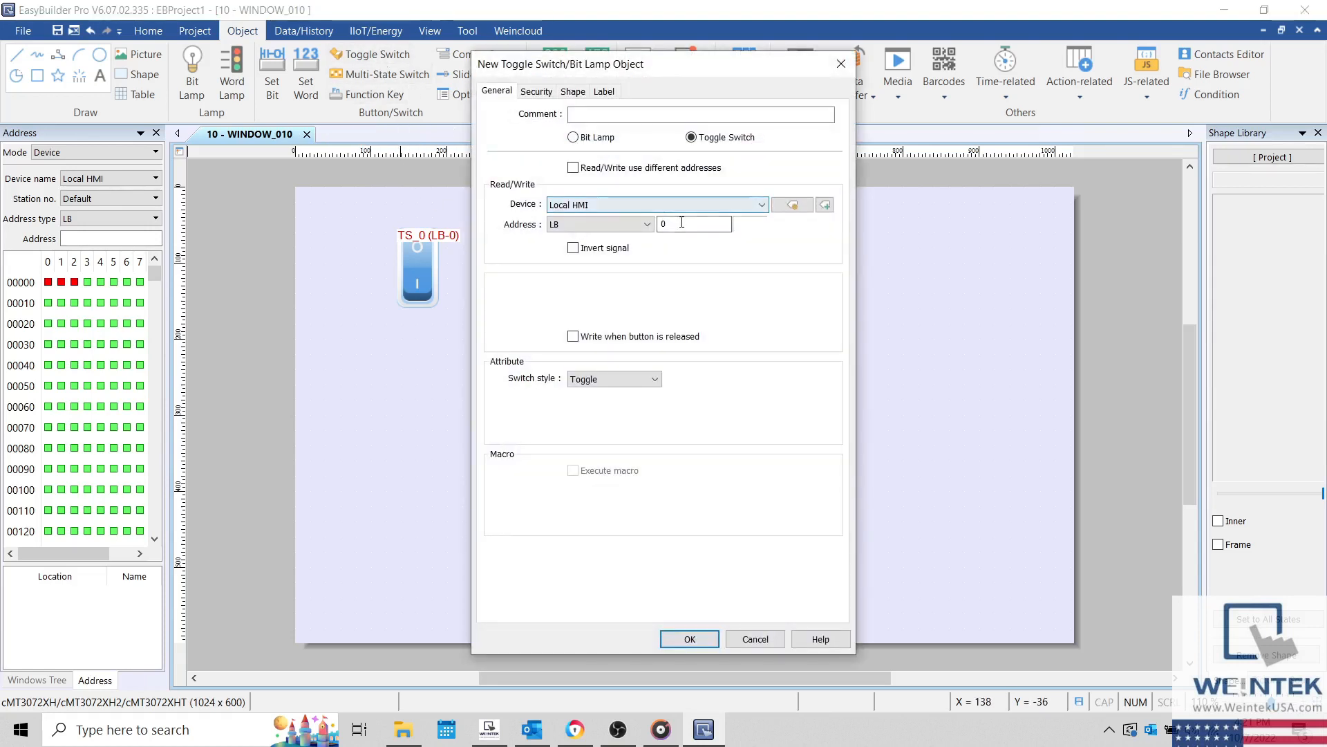
{"action": "type", "text": "2"}
{"action": "left_click", "coordinate": [593, 138]}
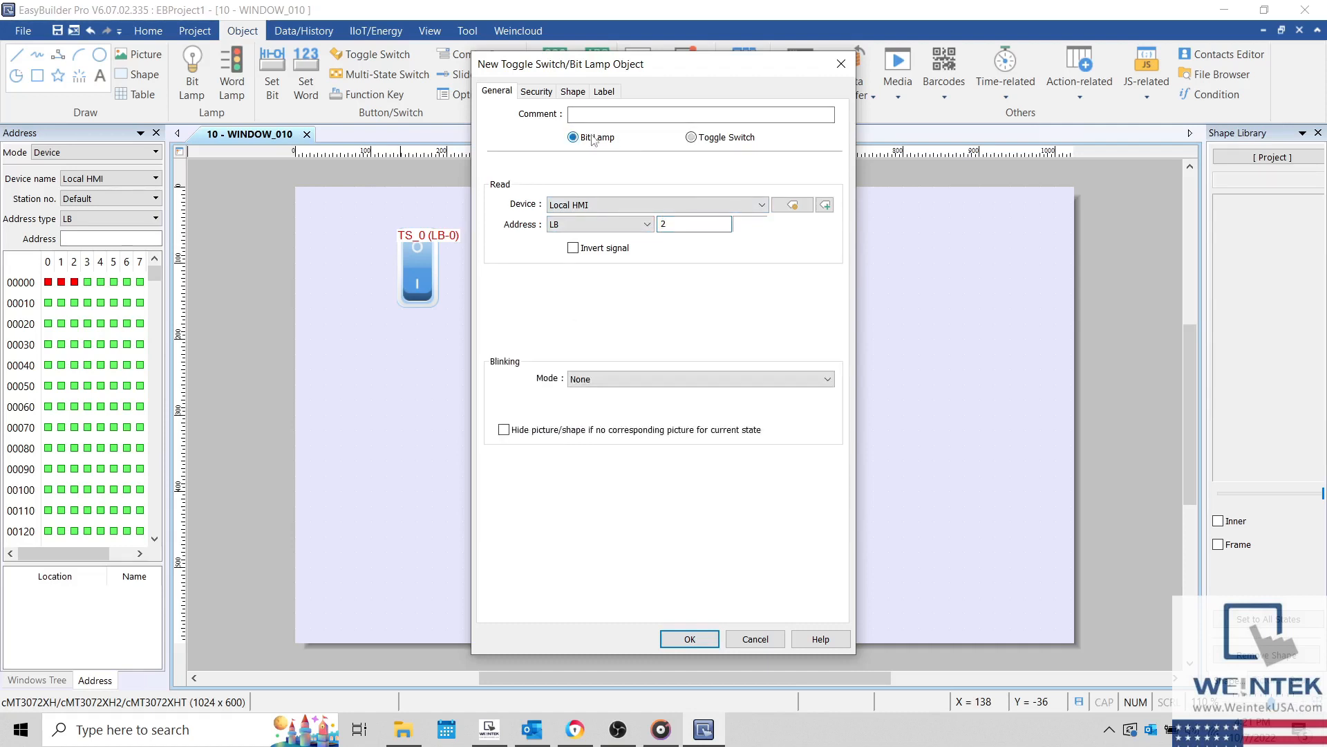
{"action": "left_click", "coordinate": [690, 639]}
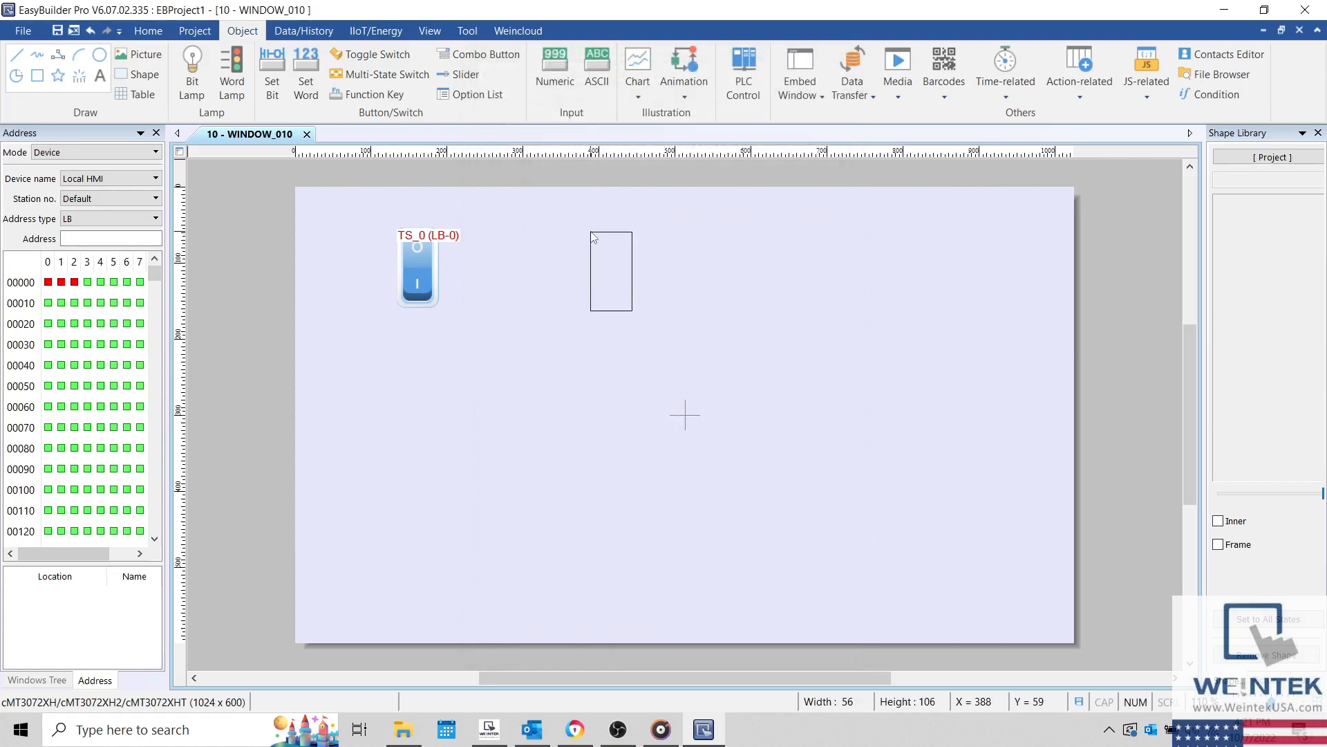
{"action": "left_click", "coordinate": [591, 235]}
{"action": "left_click", "coordinate": [509, 313]}
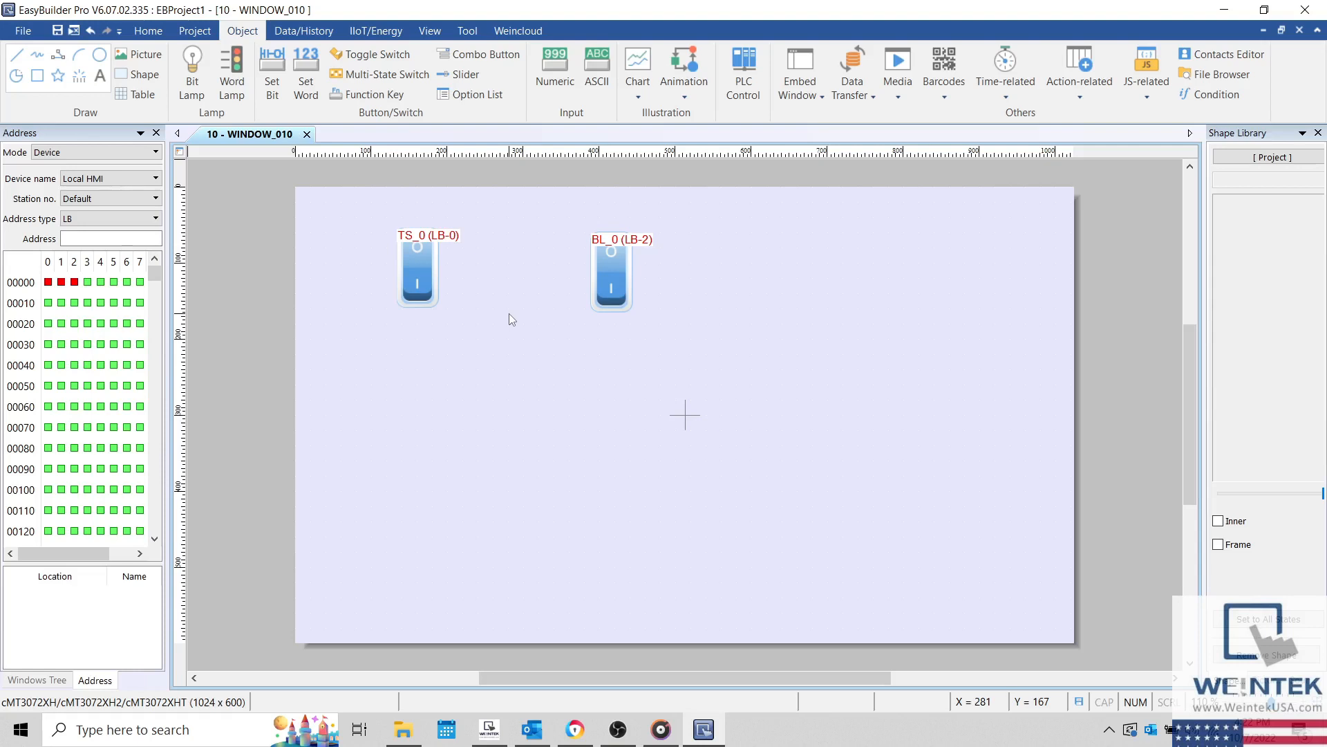
- Place a numeric object for address LW 0 on WINDOW_010, below the toggle switch
{"action": "left_click", "coordinate": [563, 90]}
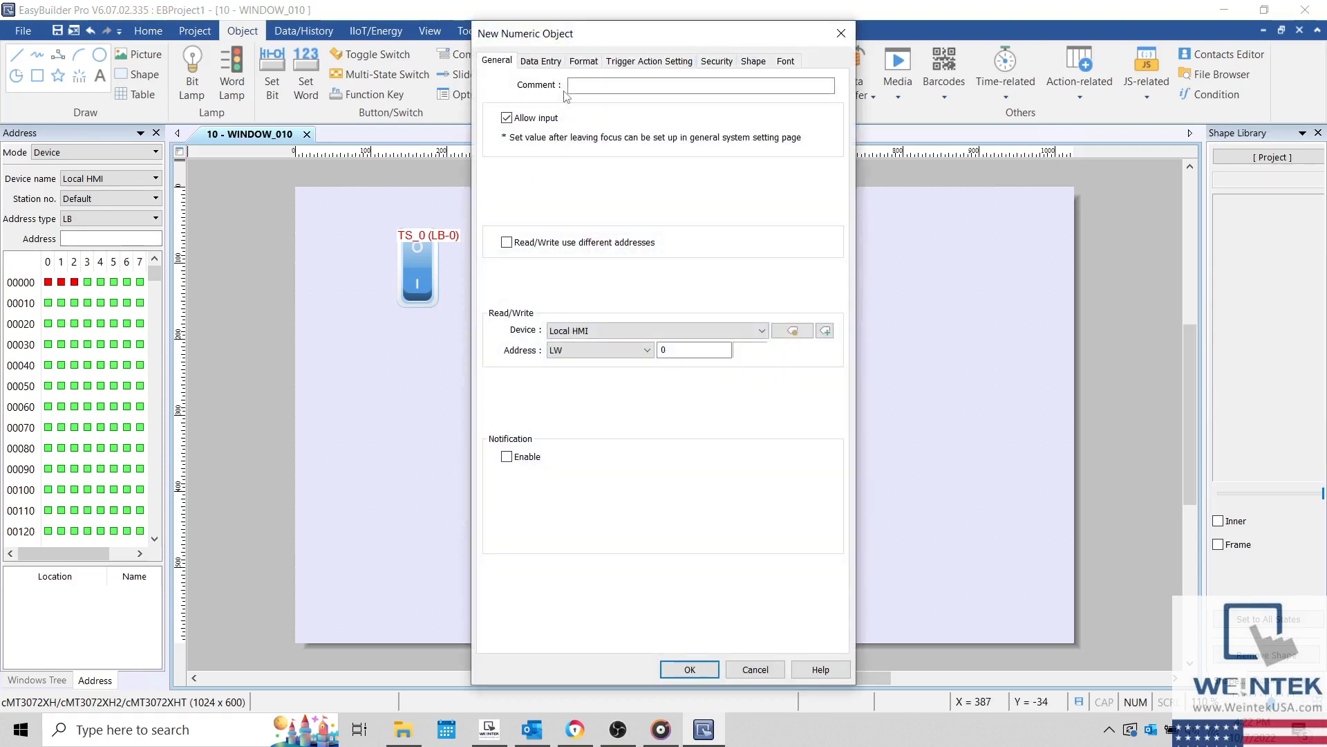
{"action": "left_click", "coordinate": [670, 350]}
{"action": "left_click", "coordinate": [689, 669]}
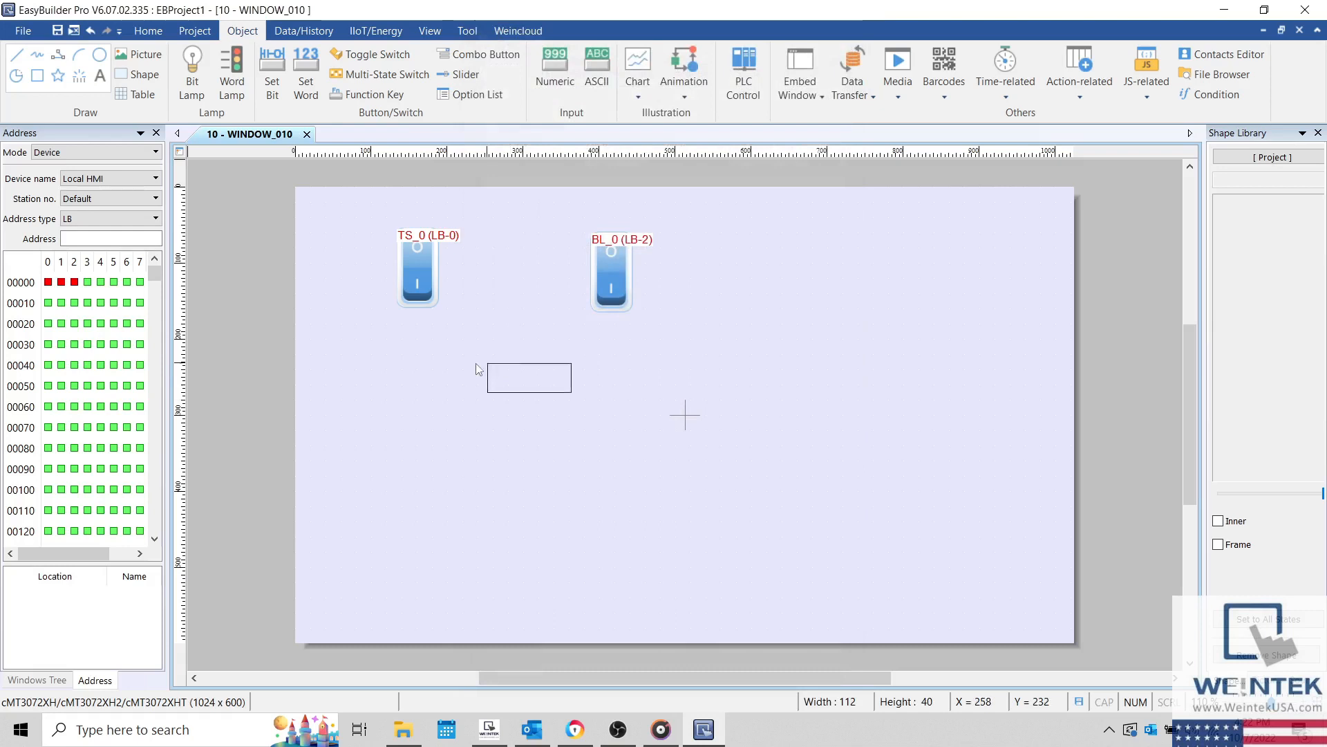
{"action": "left_click", "coordinate": [388, 404]}
- Duplicate the numeric object to its right at about X 357, Y 280, and set the copy's address to LW 1
{"action": "left_click_drag", "start_coordinate": [448, 412], "coordinate": [618, 413]}
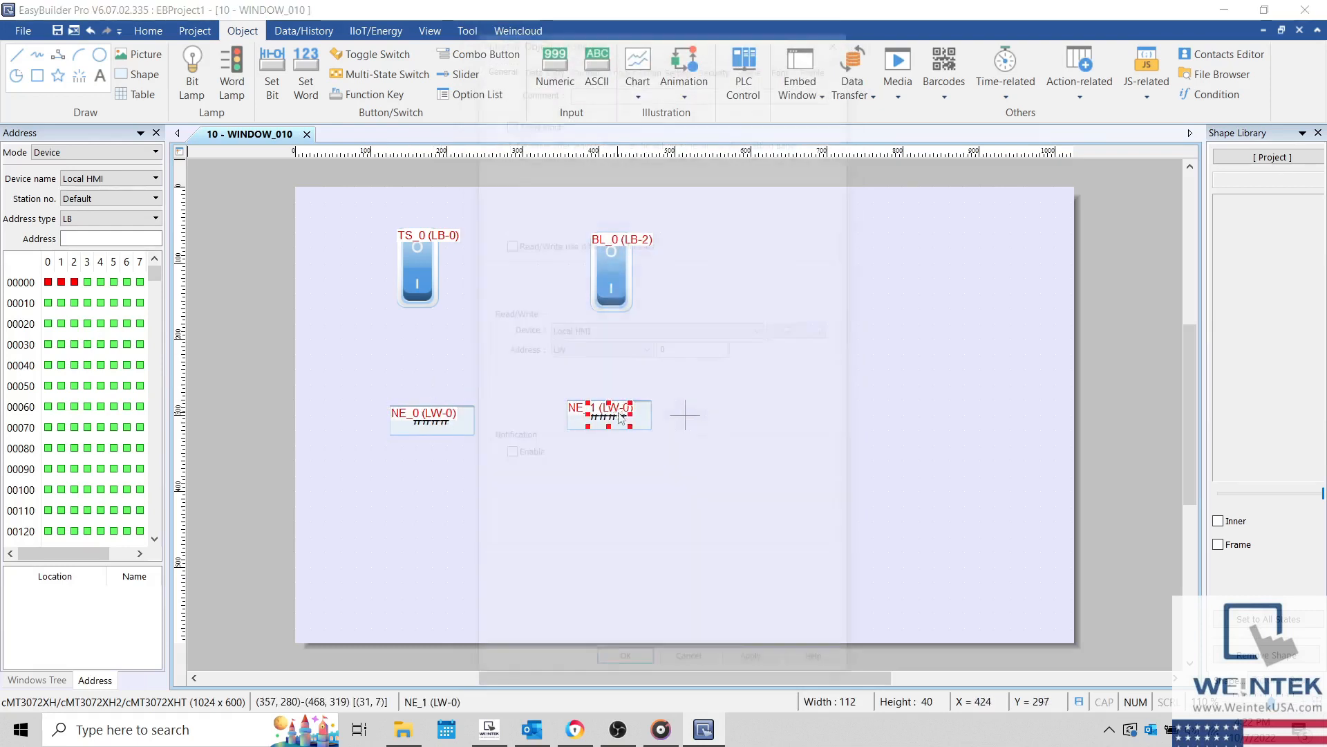
{"action": "double_click", "coordinate": [618, 412]}
{"action": "type", "text": "1"}
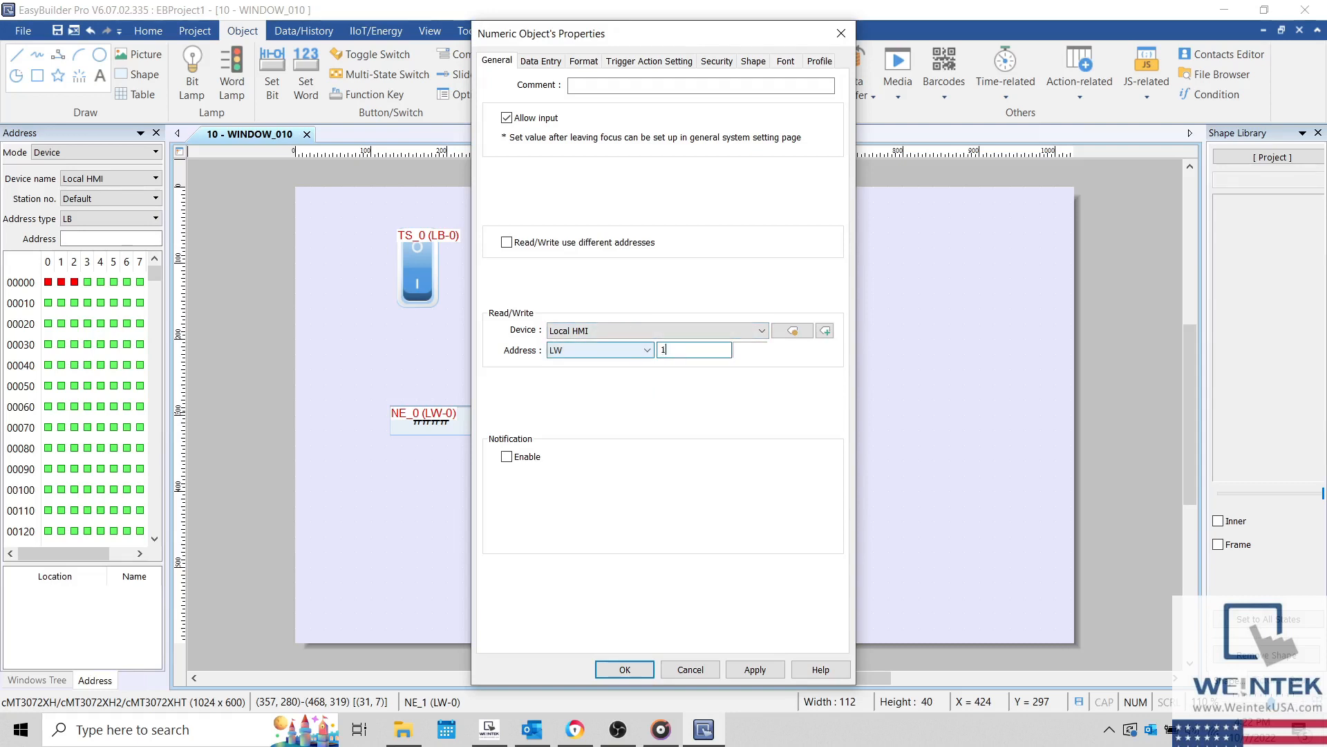
{"action": "key", "text": "Return"}
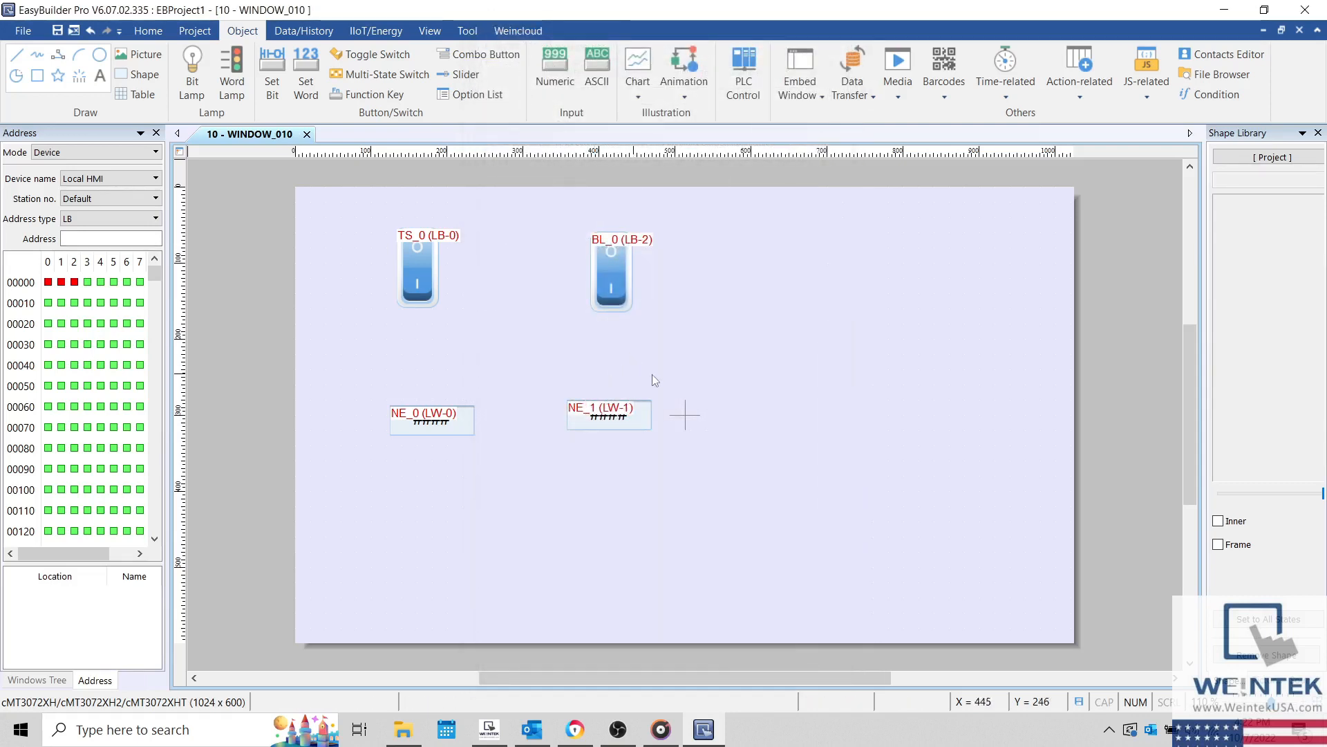
{"action": "left_click", "coordinate": [707, 428]}
- Run the project in simulation and switch the Publish toggle over and back to test the Subscribe lamp
{"action": "left_click", "coordinate": [202, 34]}
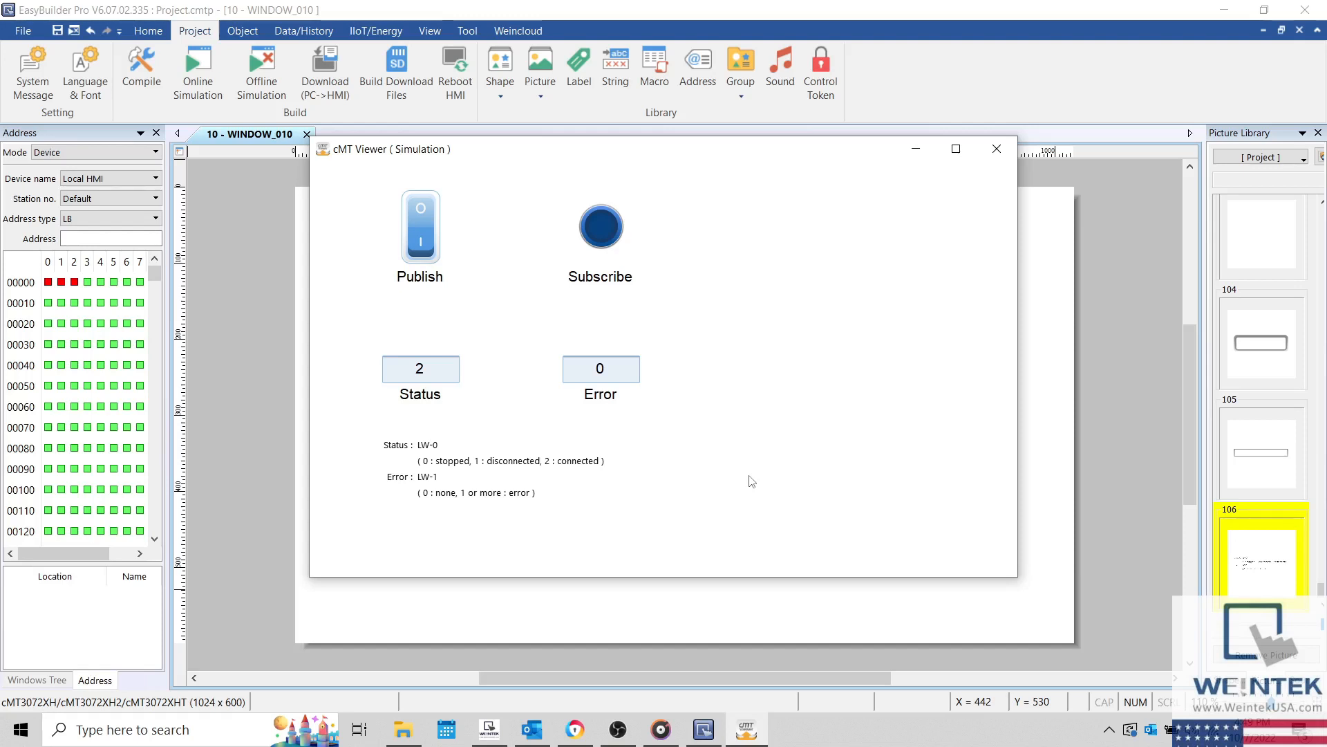
{"action": "left_click", "coordinate": [426, 242]}
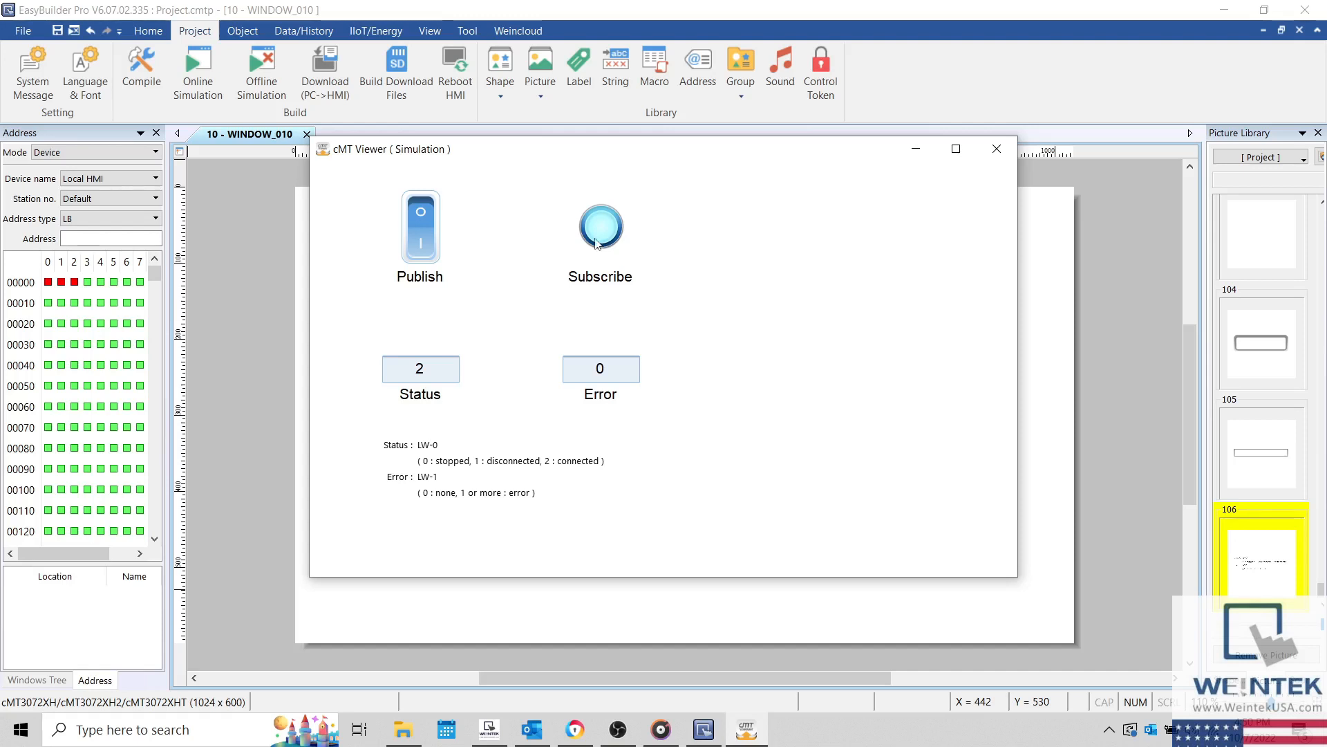
{"action": "left_click", "coordinate": [430, 213]}
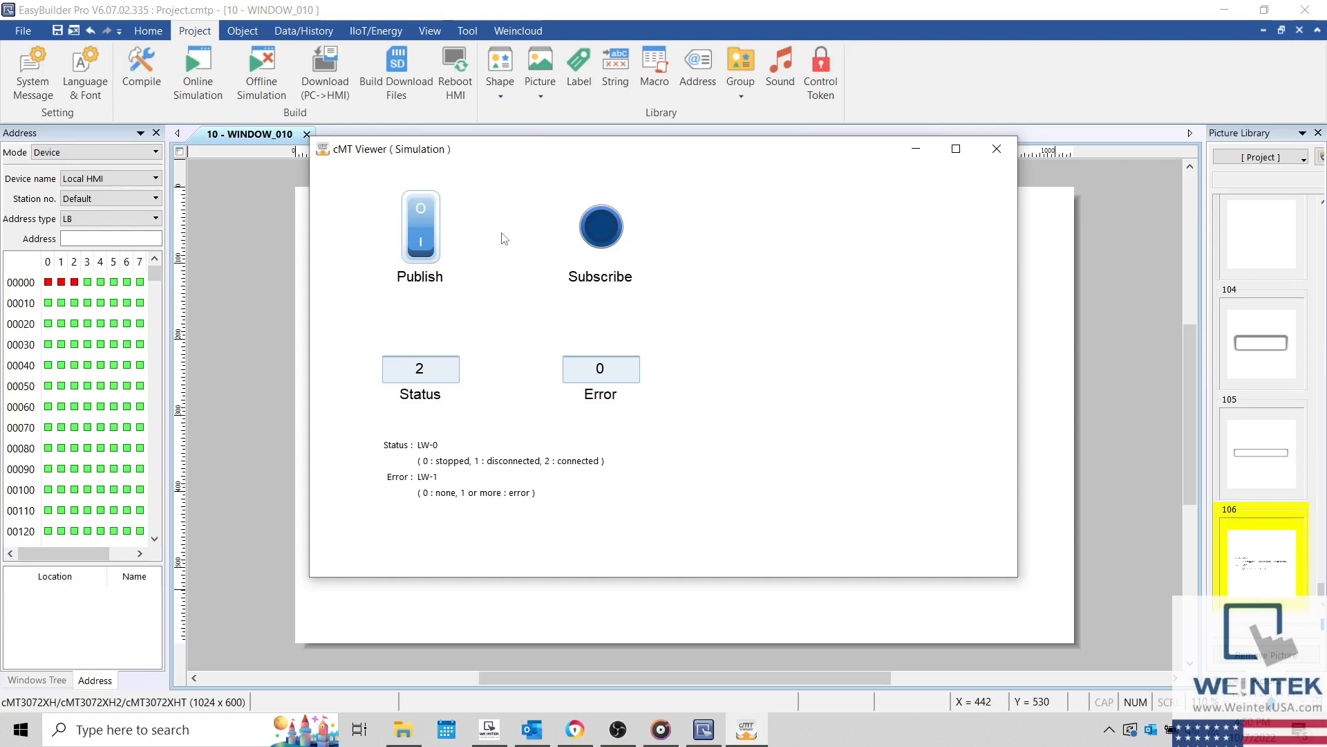
- Open the simulation's Diagnoser, examine the MQTT server log and address list, and select publisher topic 1 for monitoring
{"action": "right_click", "coordinate": [504, 238]}
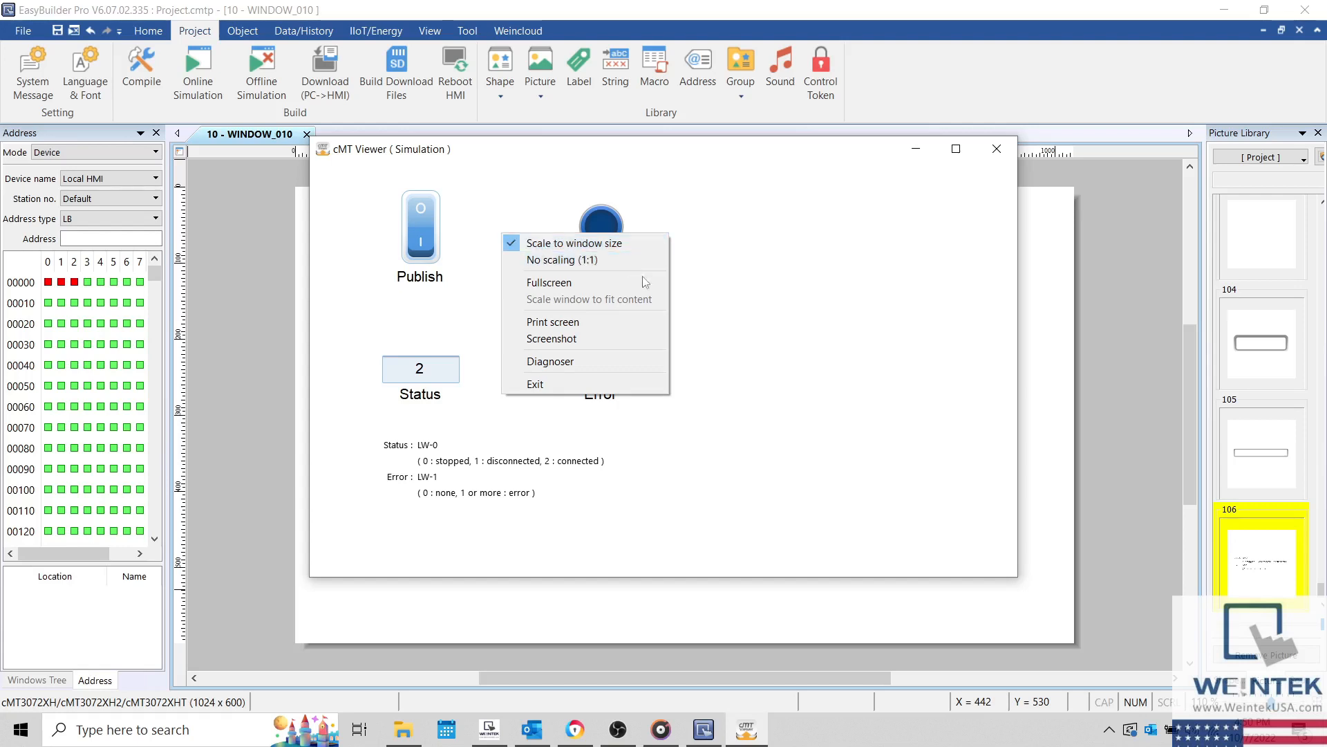
{"action": "left_click", "coordinate": [662, 360]}
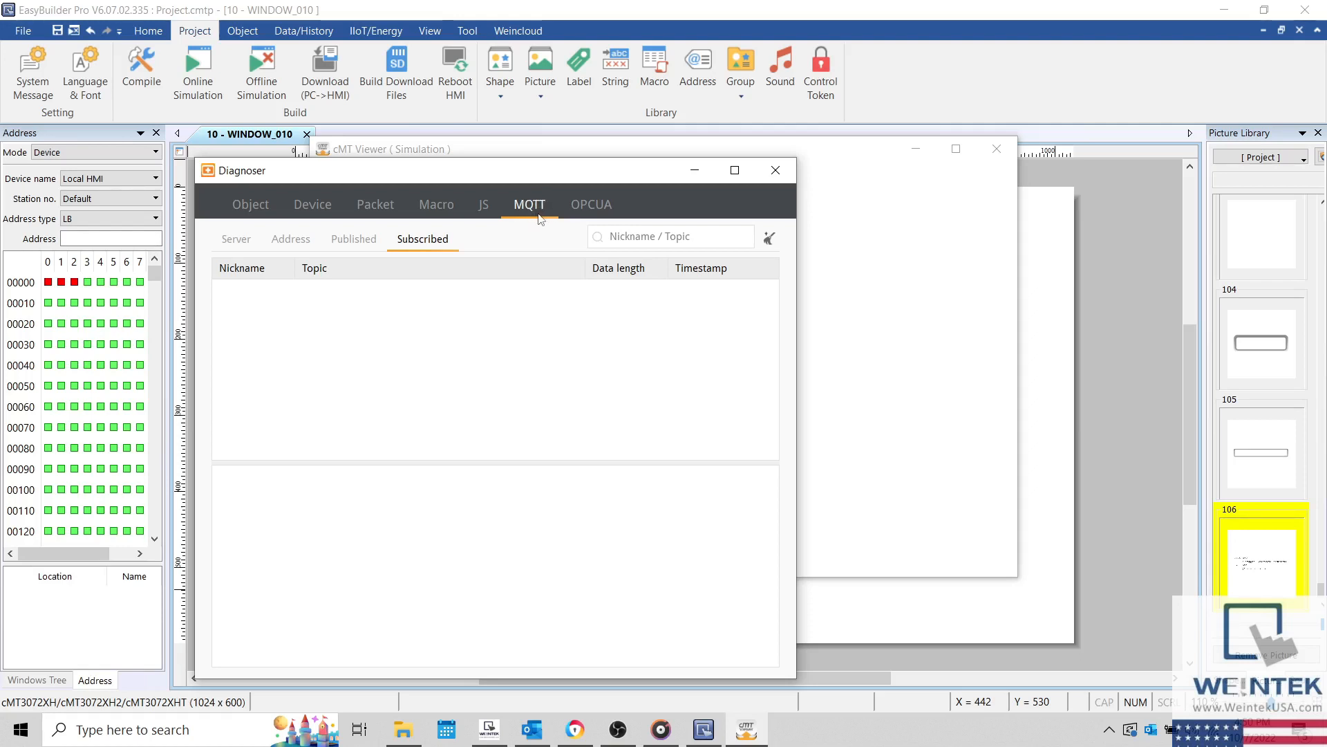
{"action": "left_click", "coordinate": [237, 240]}
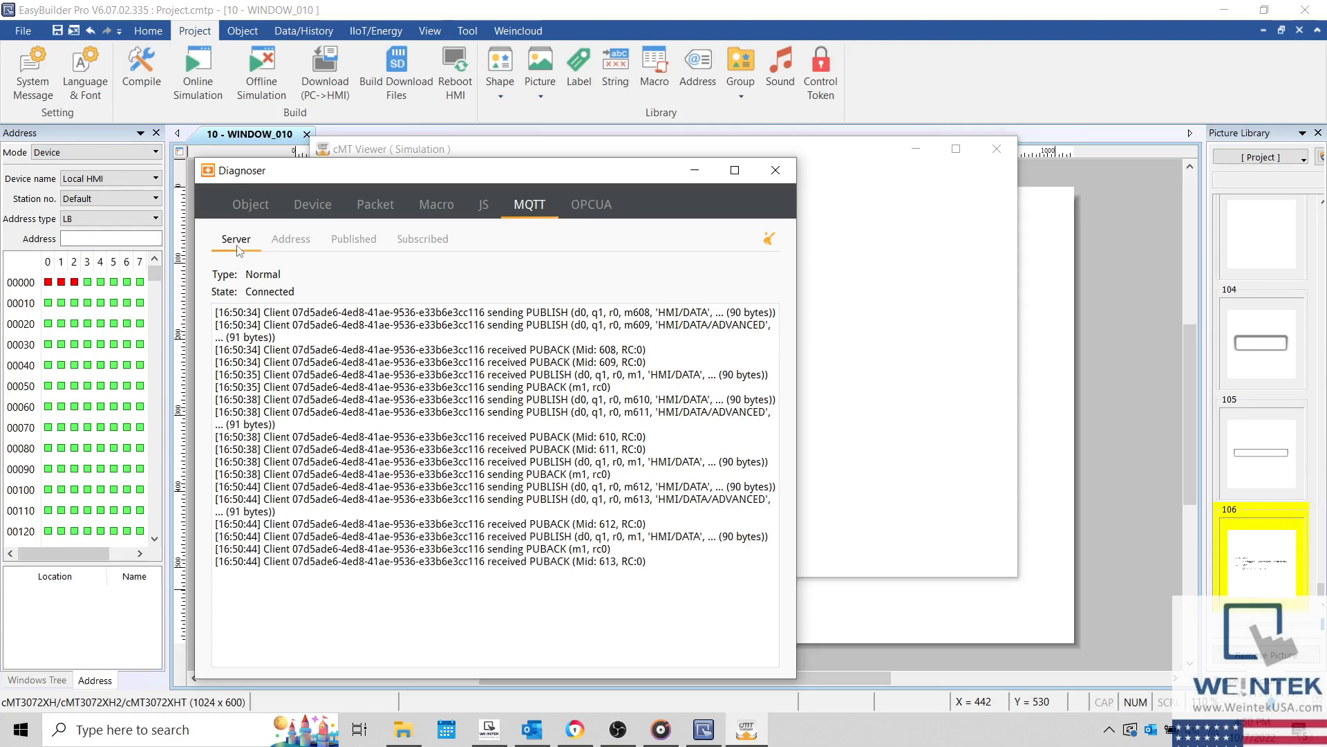
{"action": "left_click", "coordinate": [287, 243]}
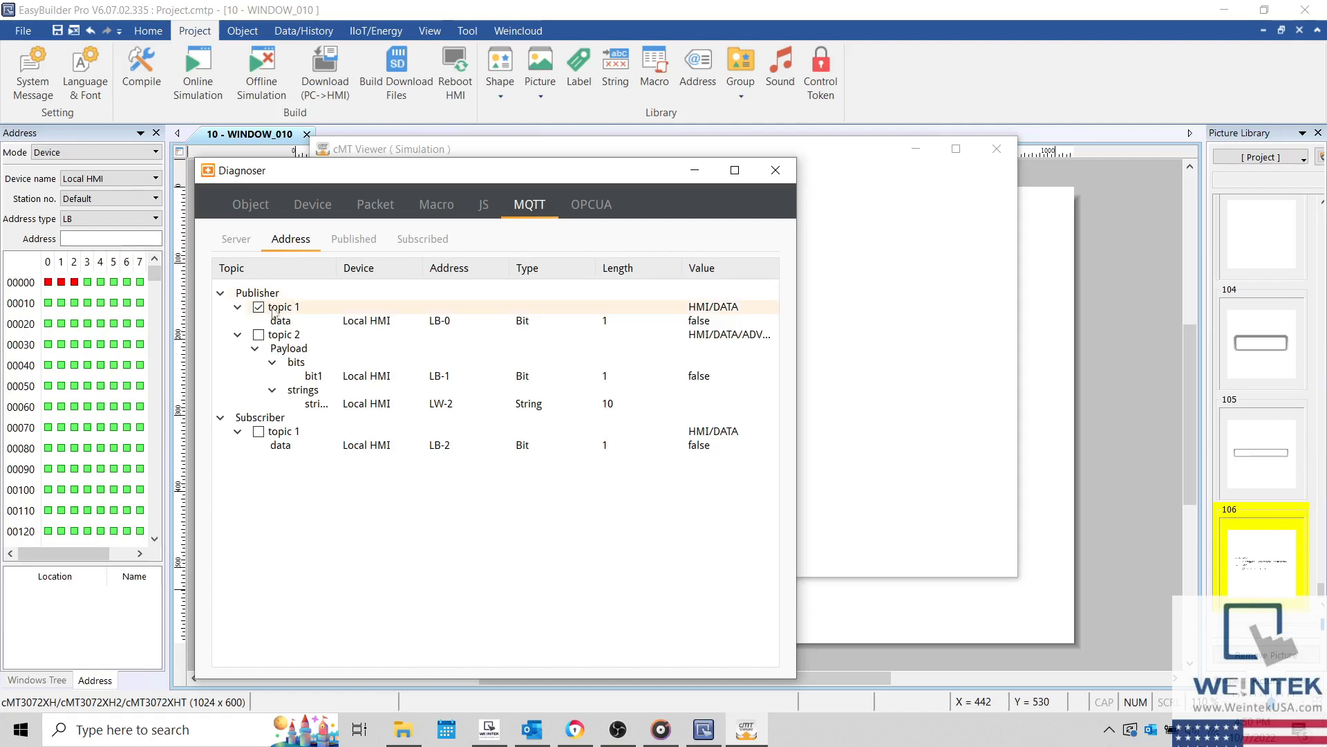
- Inspect the payloads of the published HMI/DATA messages for topic 1, and clear the published message list
{"action": "left_click", "coordinate": [347, 242]}
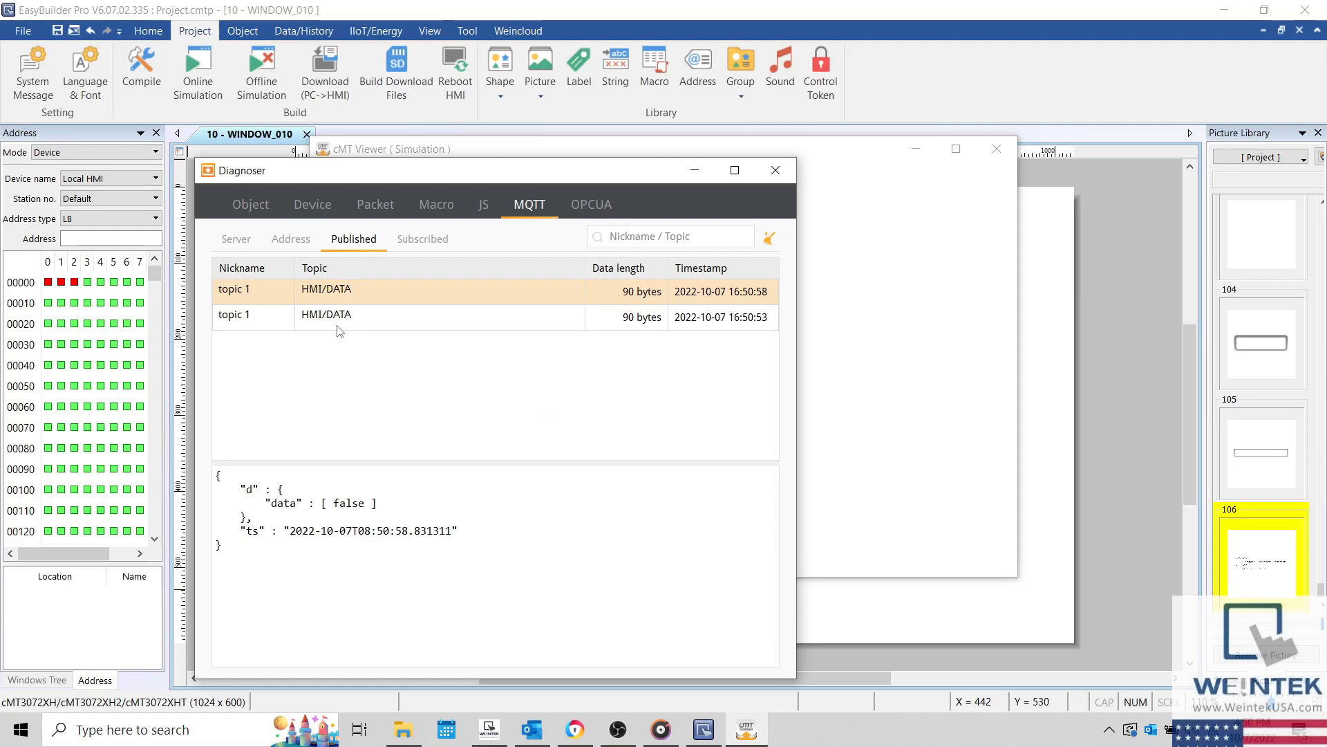
{"action": "left_click", "coordinate": [338, 326]}
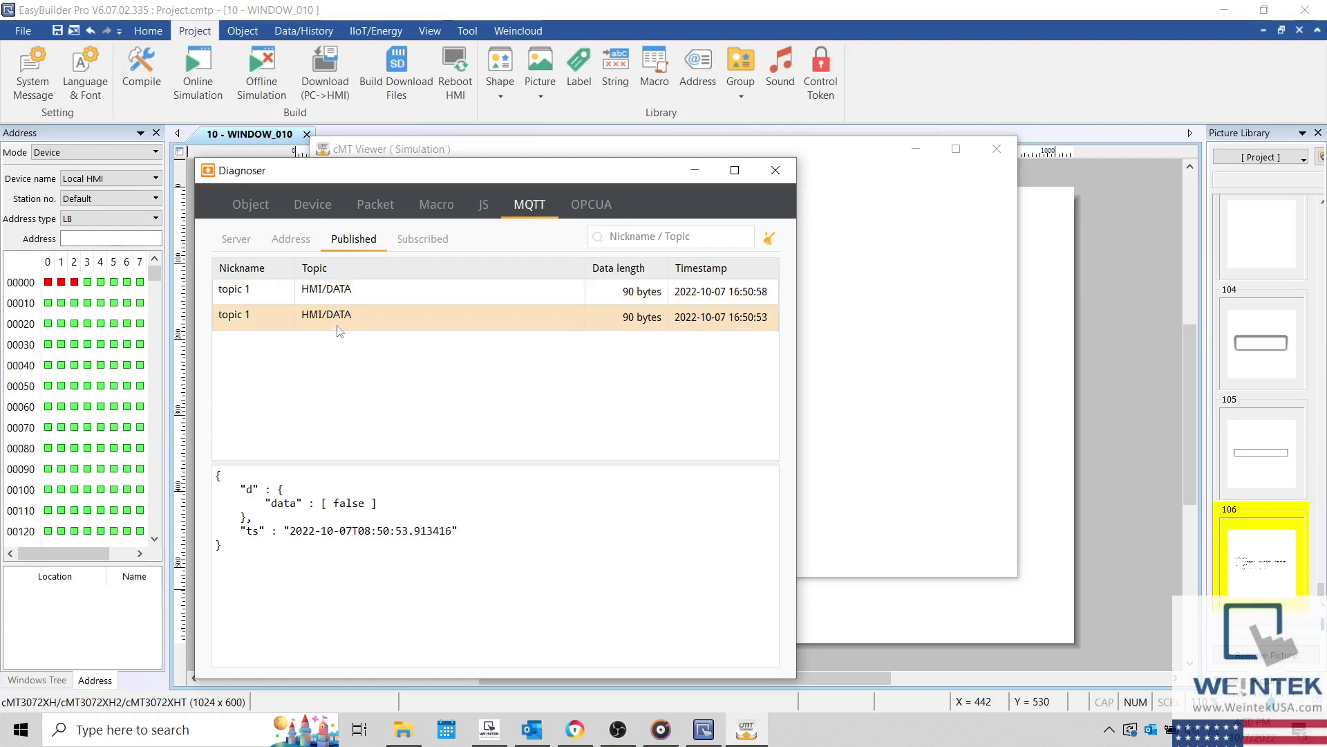
{"action": "left_click", "coordinate": [350, 291]}
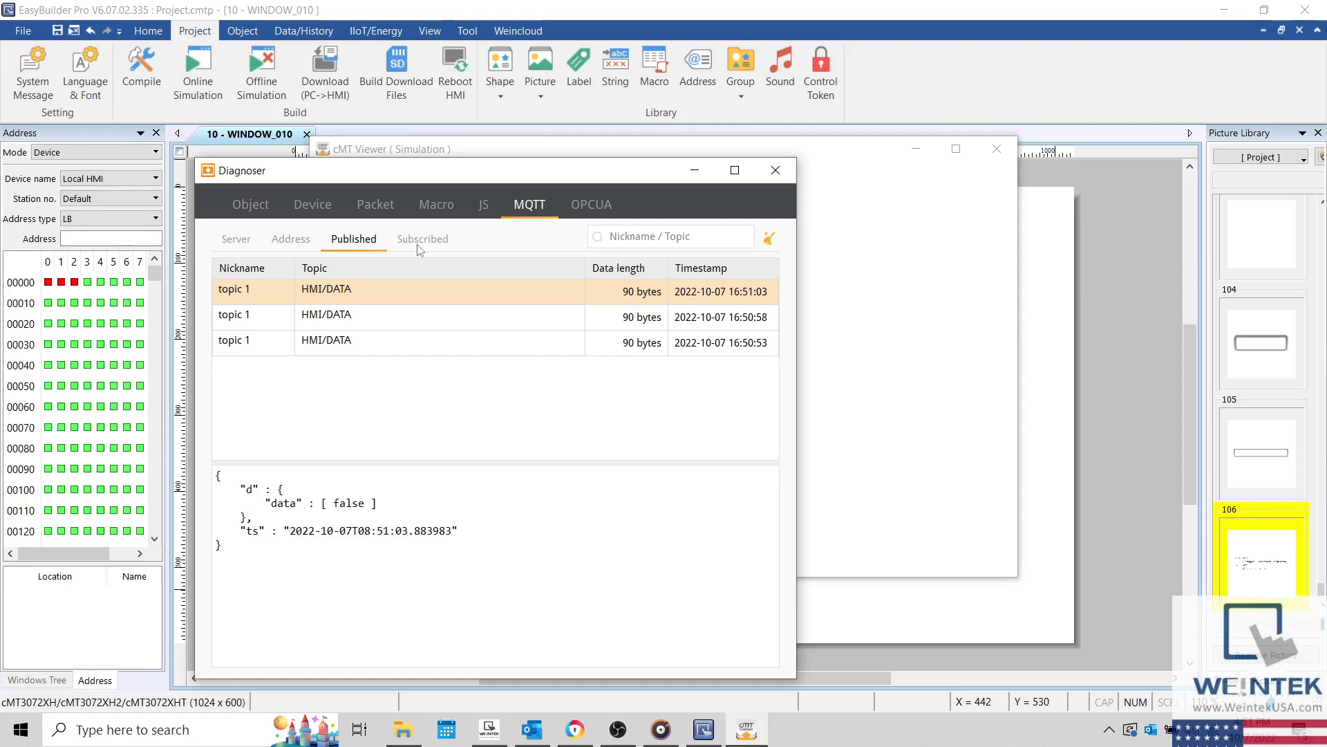
{"action": "left_click", "coordinate": [378, 320]}
{"action": "left_click", "coordinate": [366, 344]}
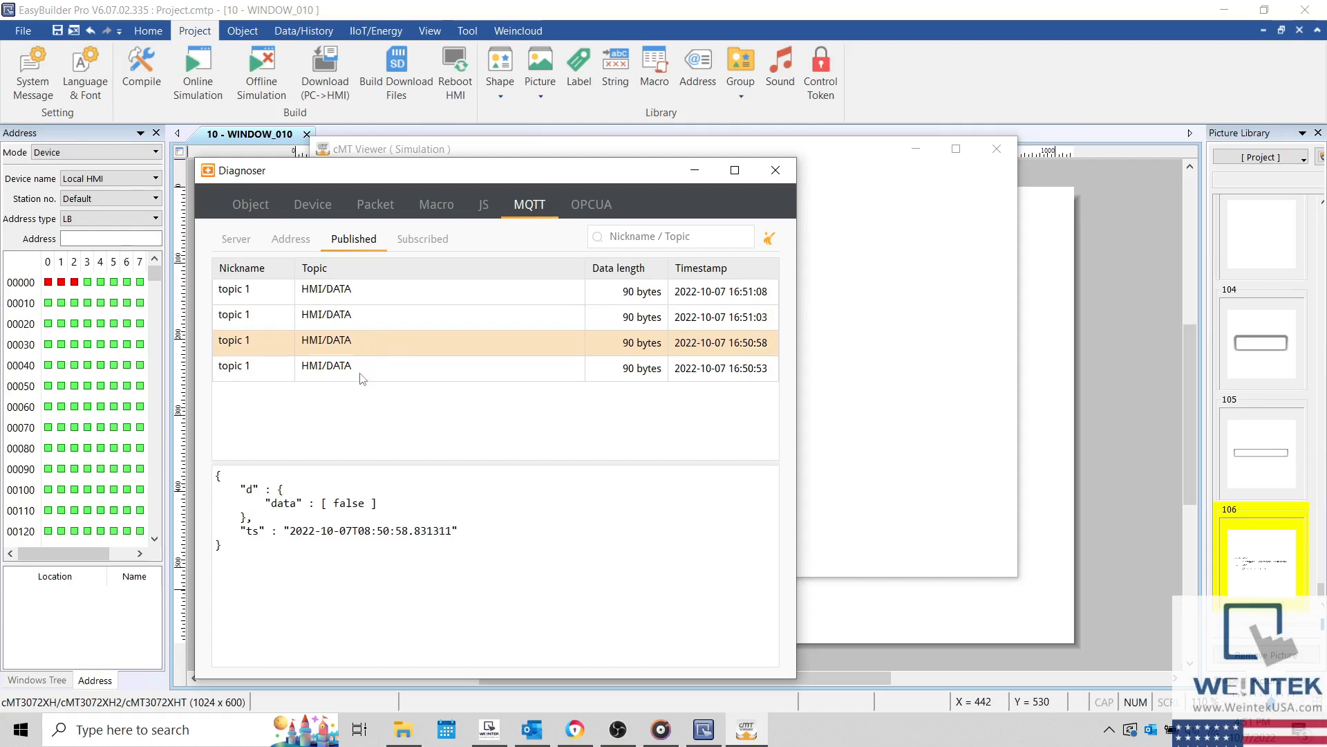
{"action": "left_click", "coordinate": [361, 370]}
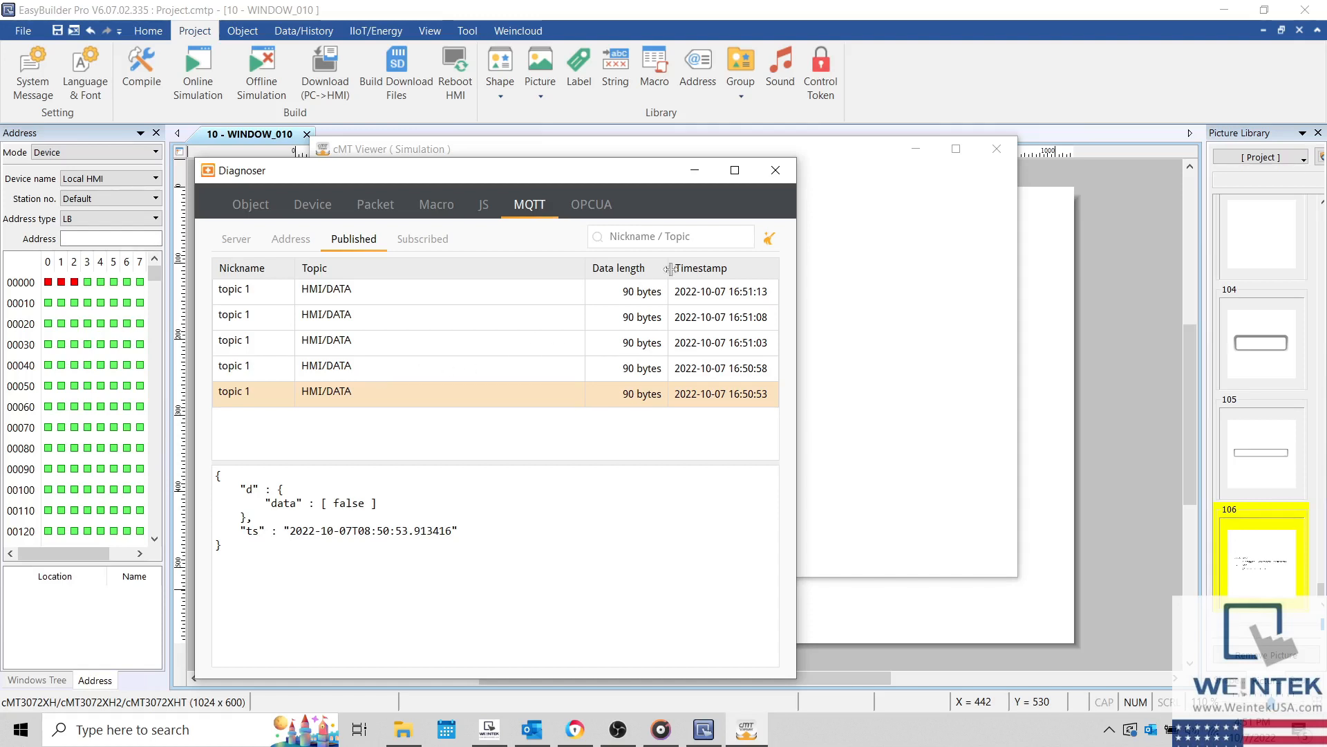
{"action": "left_click", "coordinate": [771, 241]}
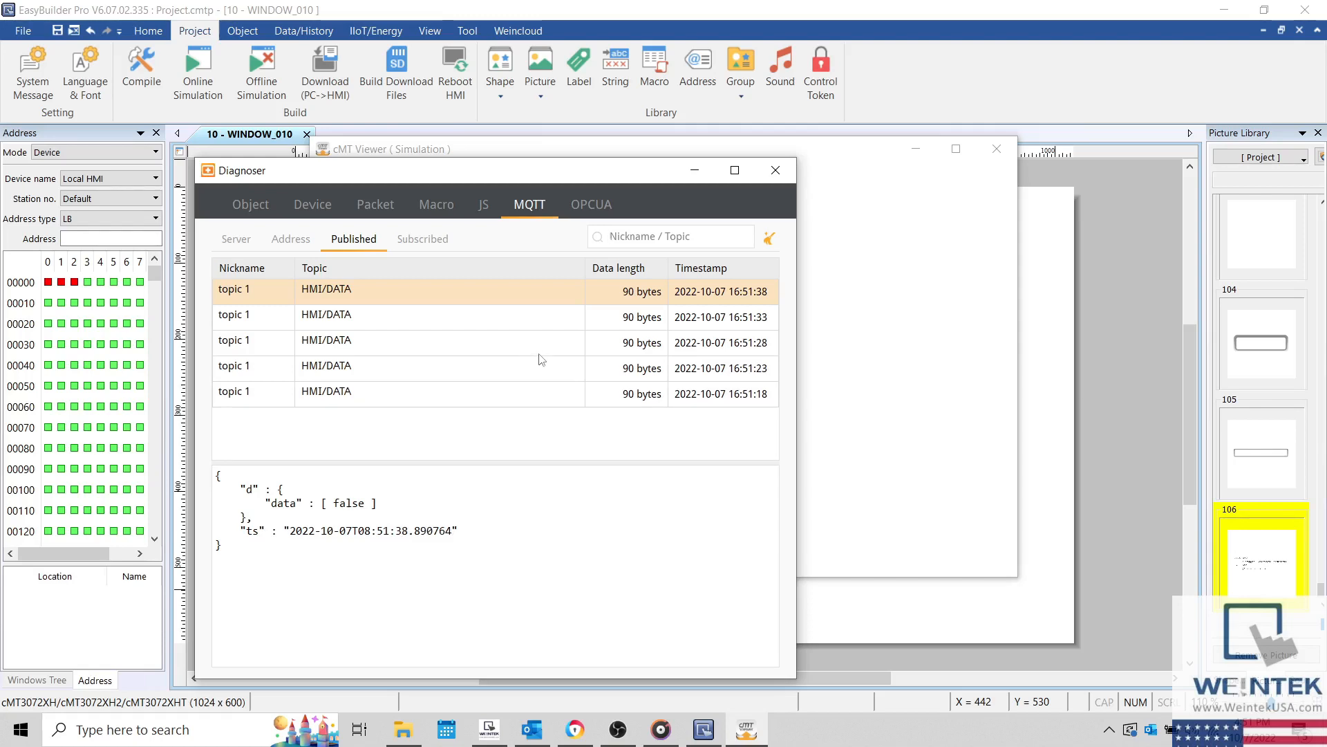
- Switch to Chrome and look through the software list on the Weintek download page
{"action": "left_click", "coordinate": [591, 731]}
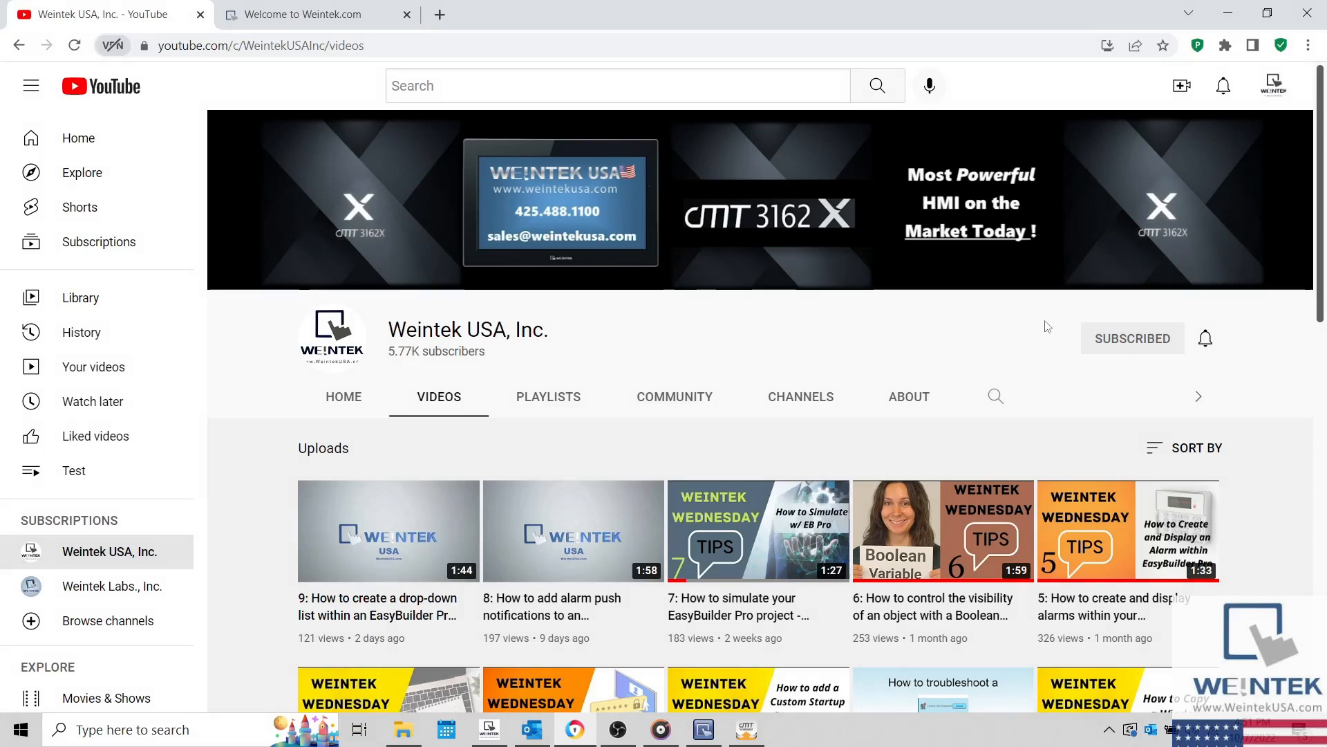
{"action": "left_click", "coordinate": [344, 19]}
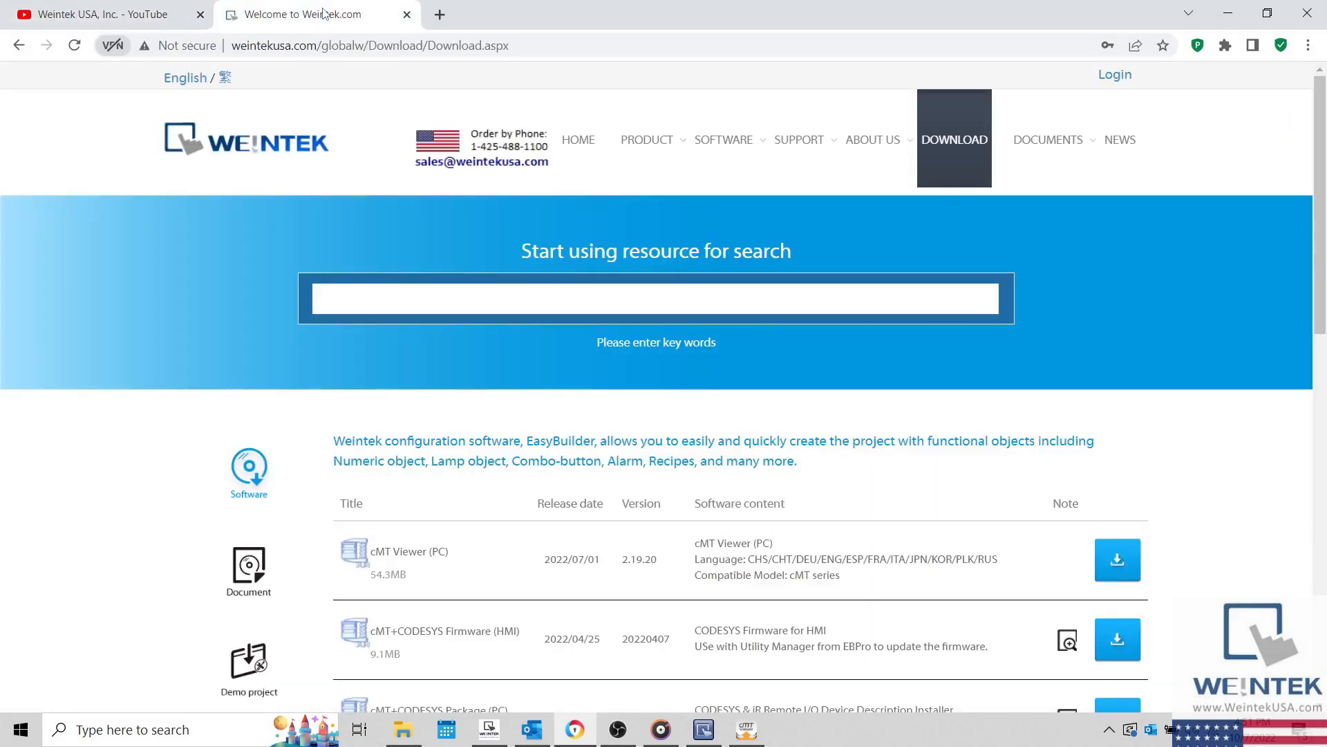
{"action": "scroll", "coordinate": [182, 360], "scroll_direction": "down", "scroll_amount": 2}
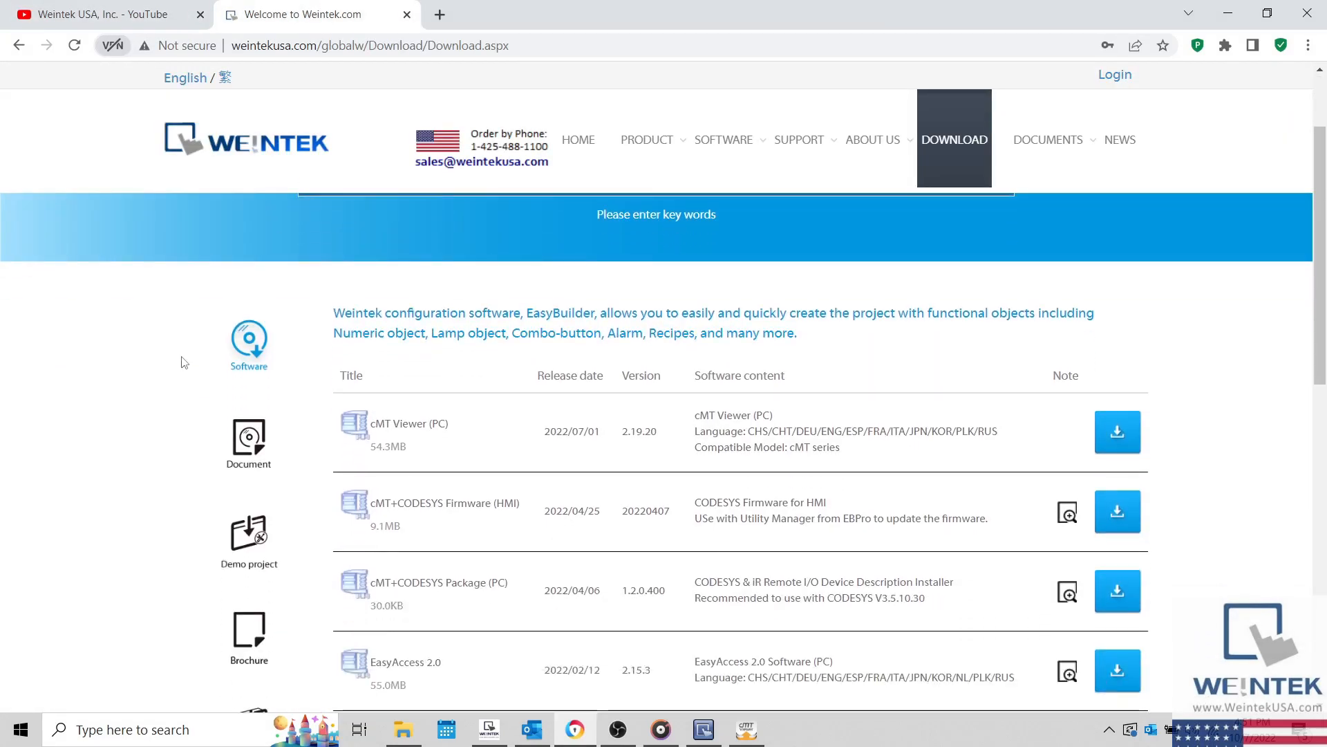